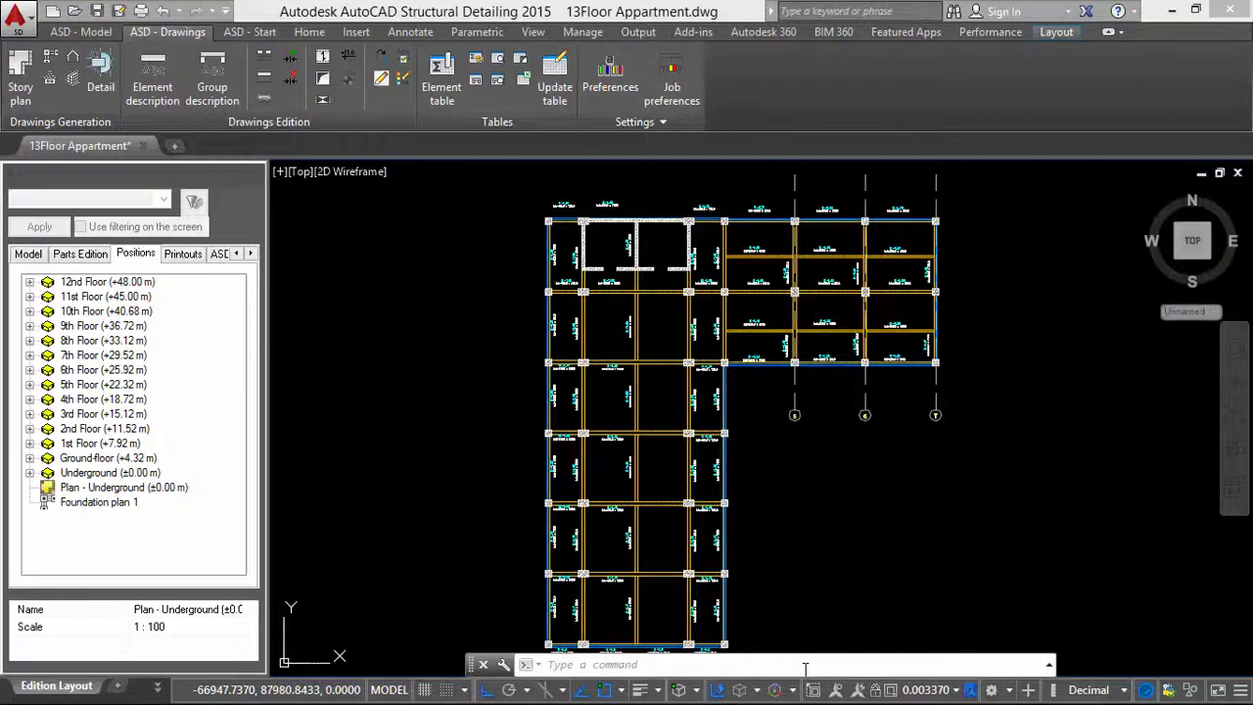
- Open the Underground storey from the Model tree and select the Plan - Underground drawing in Positions
middle_click_drag(853, 599, 849, 563)
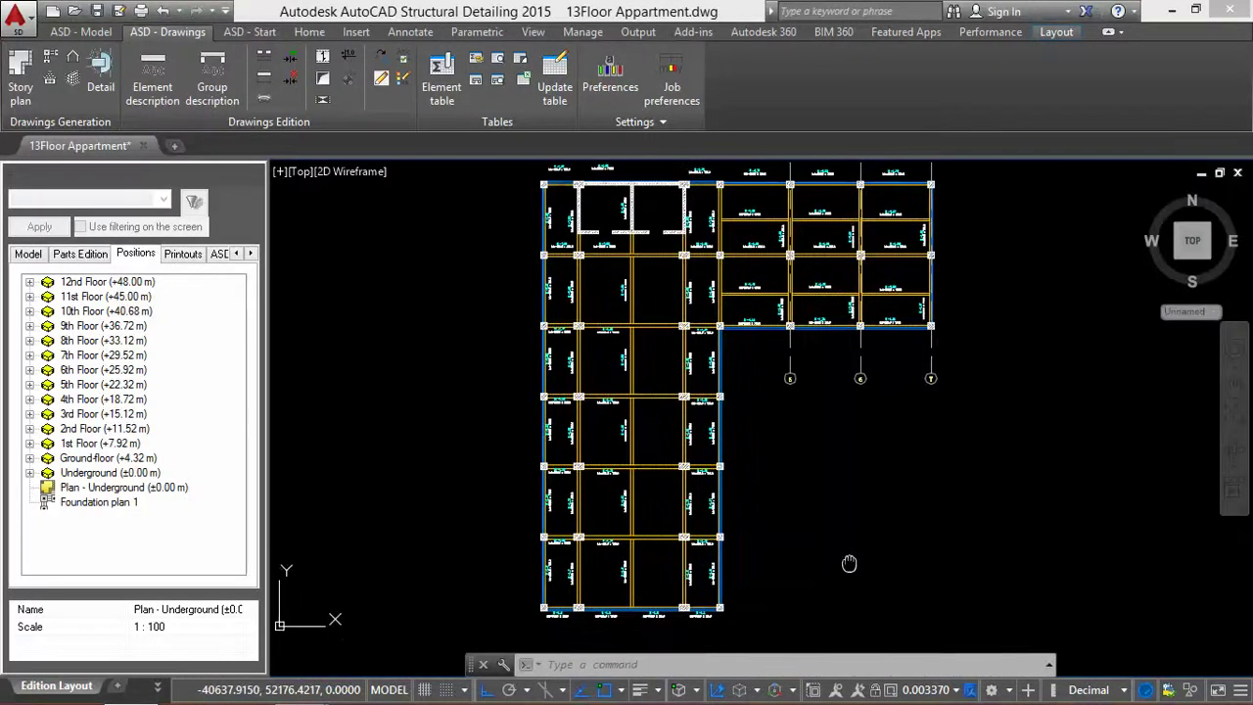
middle_click_drag(857, 479, 857, 499)
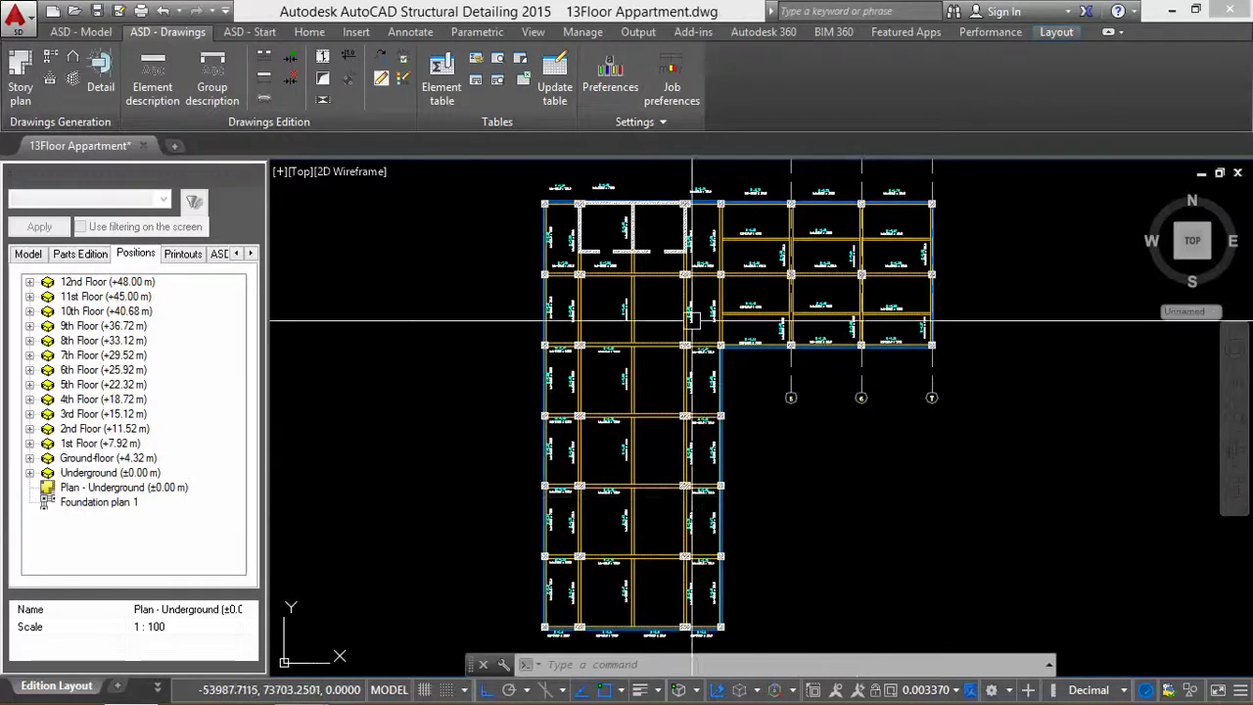
scroll(705, 273, "up", 5)
scroll(705, 272, "up", 5)
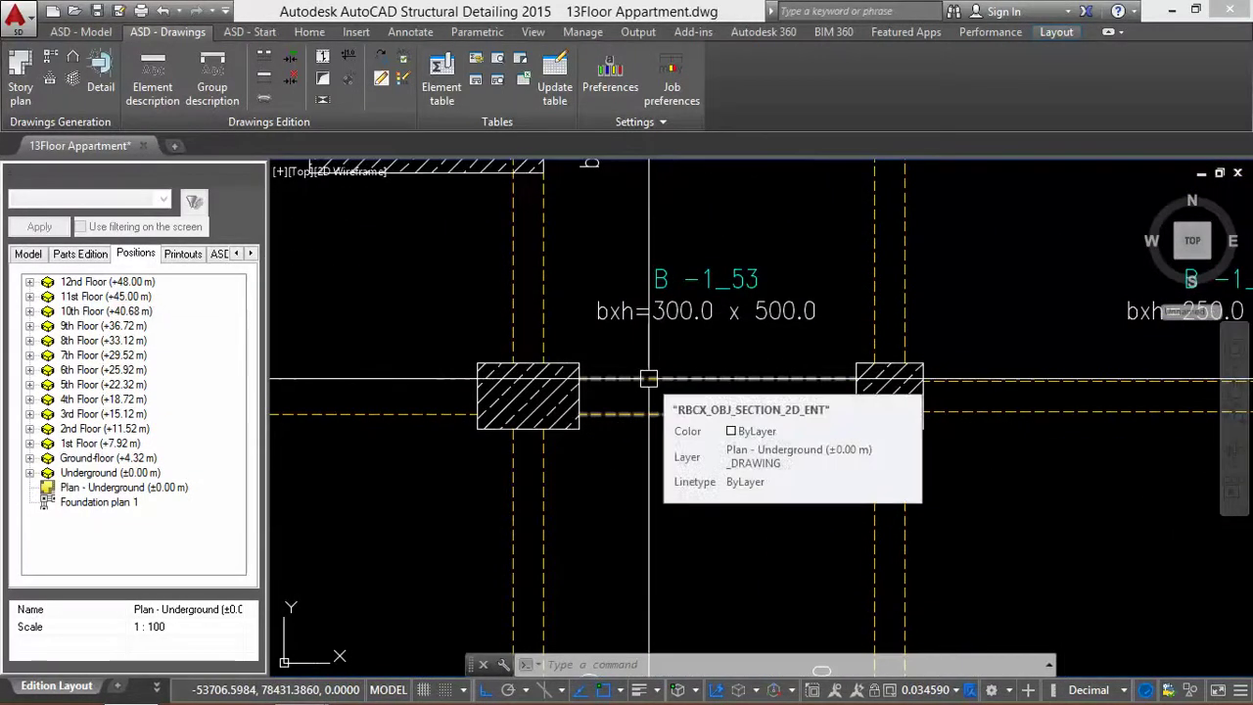
scroll(648, 377, "down", 3)
scroll(627, 392, "down", 2)
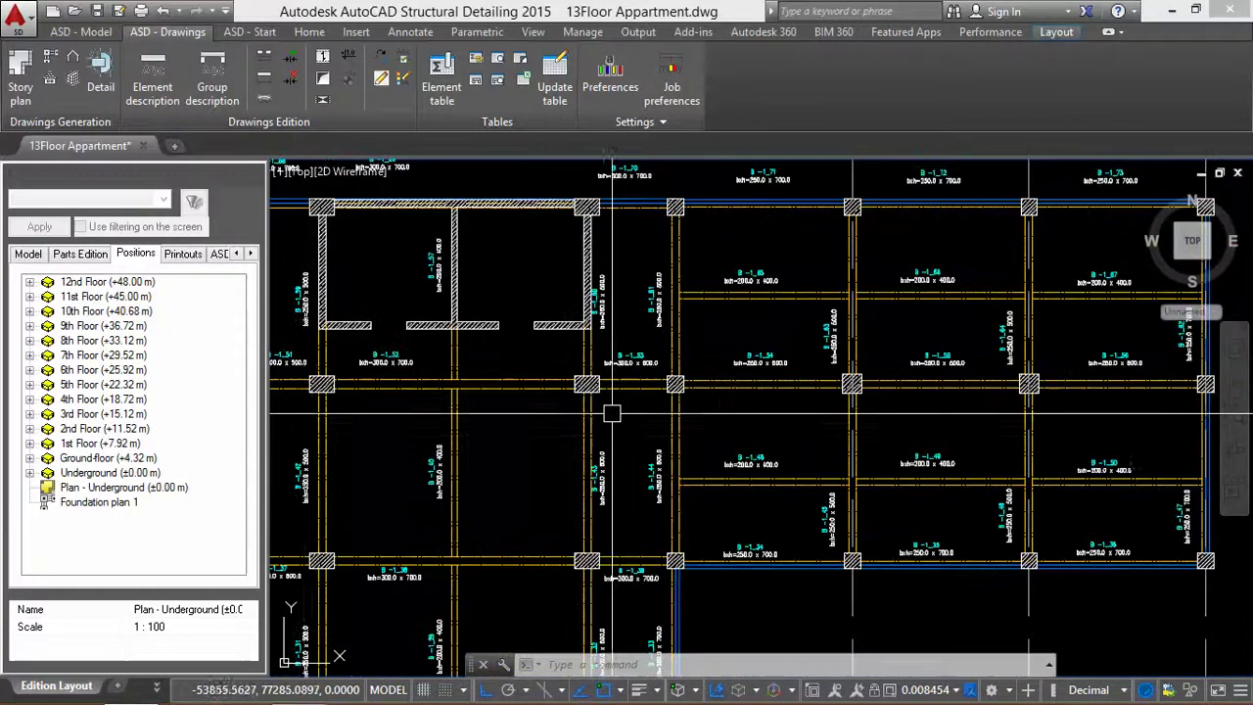
left_click(33, 258)
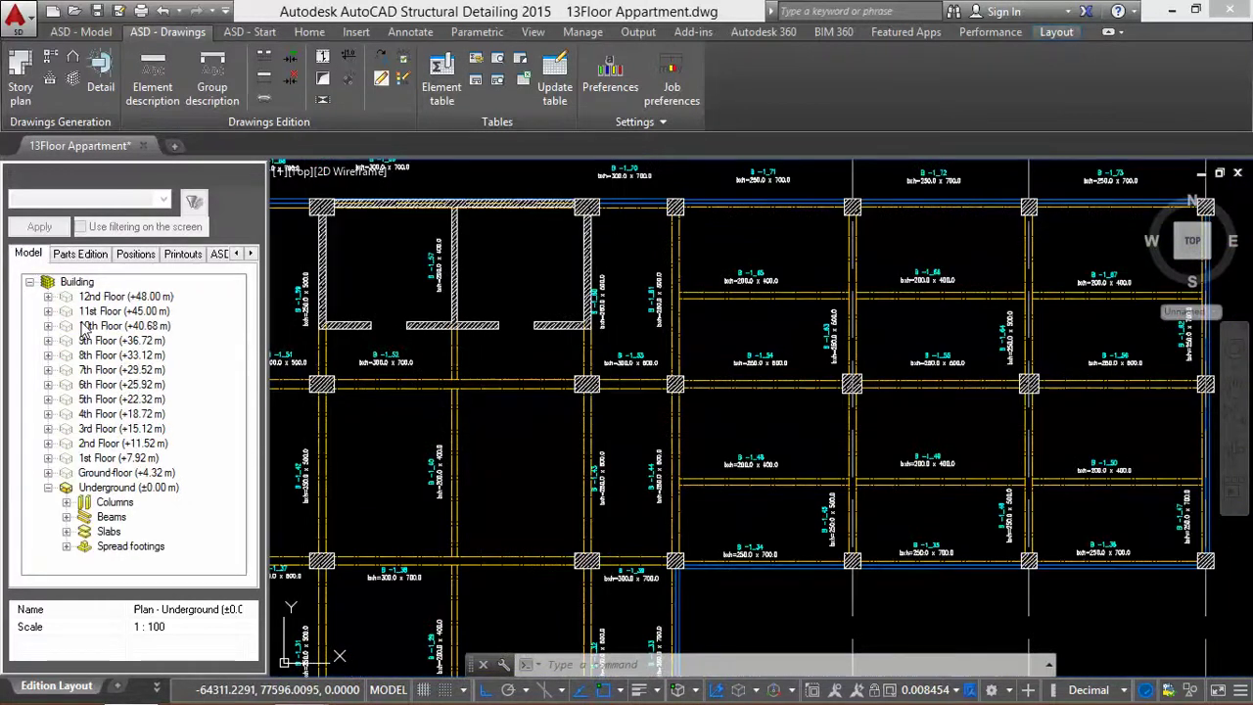
double_click(98, 487)
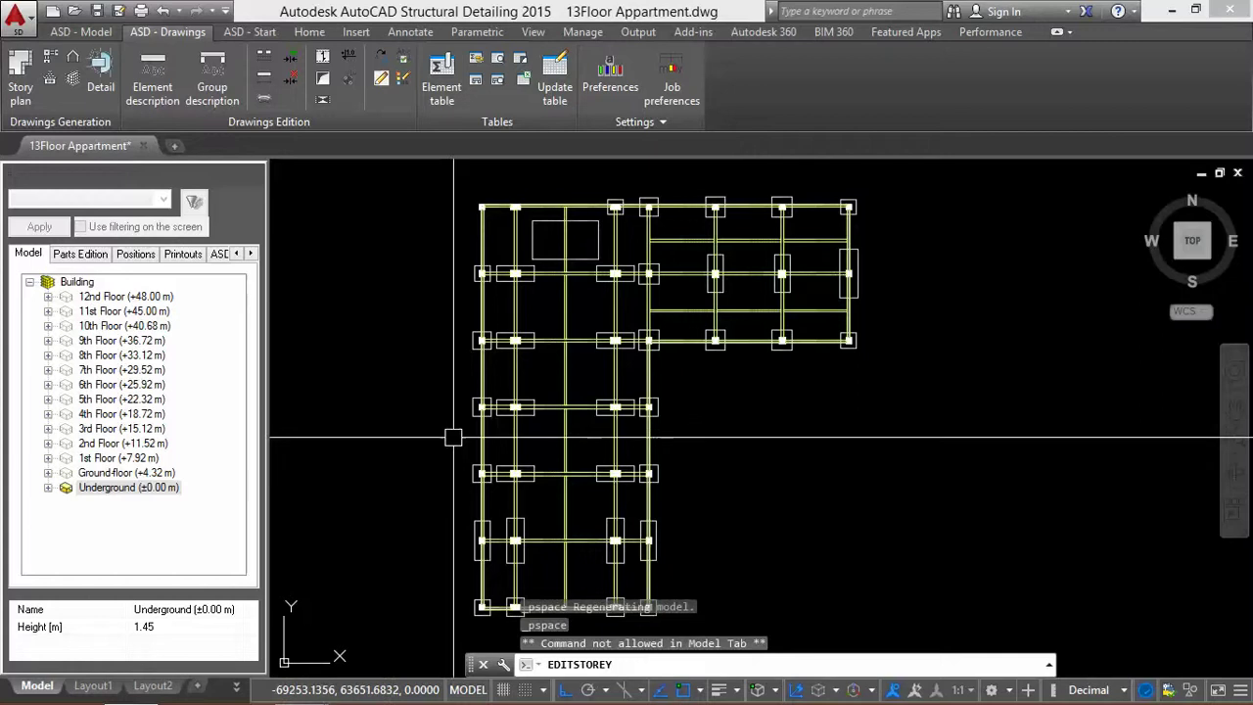
left_click(137, 255)
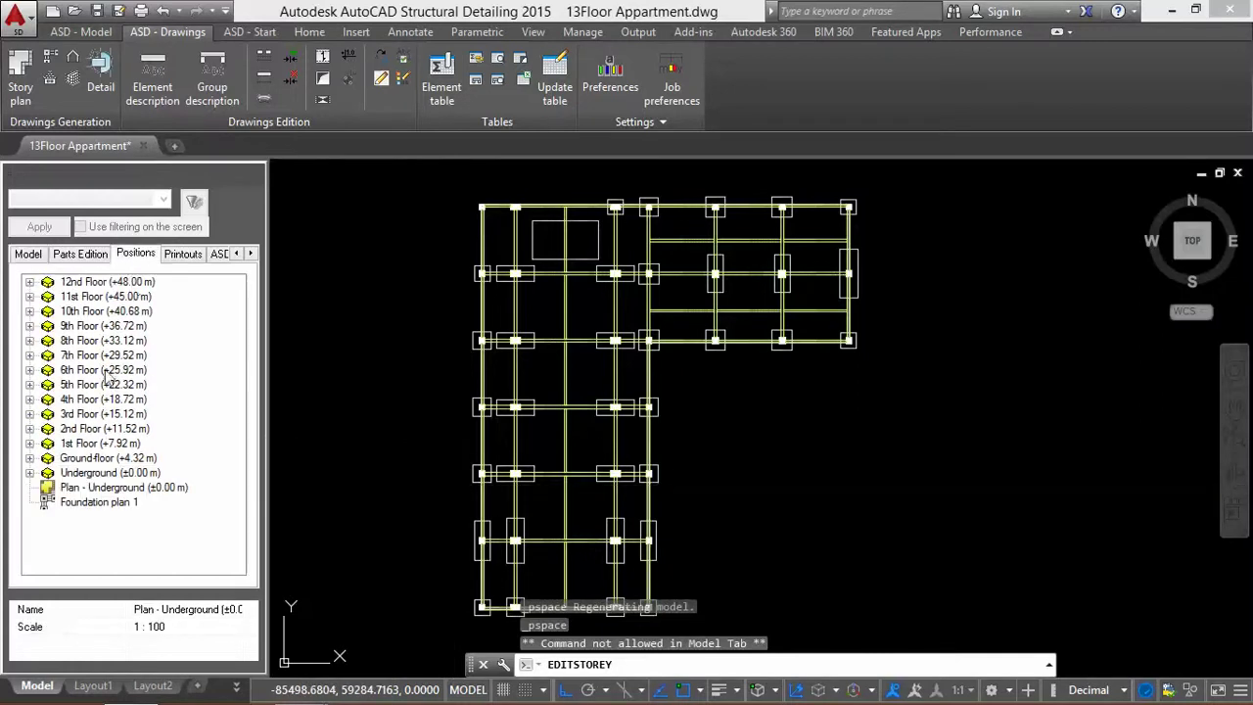
left_click(88, 488)
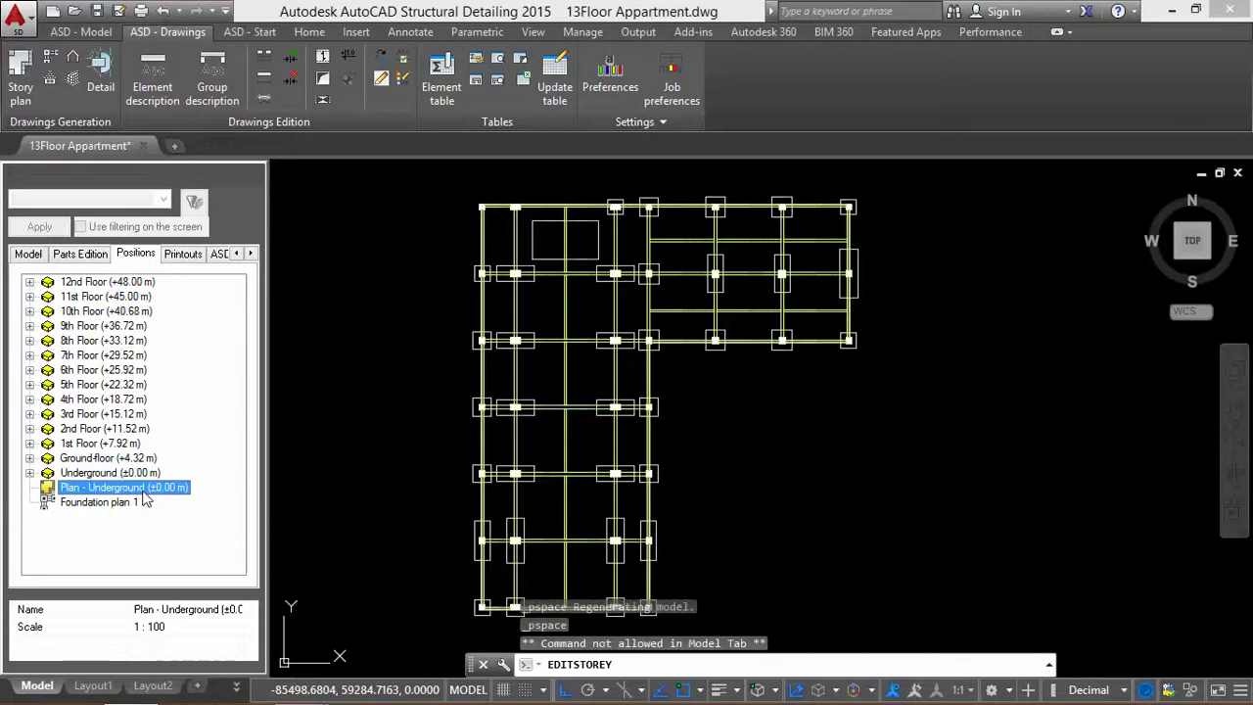
- Start Change name on Plan - Underground and select the old 'Plan - Underground' text
double_click(166, 487)
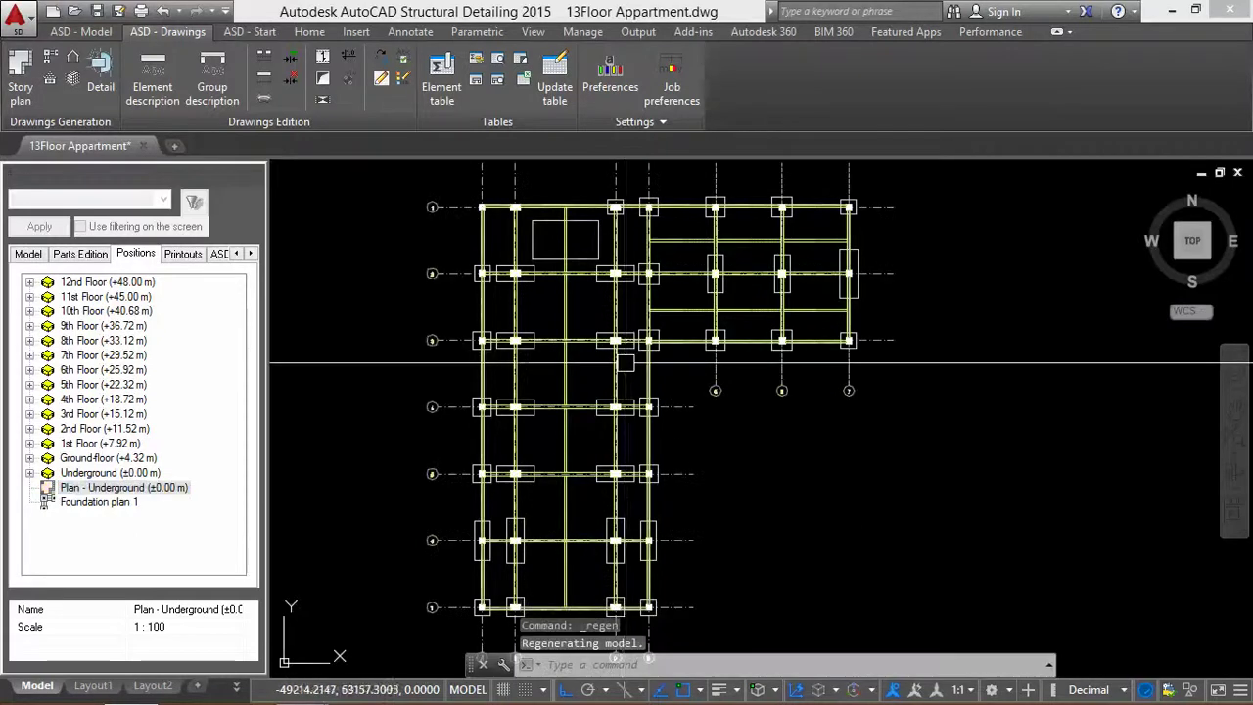
right_click(166, 488)
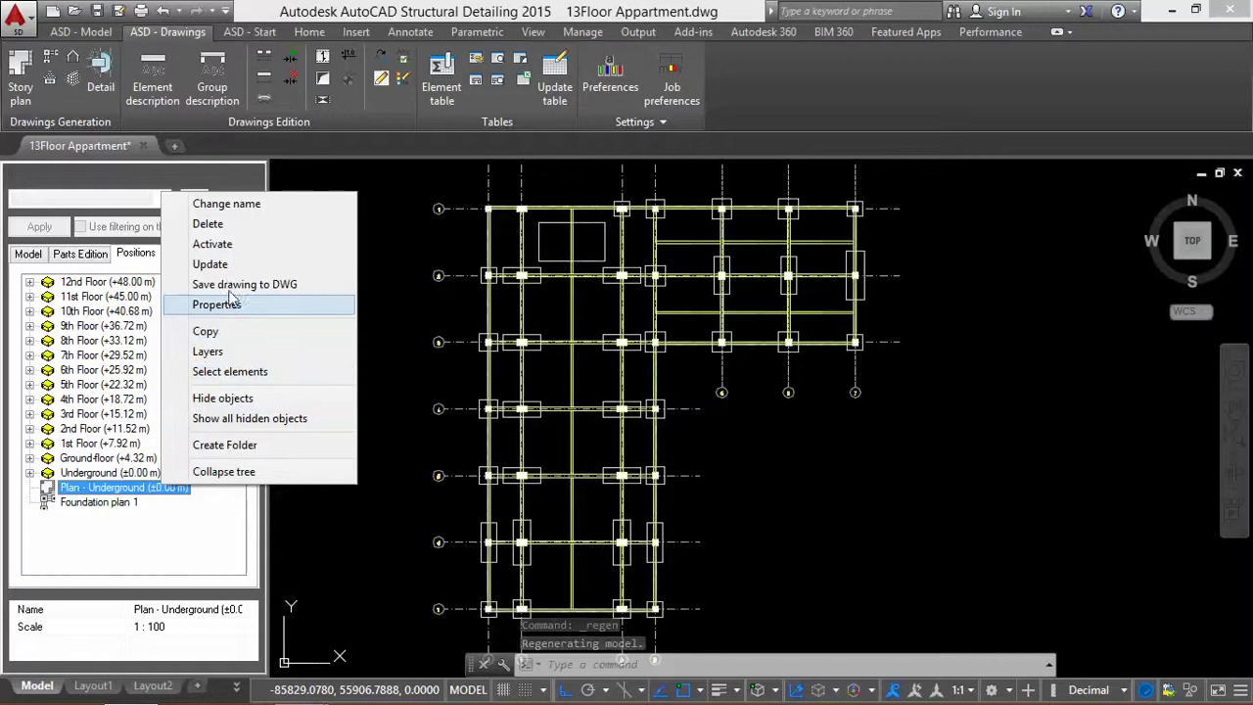
left_click(263, 206)
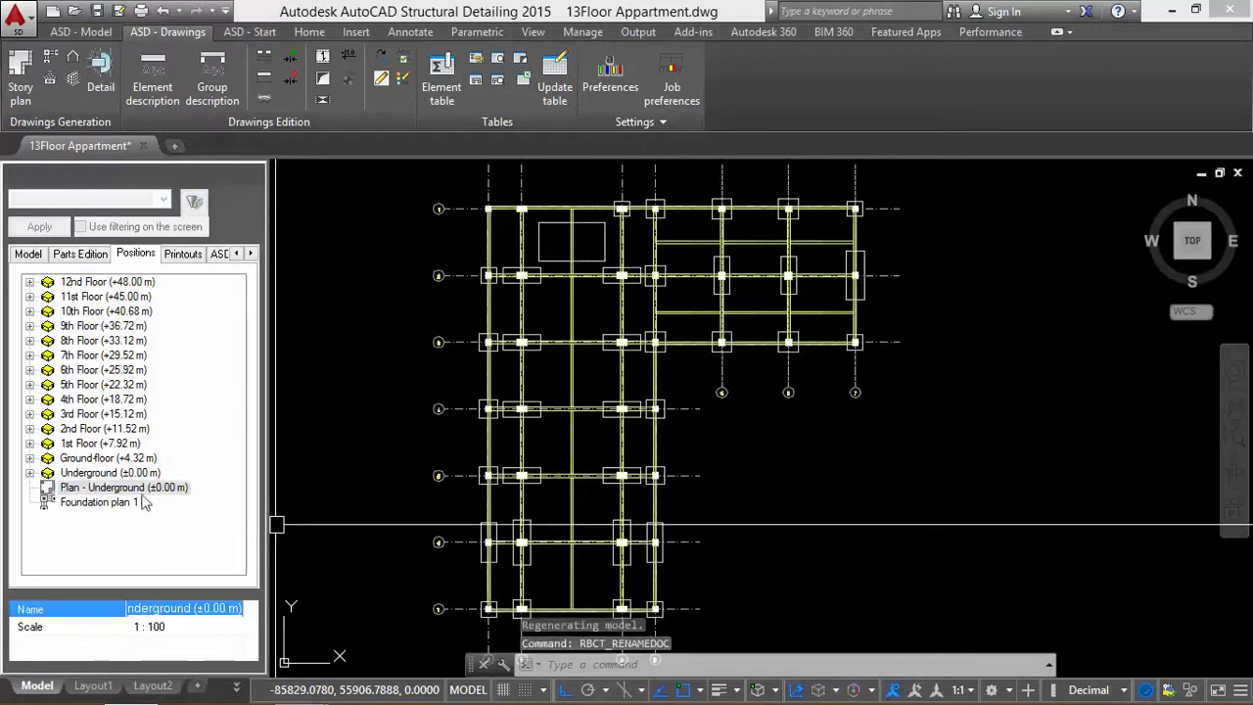
left_click(146, 613)
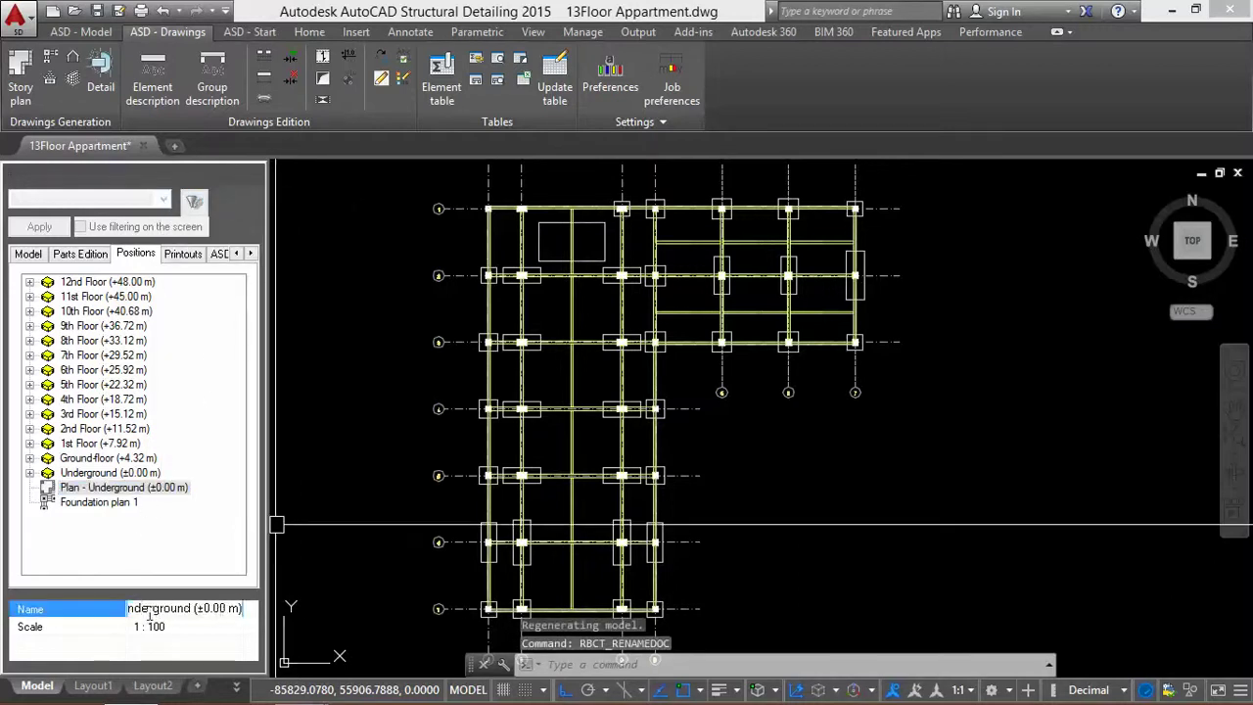
left_click_drag(126, 611, 152, 611)
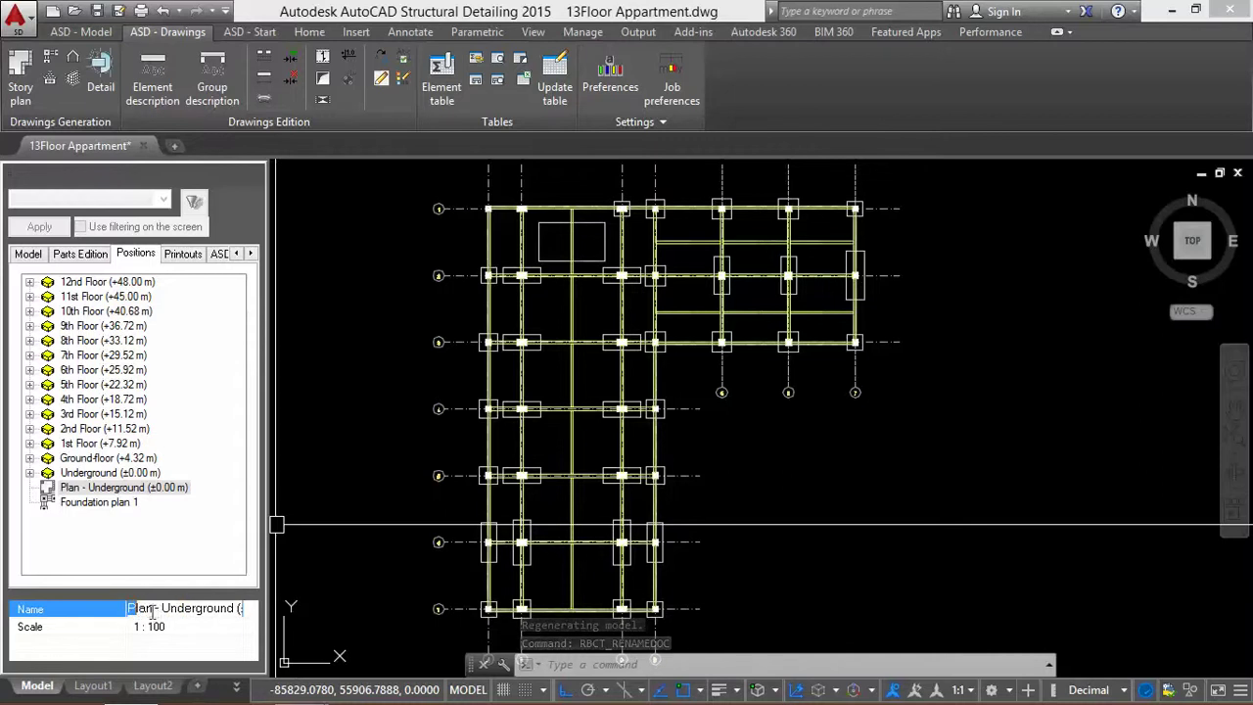
left_click(130, 611)
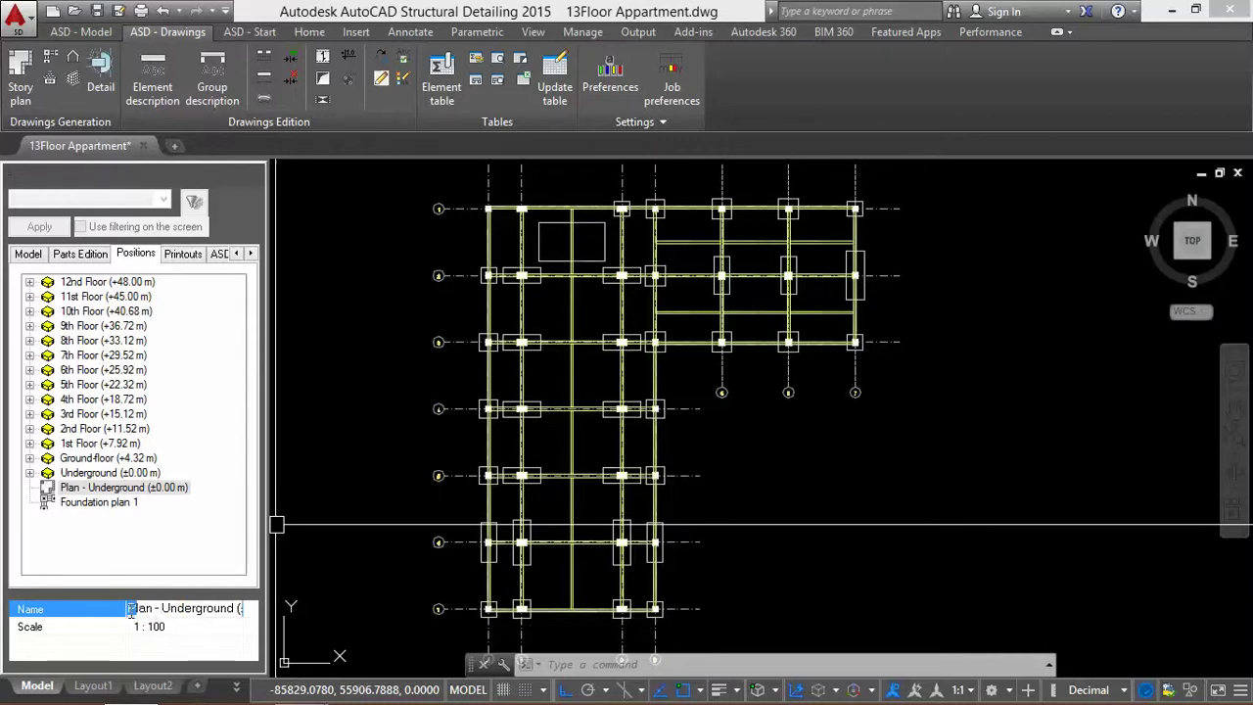
left_click_drag(131, 609, 213, 615)
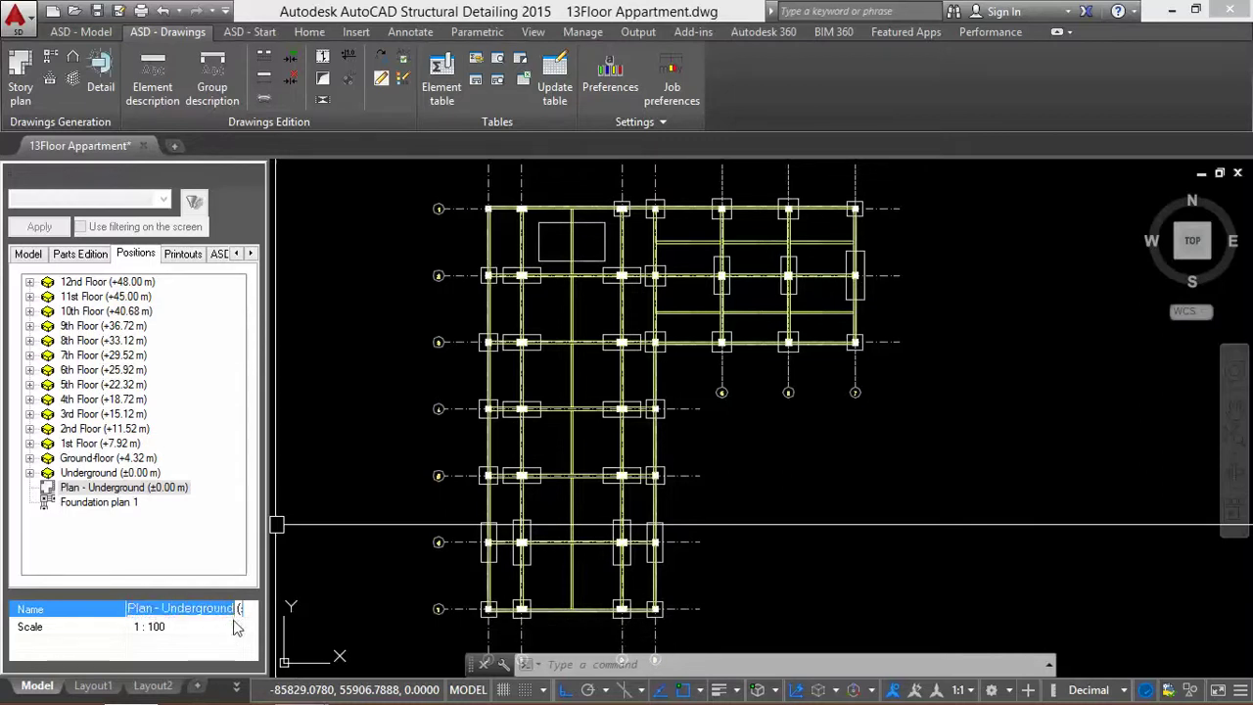
- Replace it with 'Beam Ditail', keeping the (±0.00 m) level, and confirm
key("BackSpace")
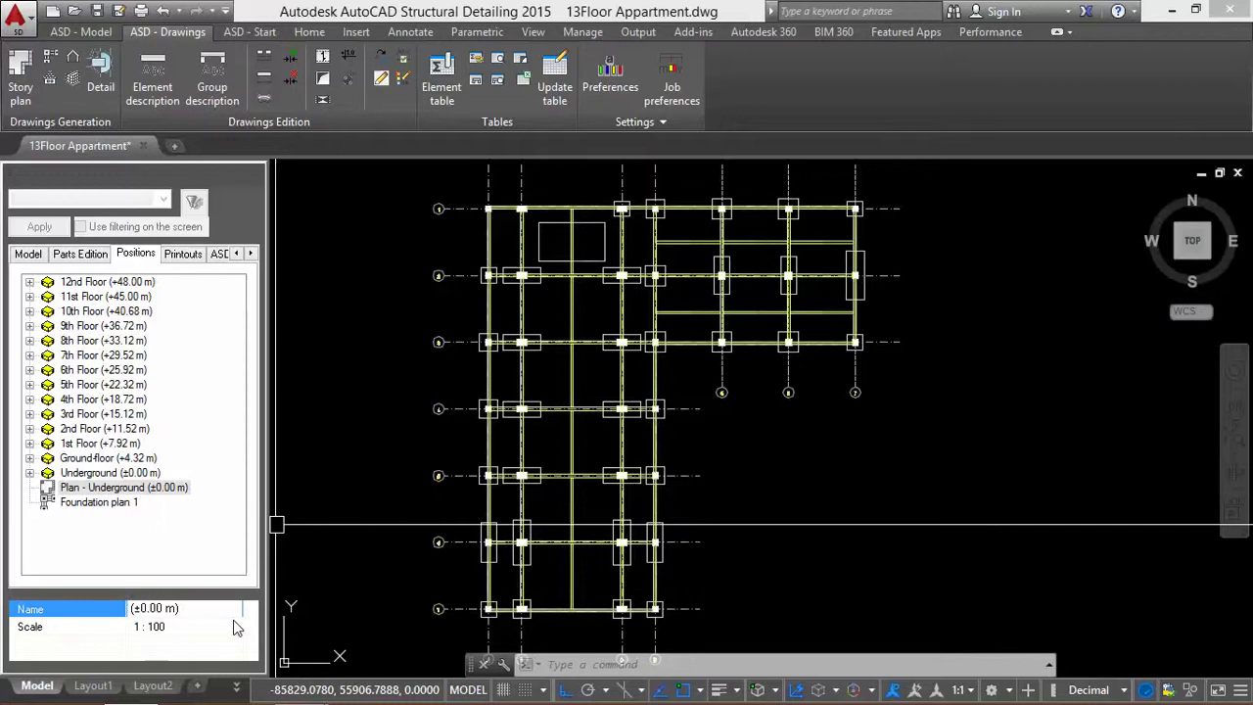
type("Detail Be")
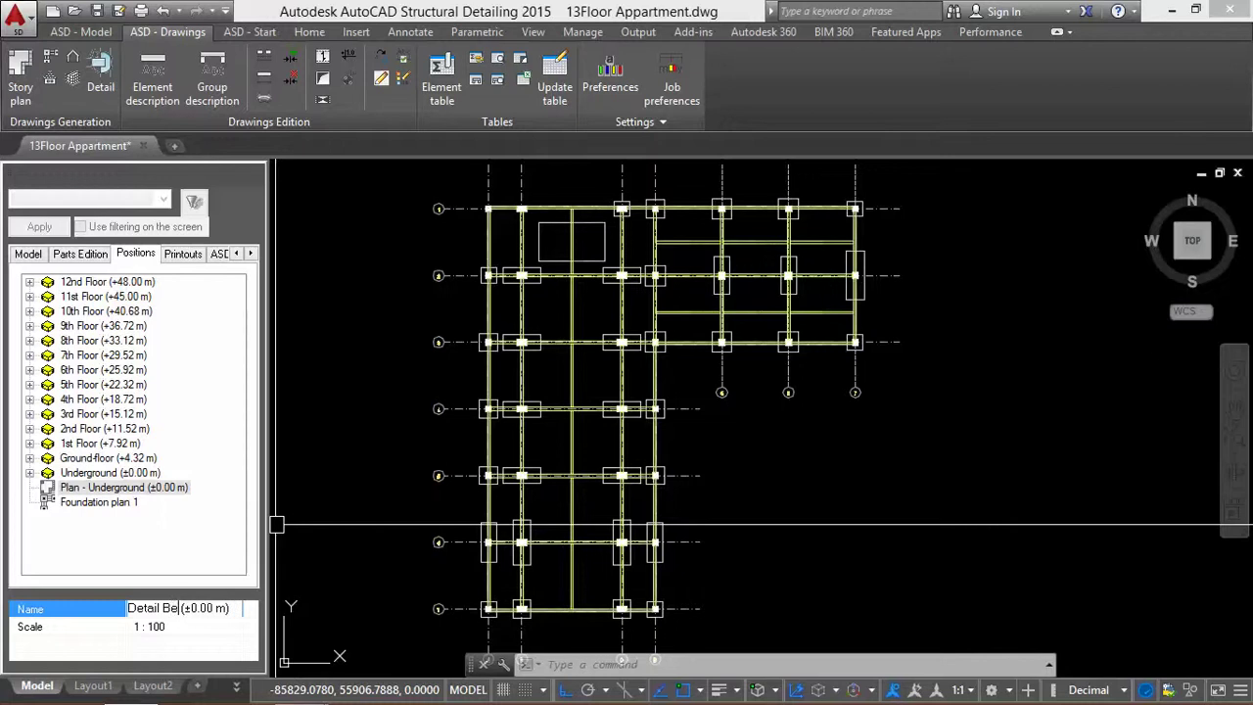
key("BackSpace")
key("BackSpace")
key("BackSpace")
type("Bea")
key("Return")
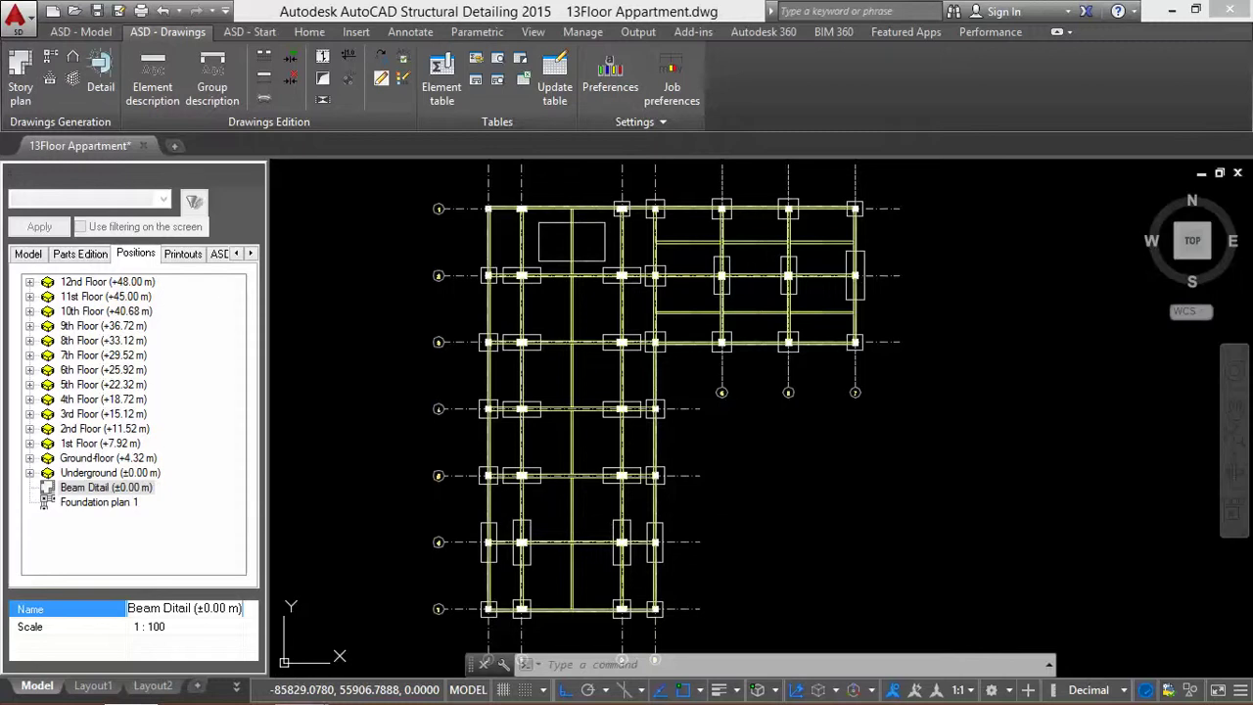
left_click(138, 631)
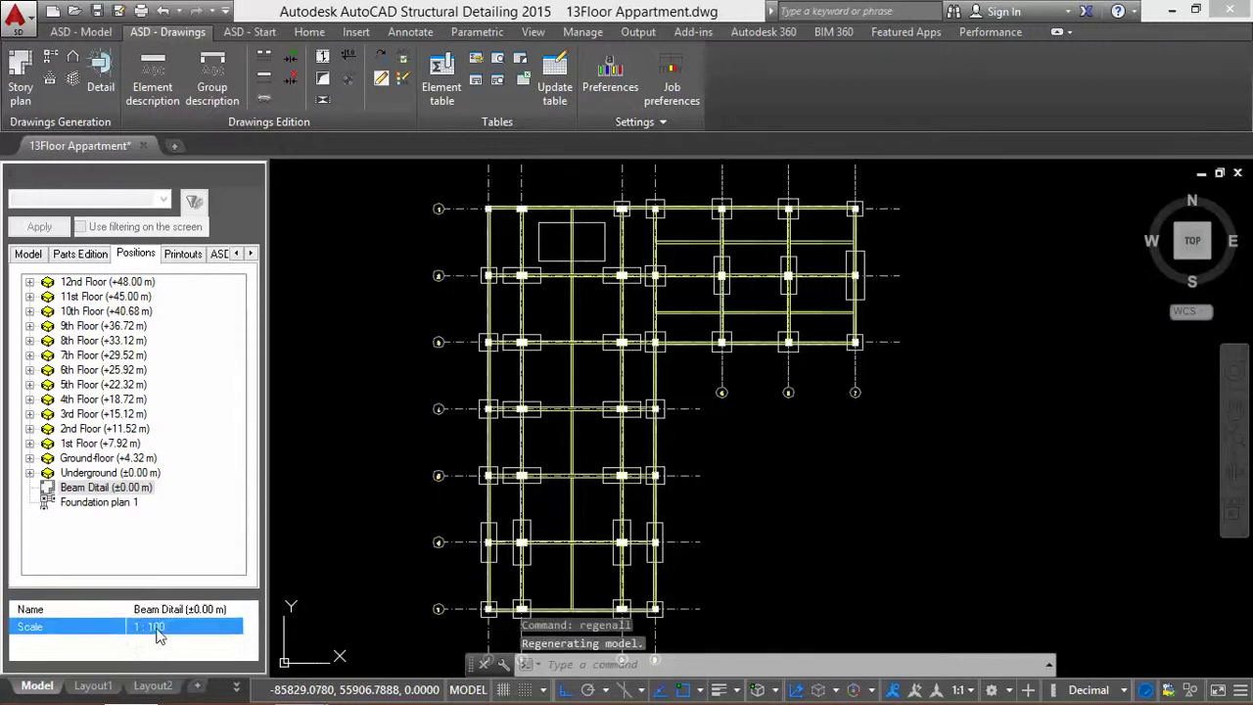
- Select the Underground storey in the Model tree and frame its plan in view
left_click(481, 490)
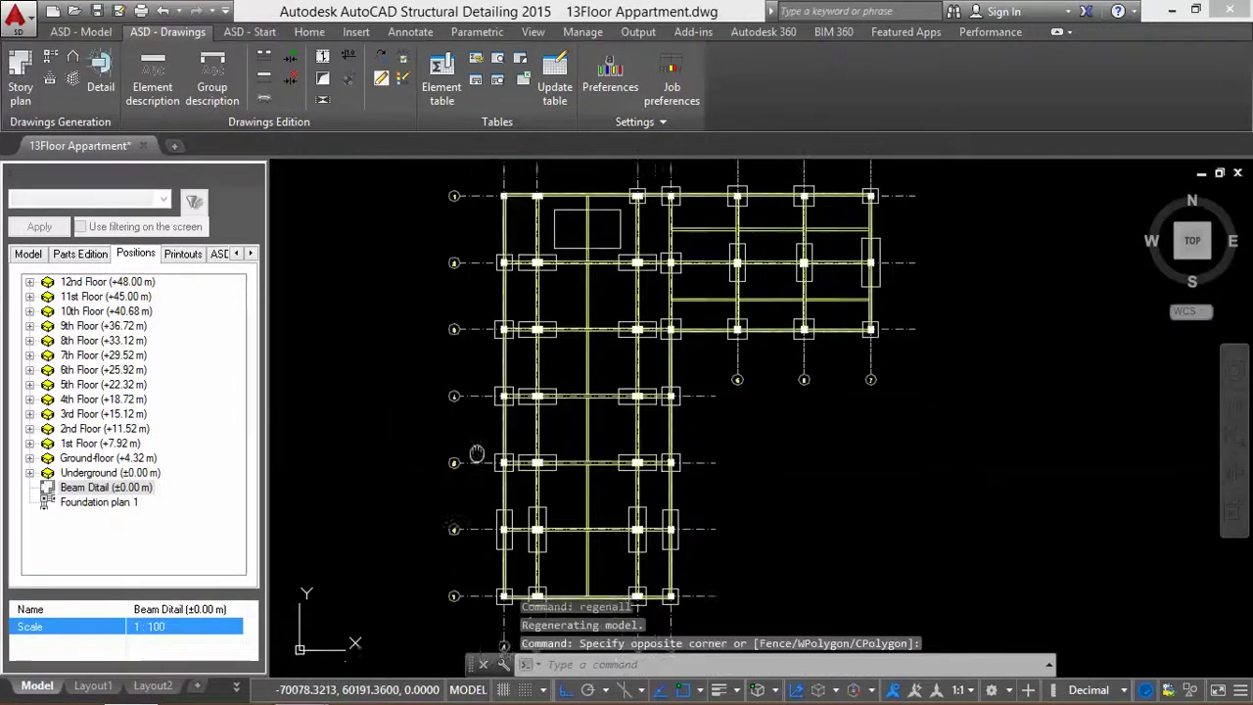
left_click(100, 503)
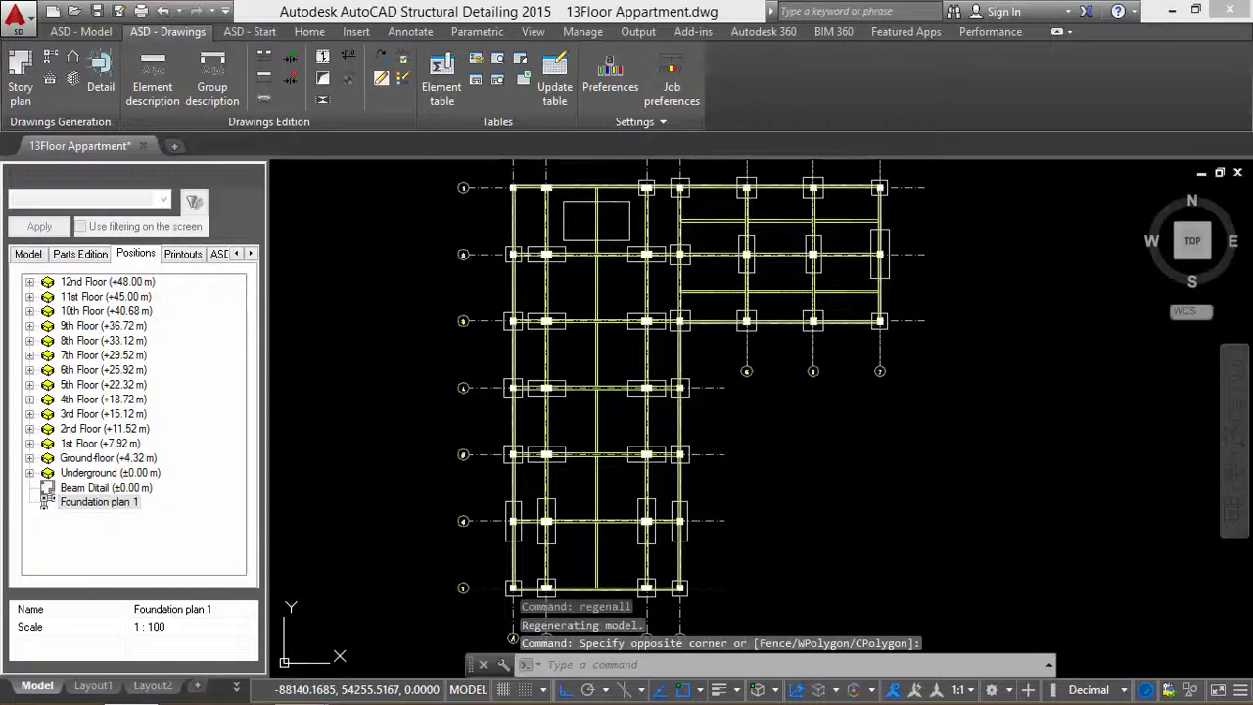
left_click(30, 254)
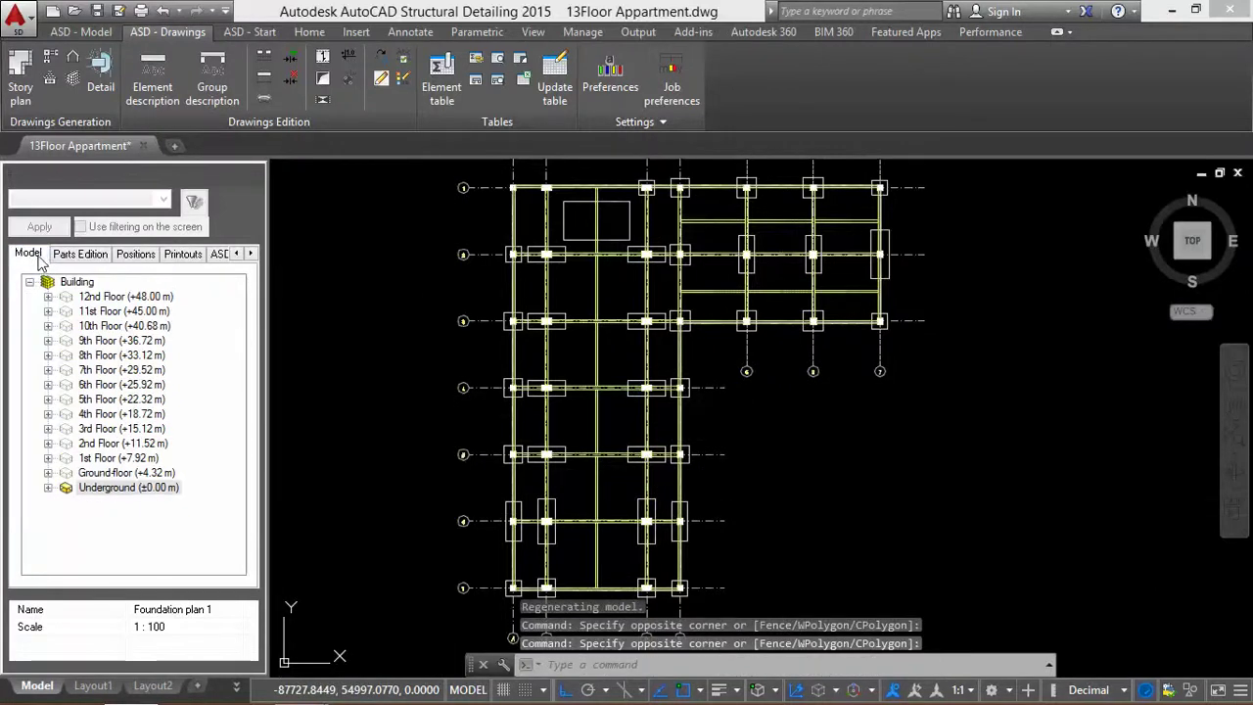
double_click(95, 491)
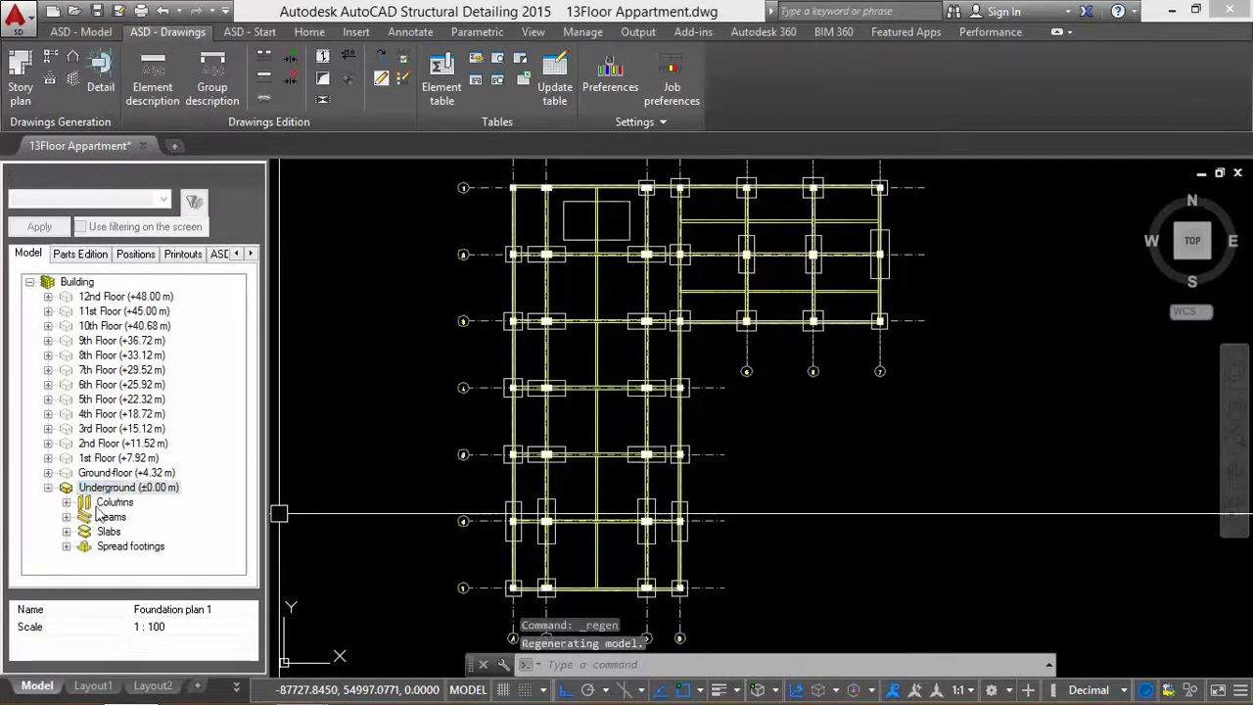
scroll(430, 387, "down", 2)
scroll(509, 363, "up", 2)
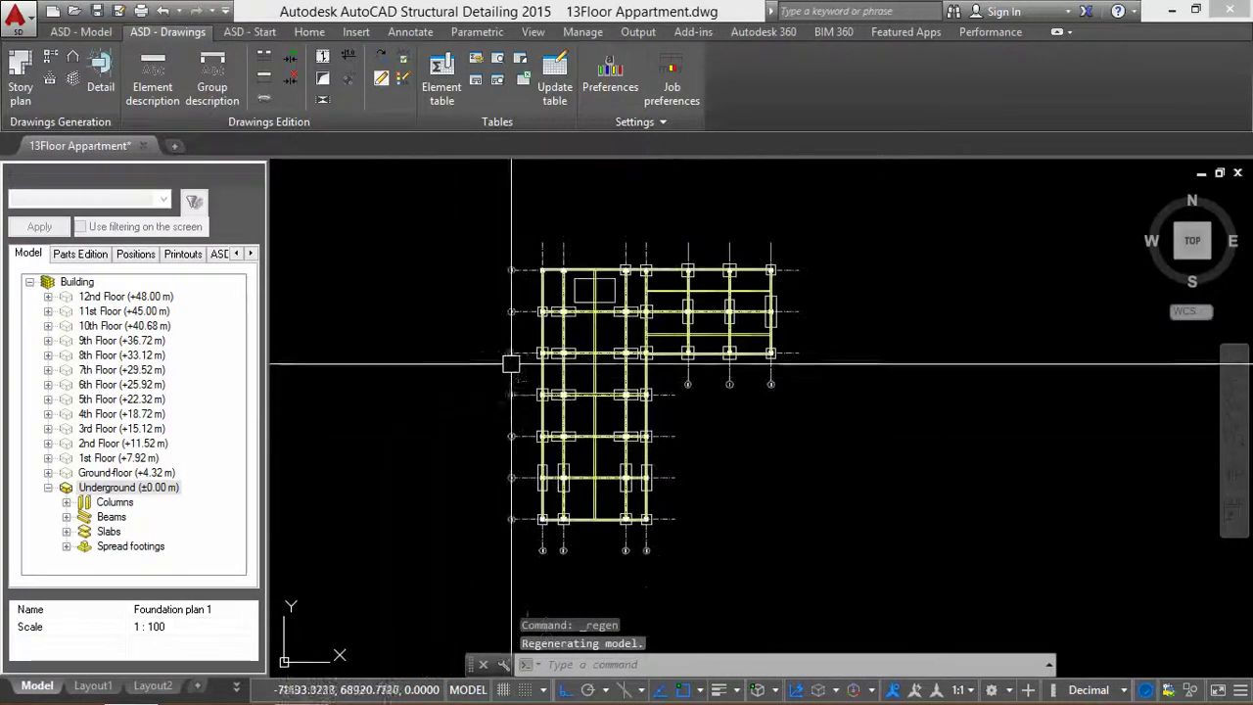
middle_click_drag(509, 363, 532, 343)
scroll(558, 352, "down", 2)
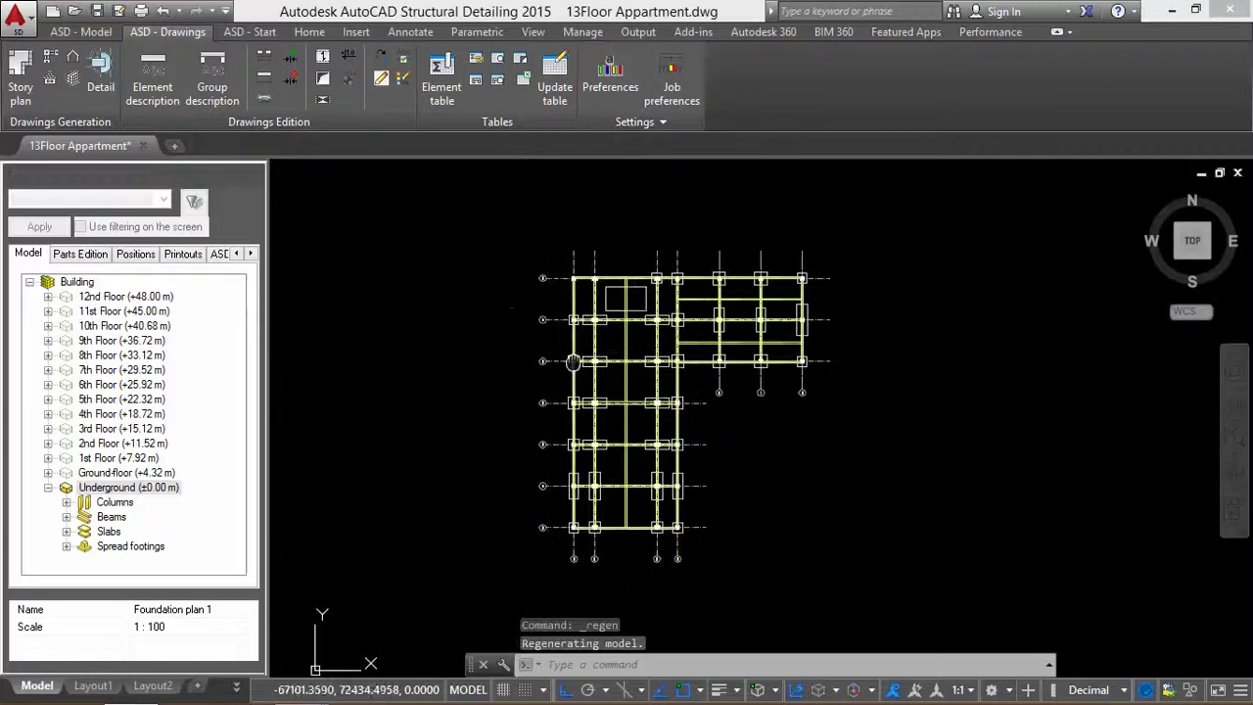
- Generate a Story plan of Underground on Layout1 and check it appears in Positions
left_click(22, 93)
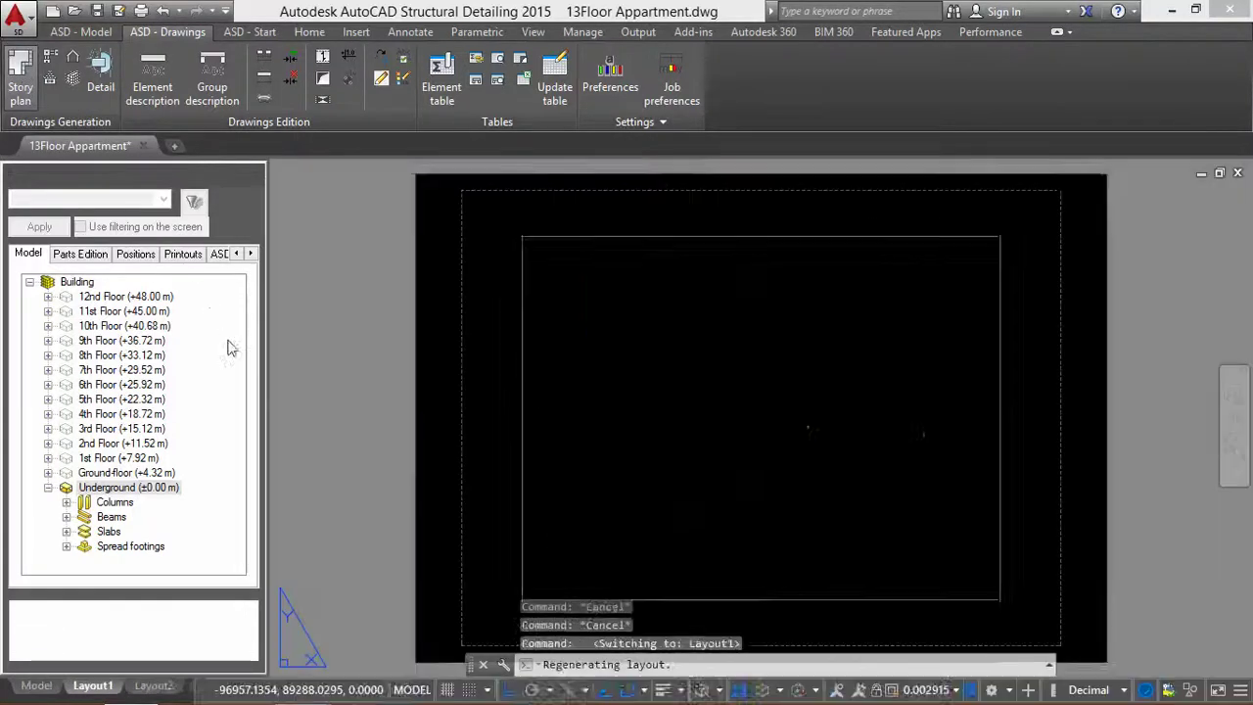
middle_click_drag(601, 365, 591, 363)
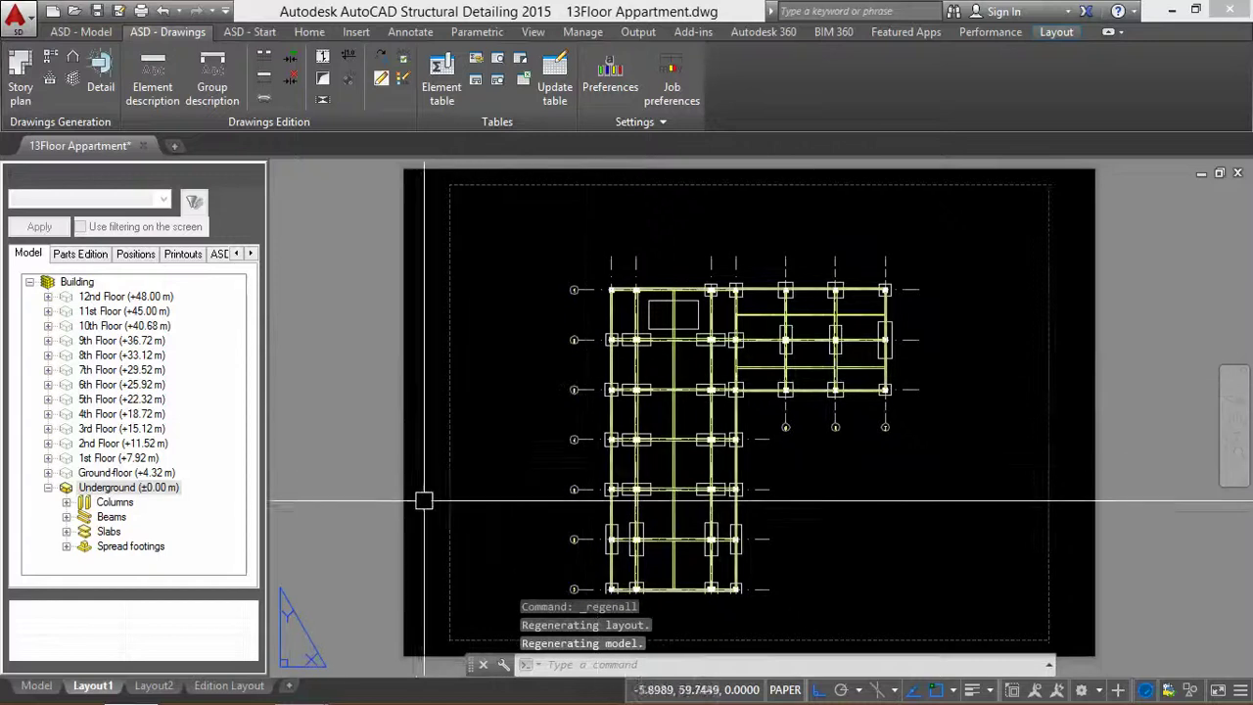
left_click(134, 255)
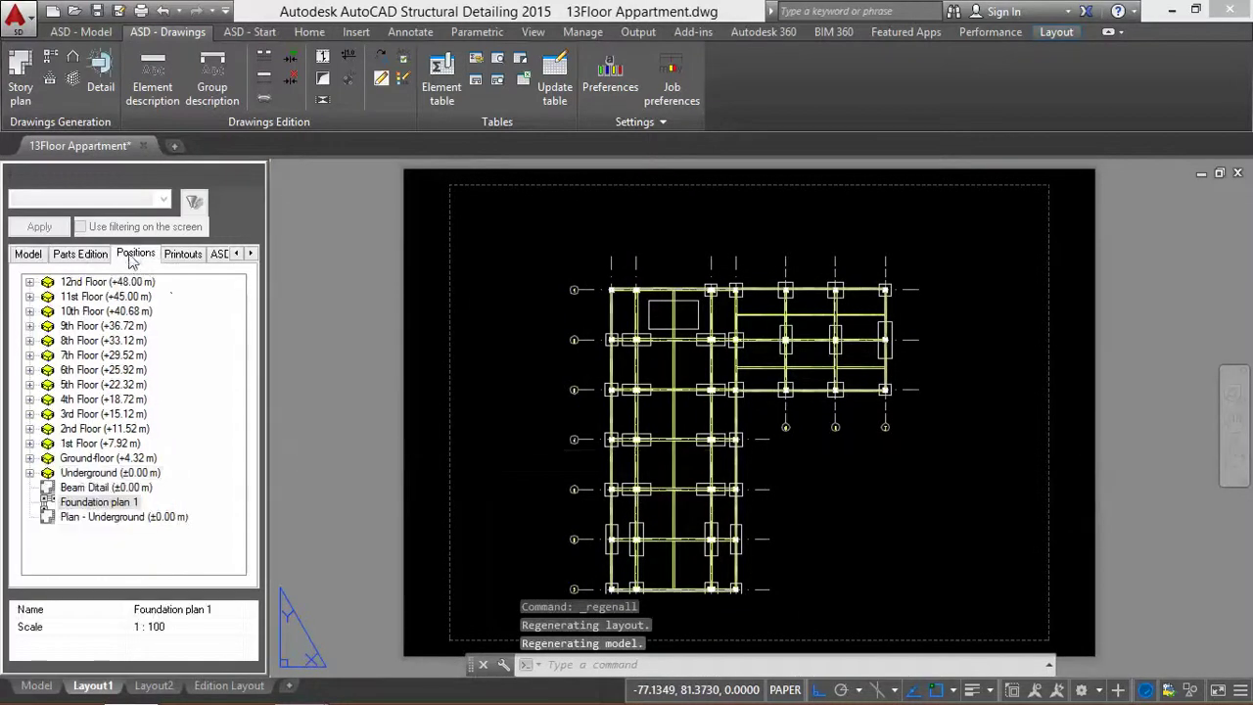
left_click(99, 505)
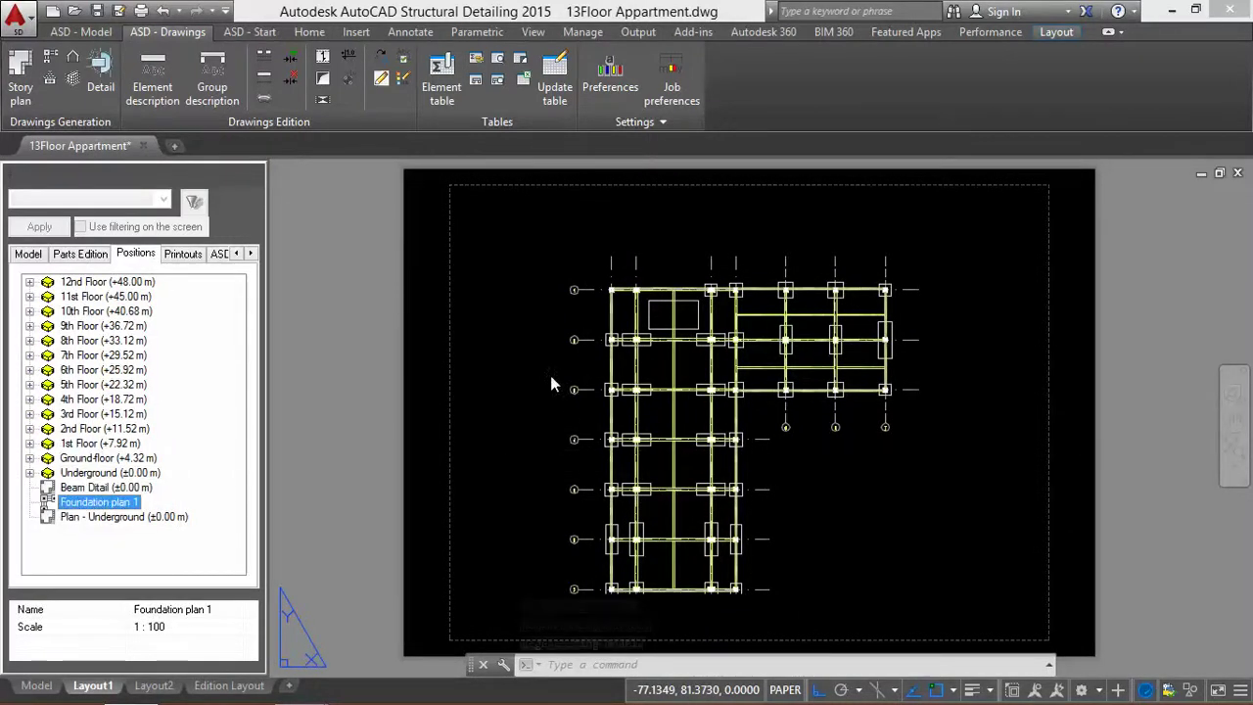
left_click(464, 373)
- Rename the Foundation plan 1 drawing to Column Detail
left_click(38, 686)
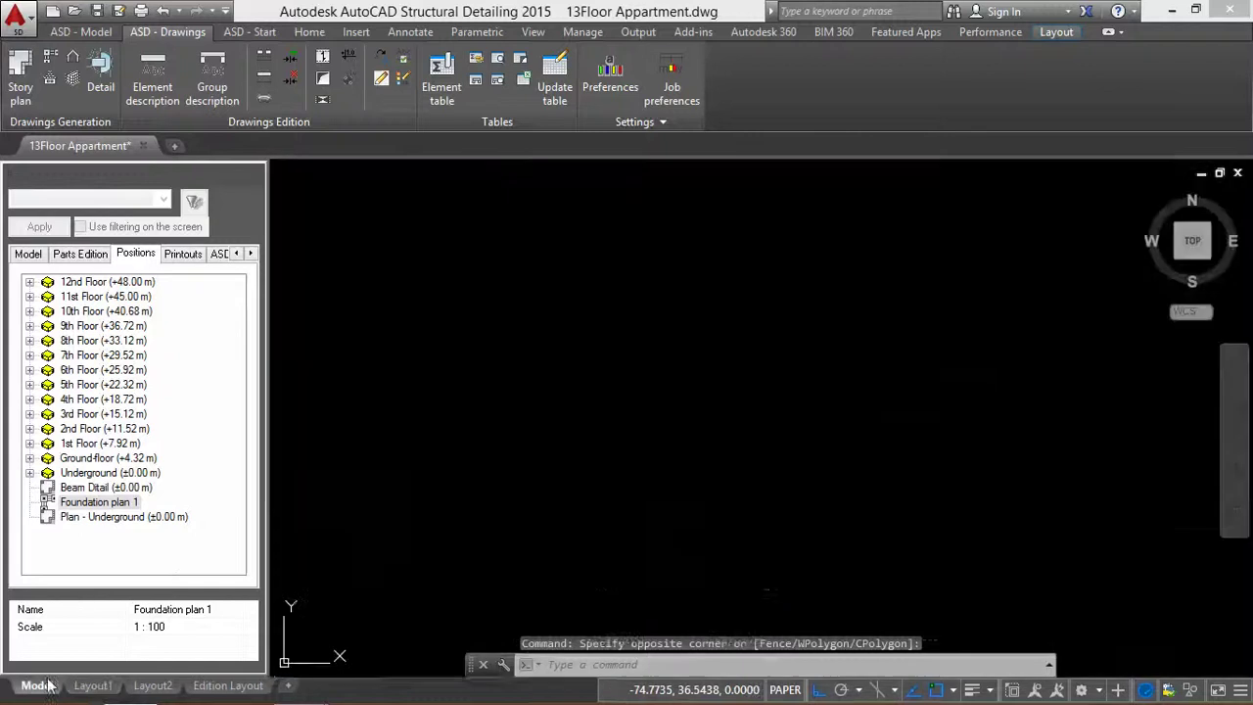
scroll(544, 441, "up", 2)
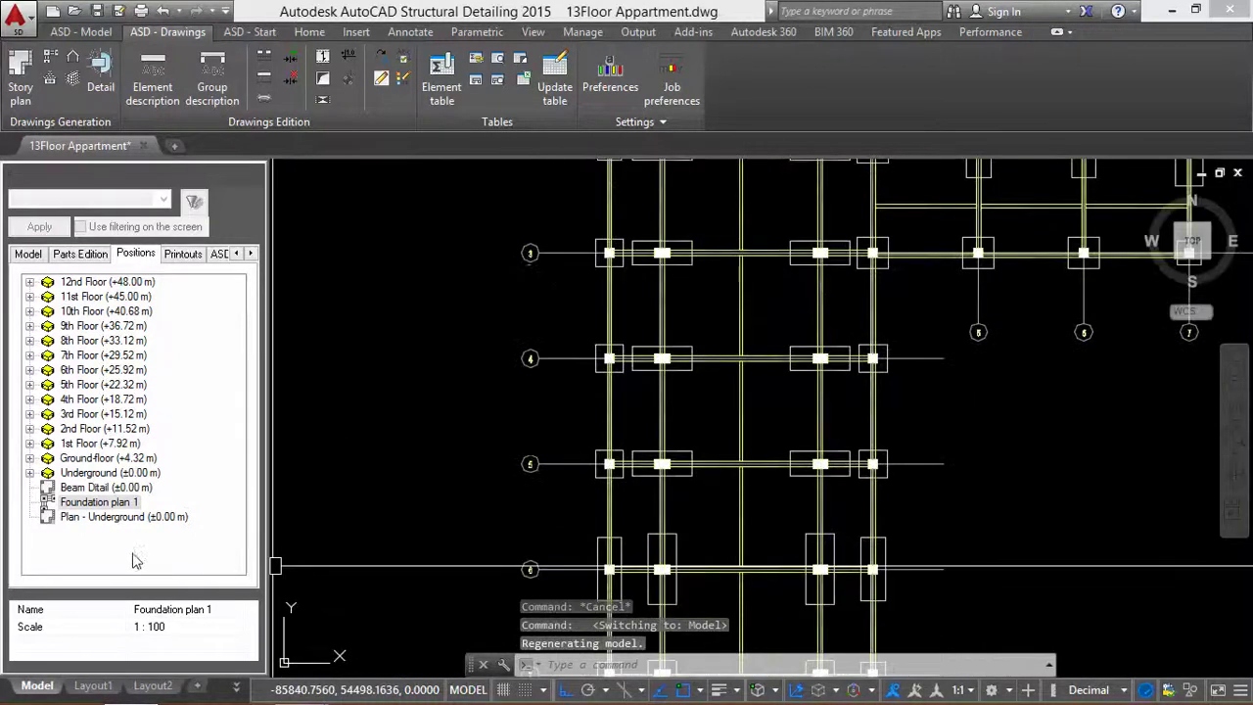
left_click(125, 488)
left_click(106, 502)
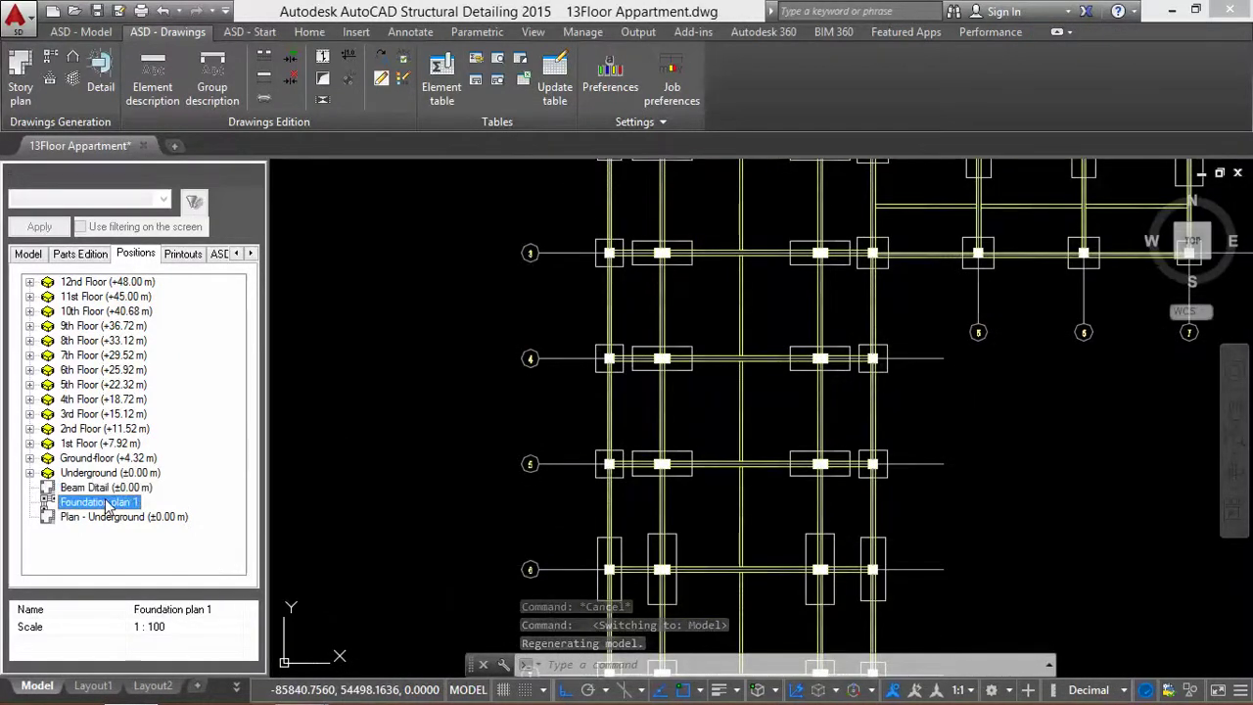
right_click(108, 504)
left_click(162, 608)
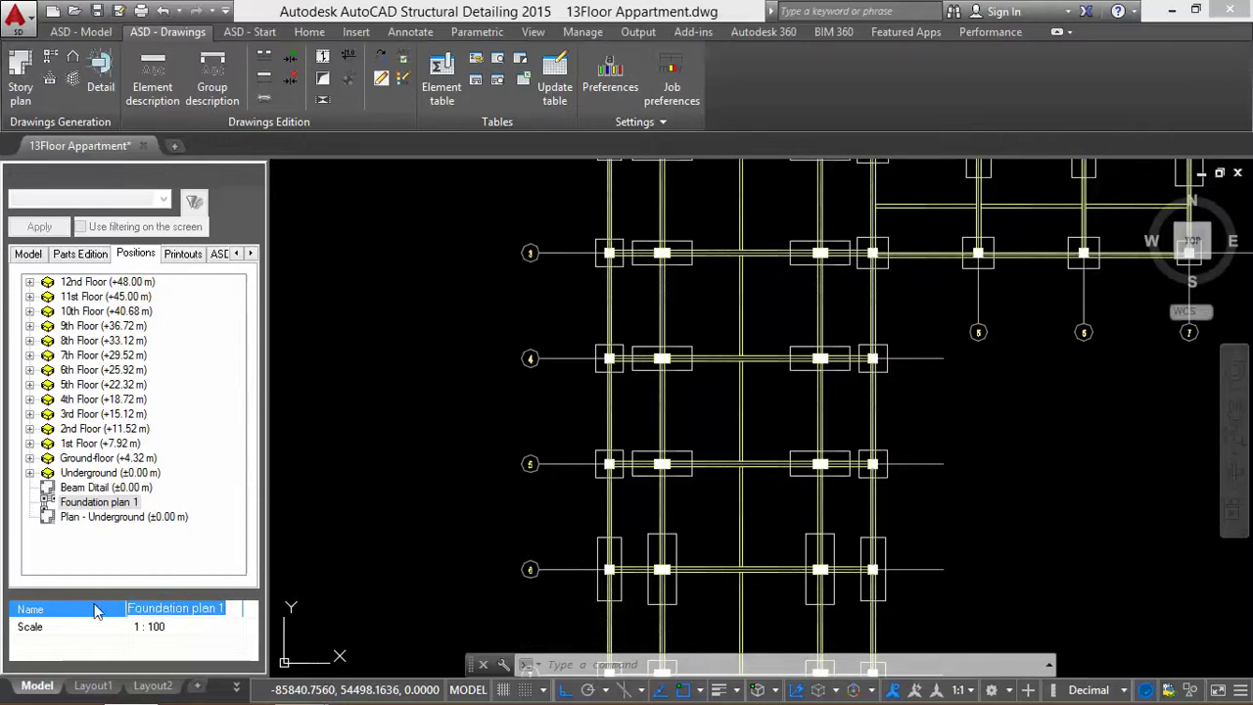
type("Column Detail")
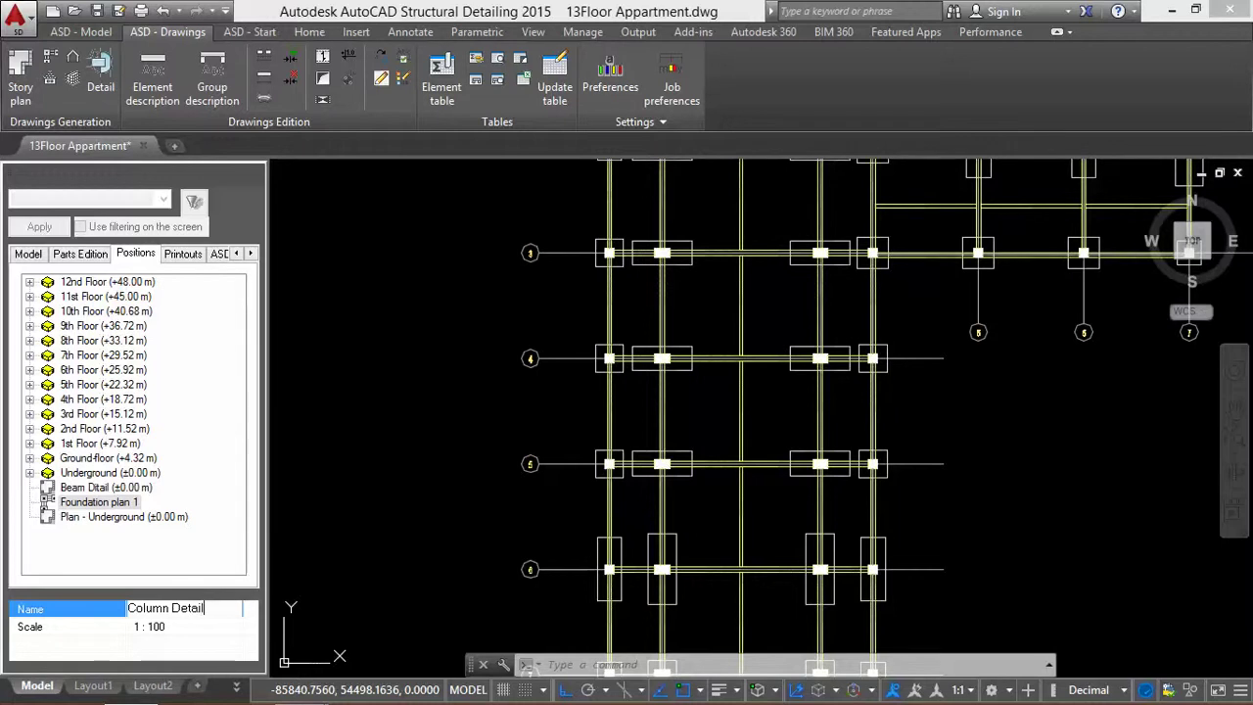
key("Return")
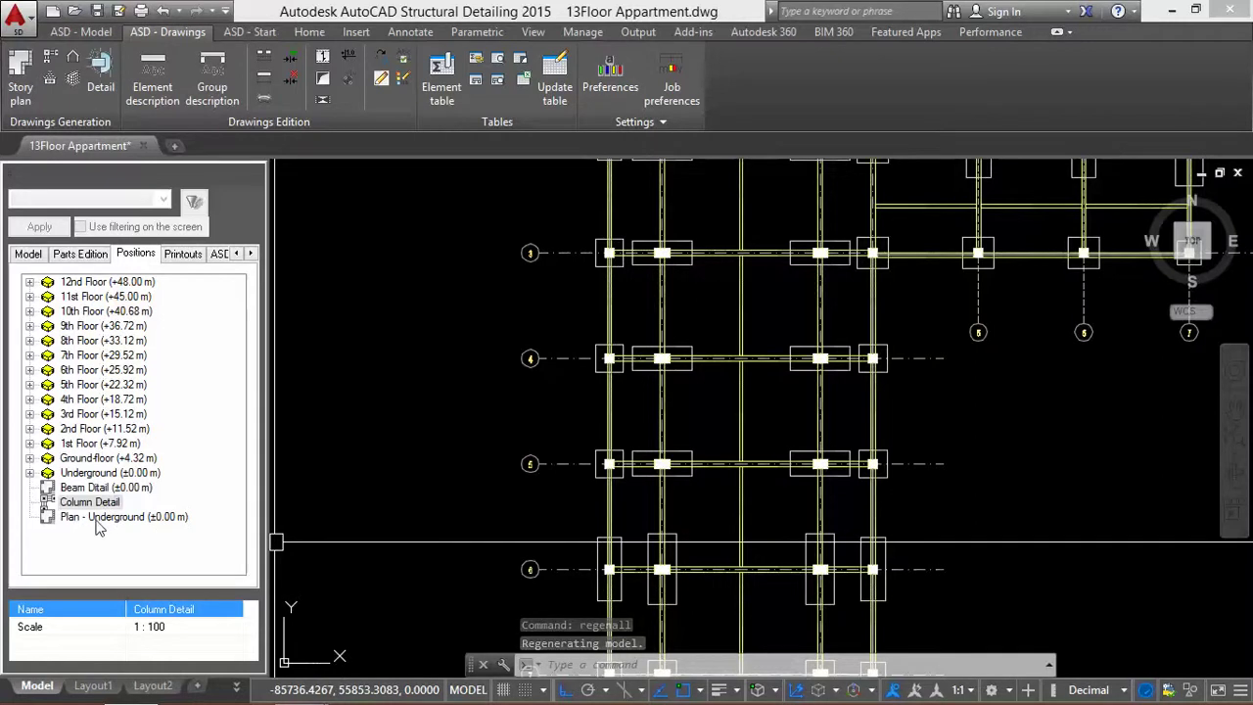
- Rename that Column Detail drawing to Fundation
middle_click_drag(426, 469, 415, 445)
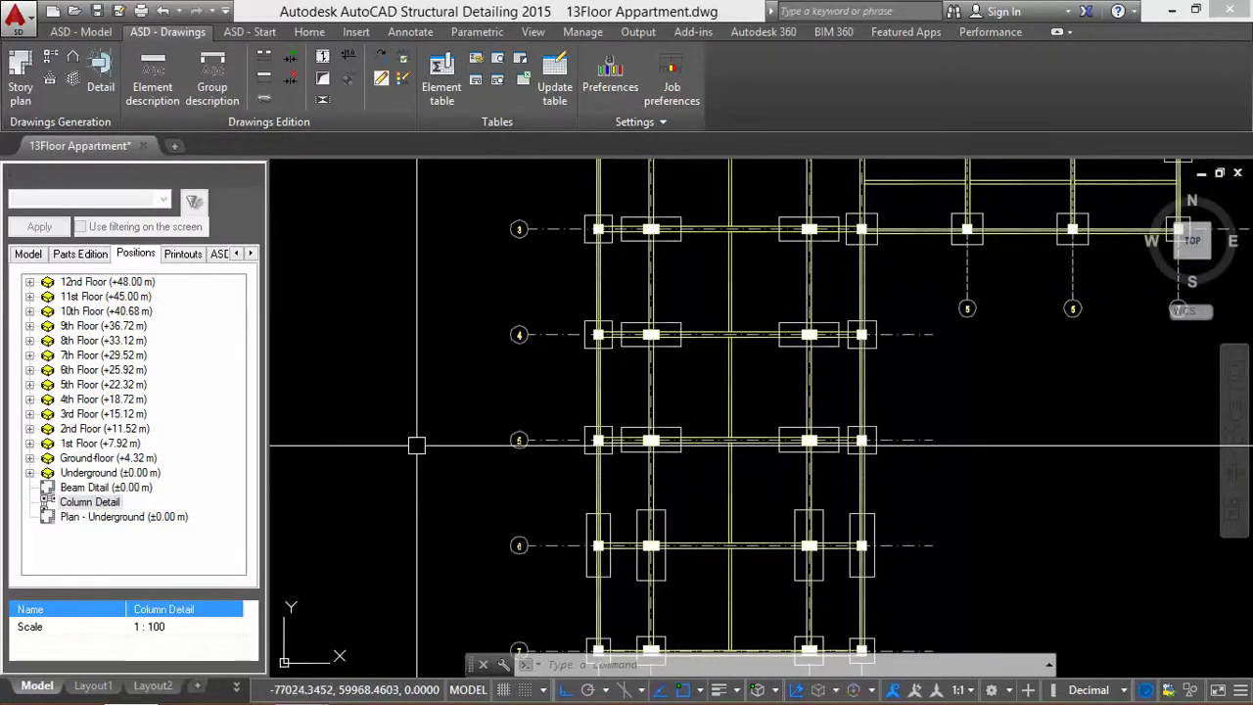
left_click(78, 506)
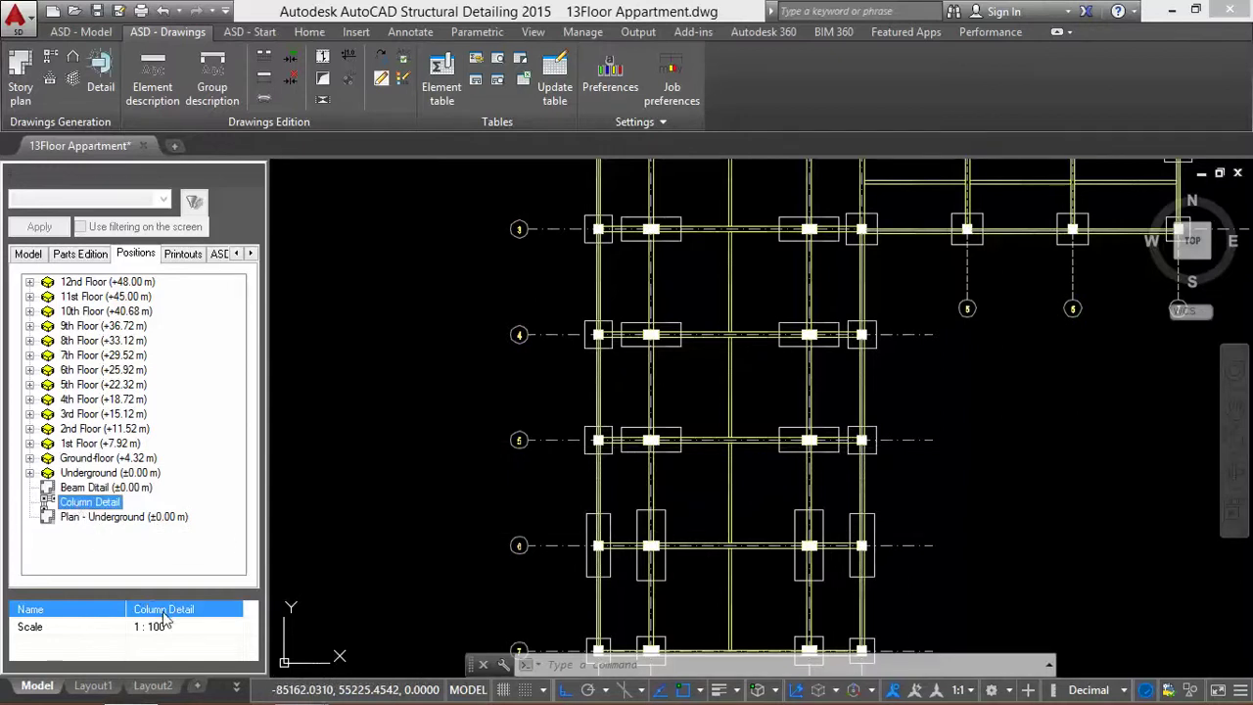
left_click(196, 609)
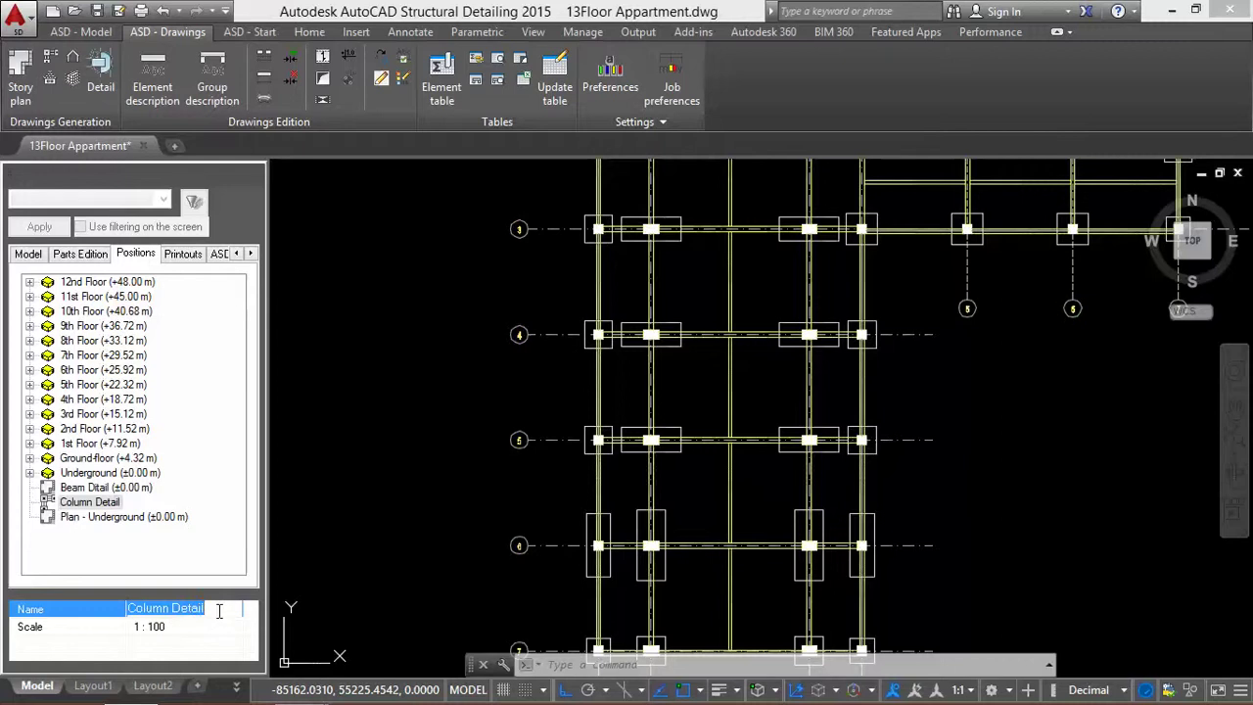
type("Fundation")
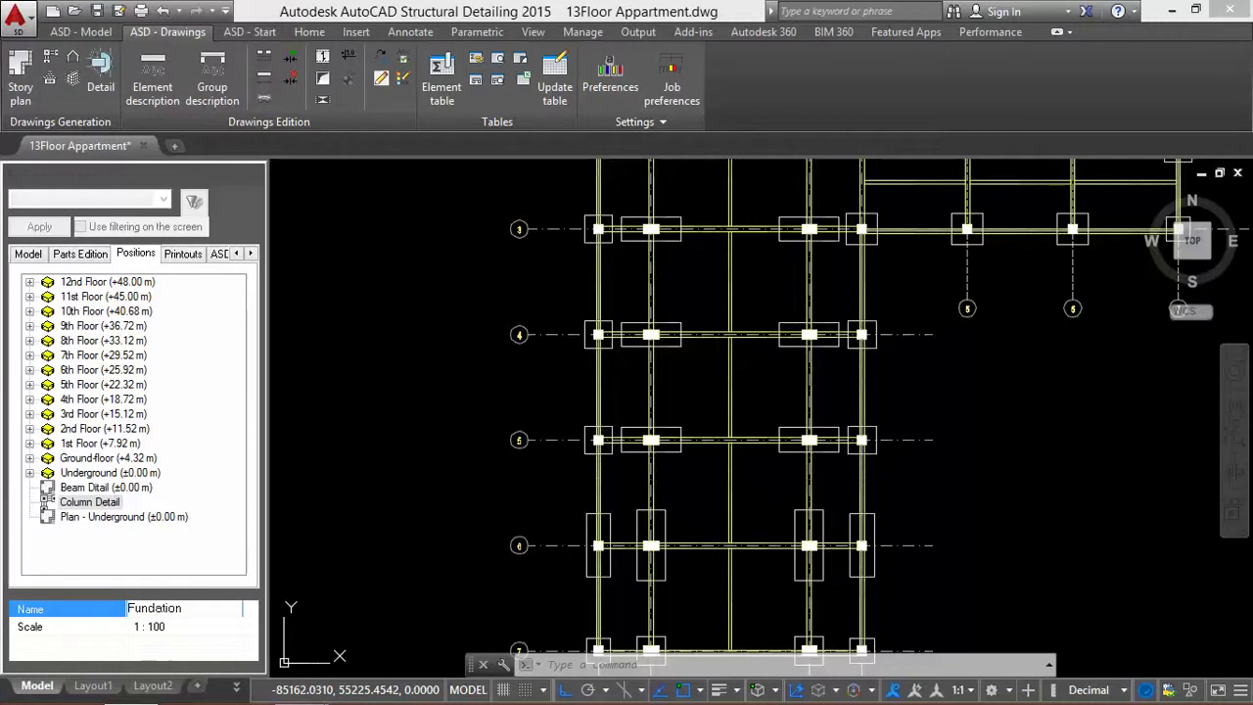
key("Return")
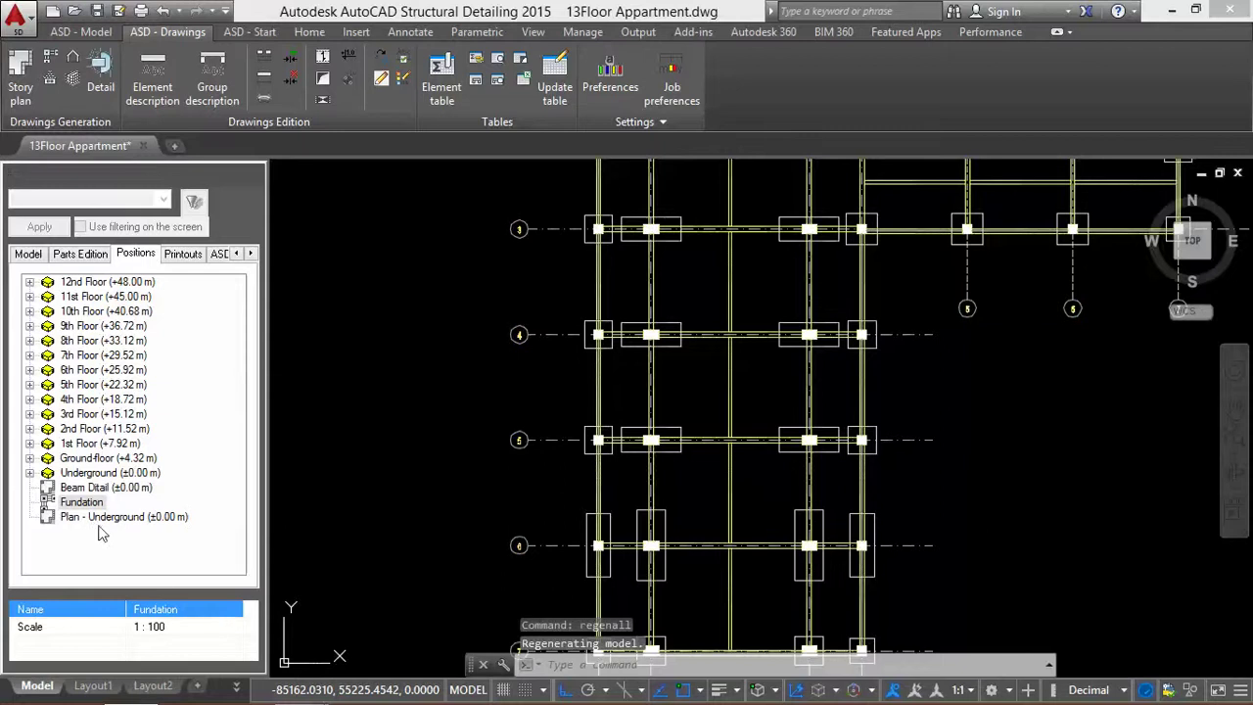
- Rename the Plan - Underground drawing to Column Detail(±0.00 m)
left_click(91, 518)
left_click(175, 611)
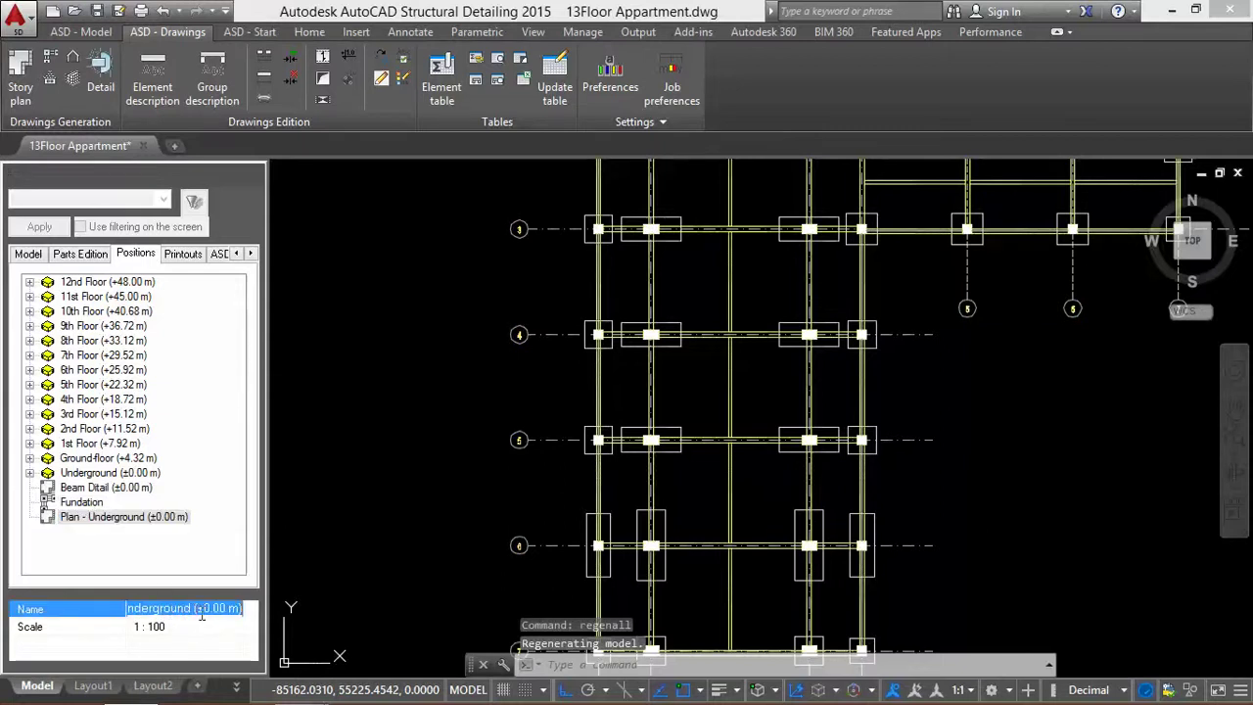
left_click_drag(202, 612, 100, 625)
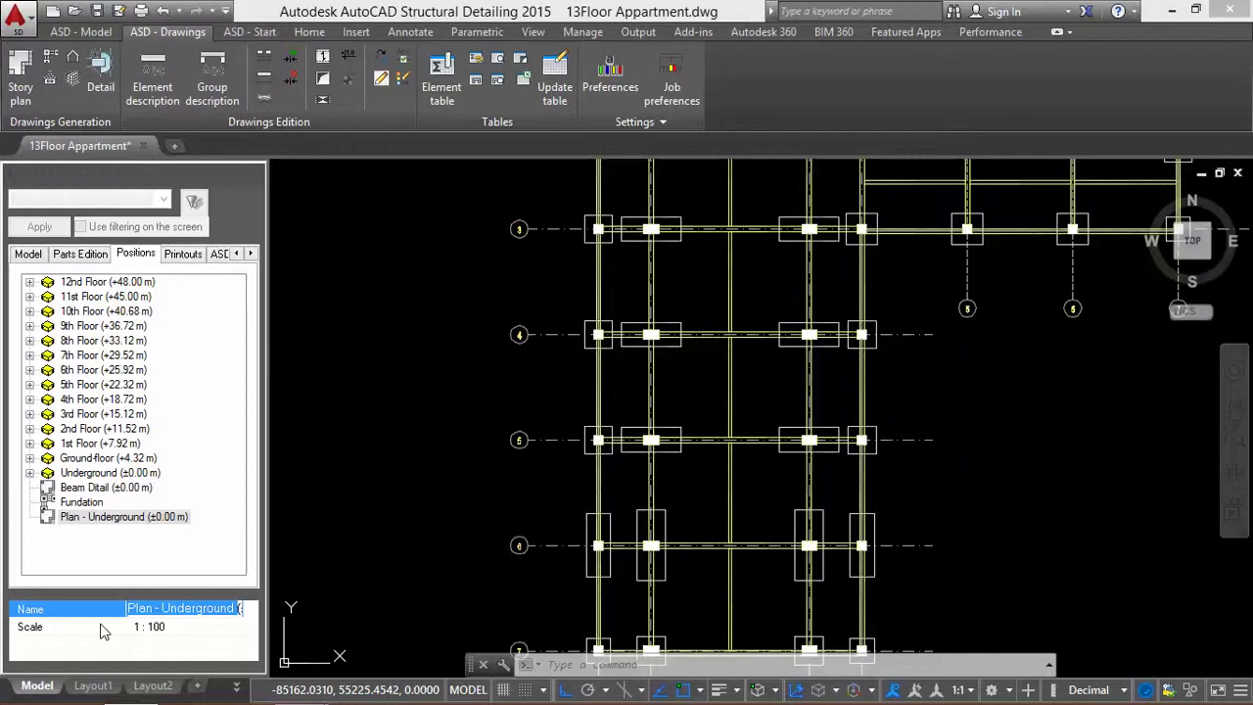
type("Column Detail(±0.00 m")
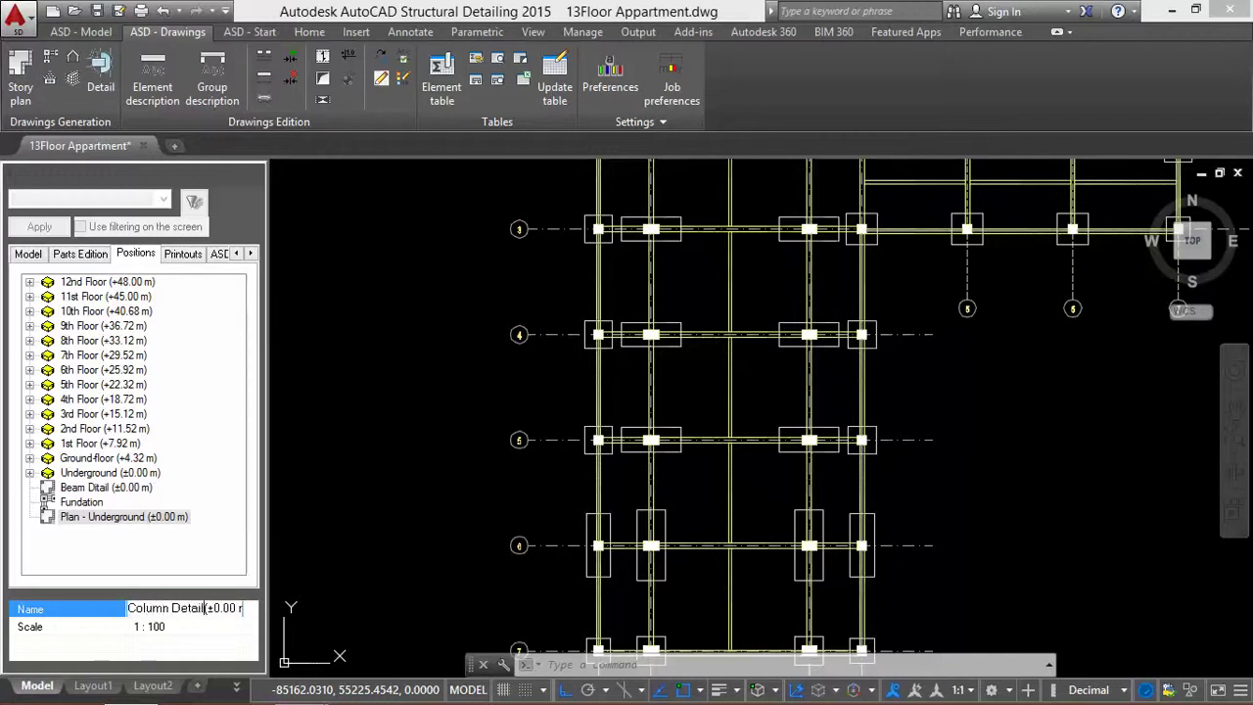
key("Return")
- Zoom around the column plan and cancel the stray selection window
left_click(418, 487)
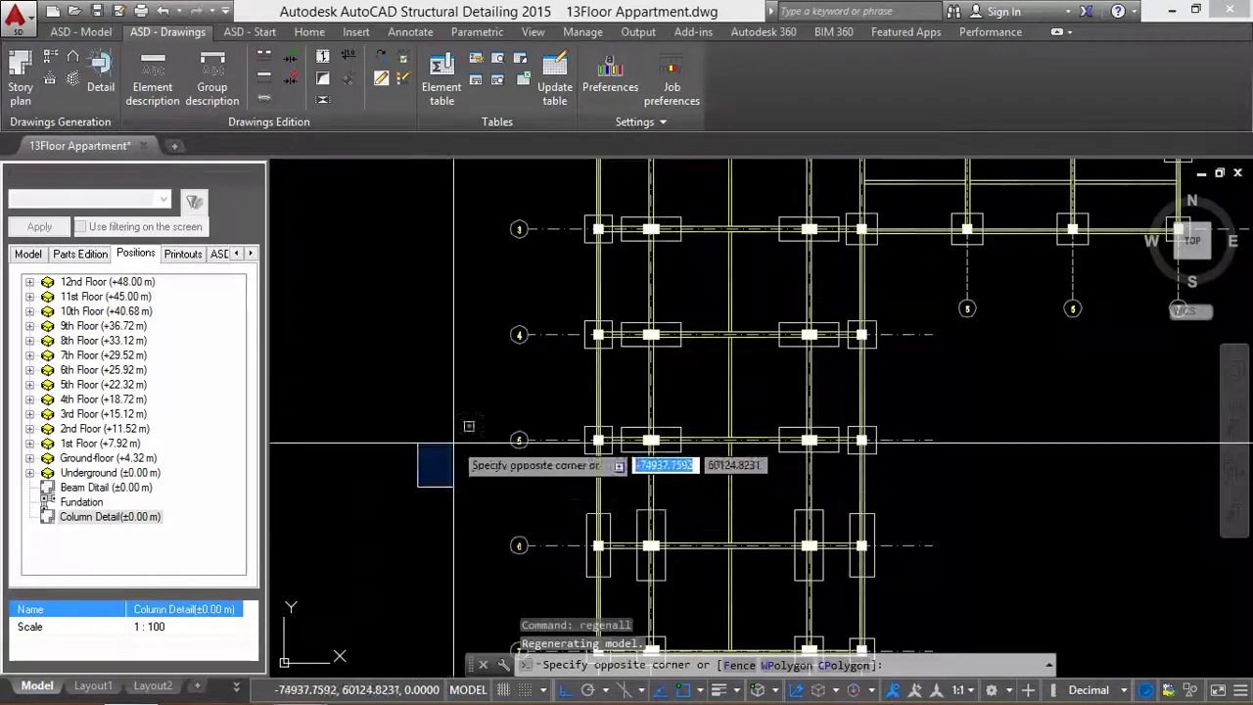
left_click(453, 444)
scroll(711, 277, "up", 3)
scroll(711, 277, "up", 3)
scroll(712, 277, "up", 3)
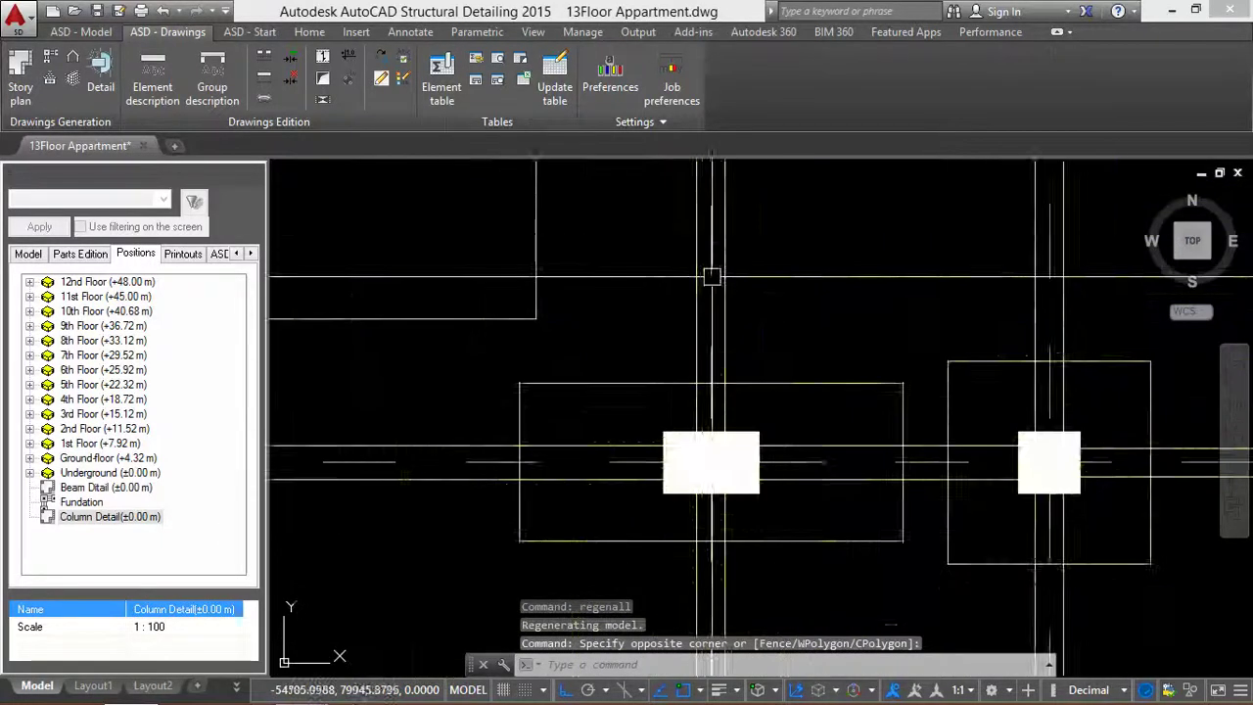
scroll(711, 277, "down", 2)
scroll(725, 352, "down", 3)
scroll(724, 352, "down", 2)
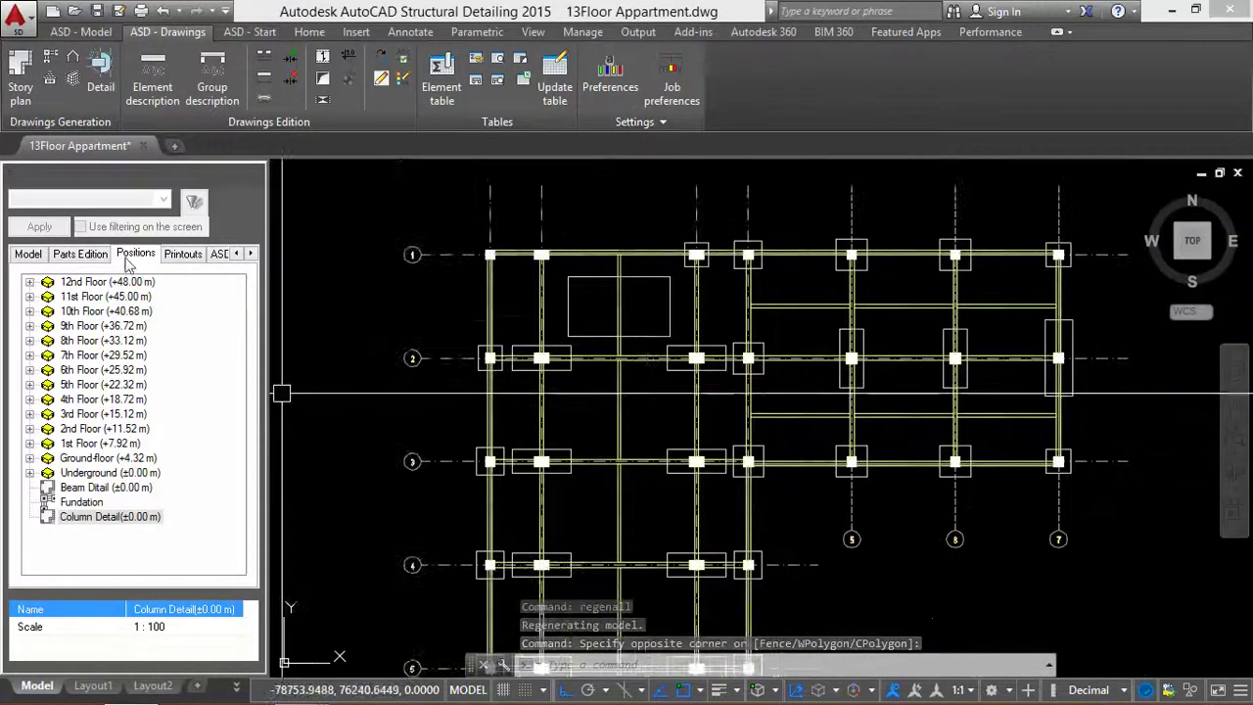
left_click(453, 305)
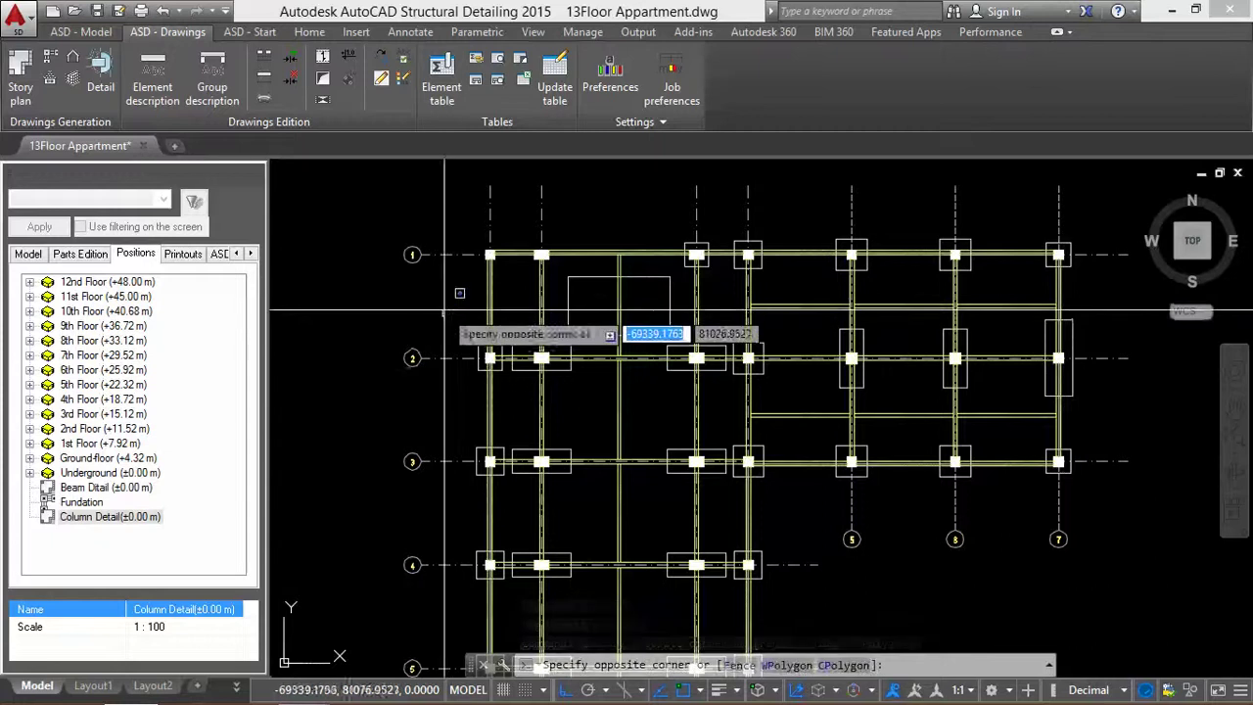
left_click(446, 312)
- Try Element description, dismiss the edition-layout-only warning, and return to Layout1
left_click(139, 83)
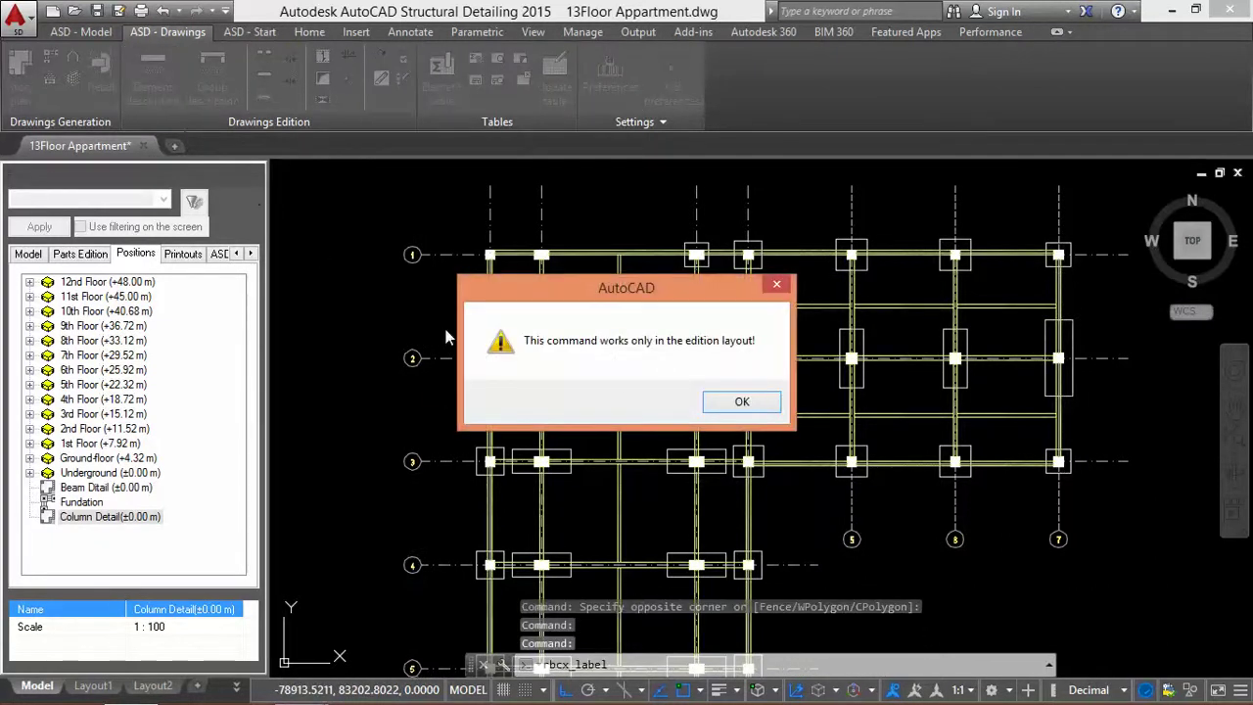
left_click(725, 403)
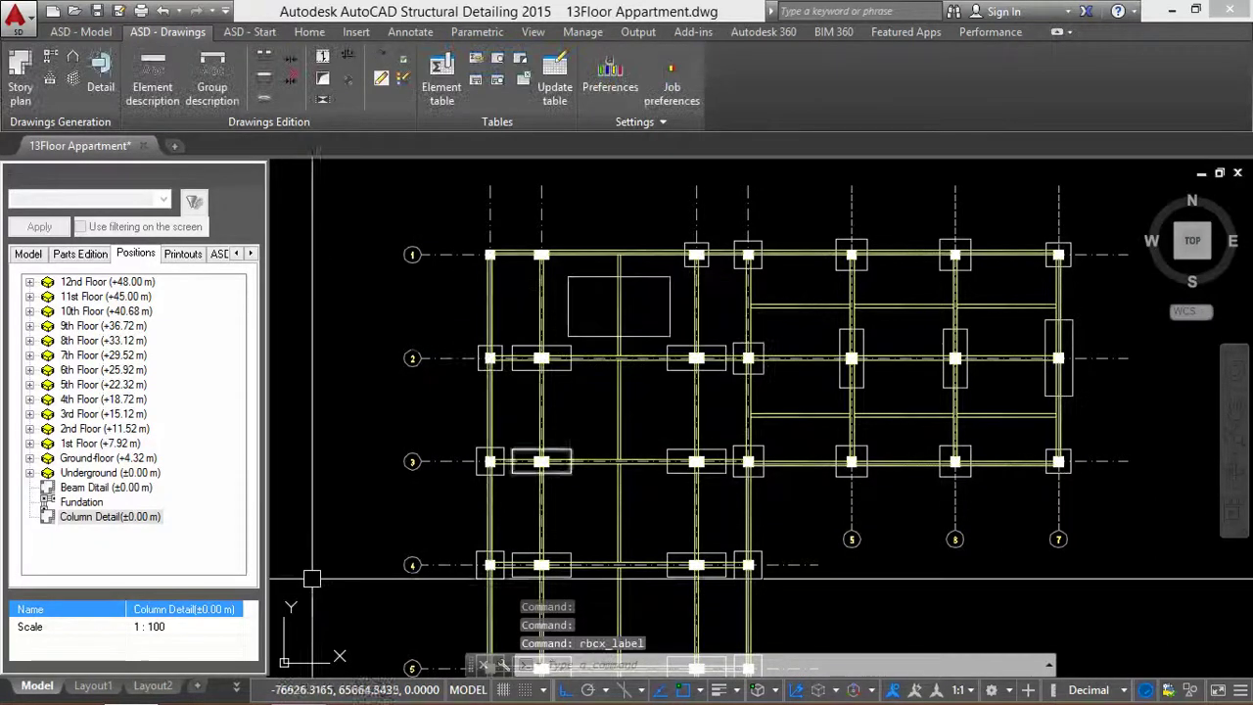
left_click(93, 686)
scroll(601, 349, "up", 3)
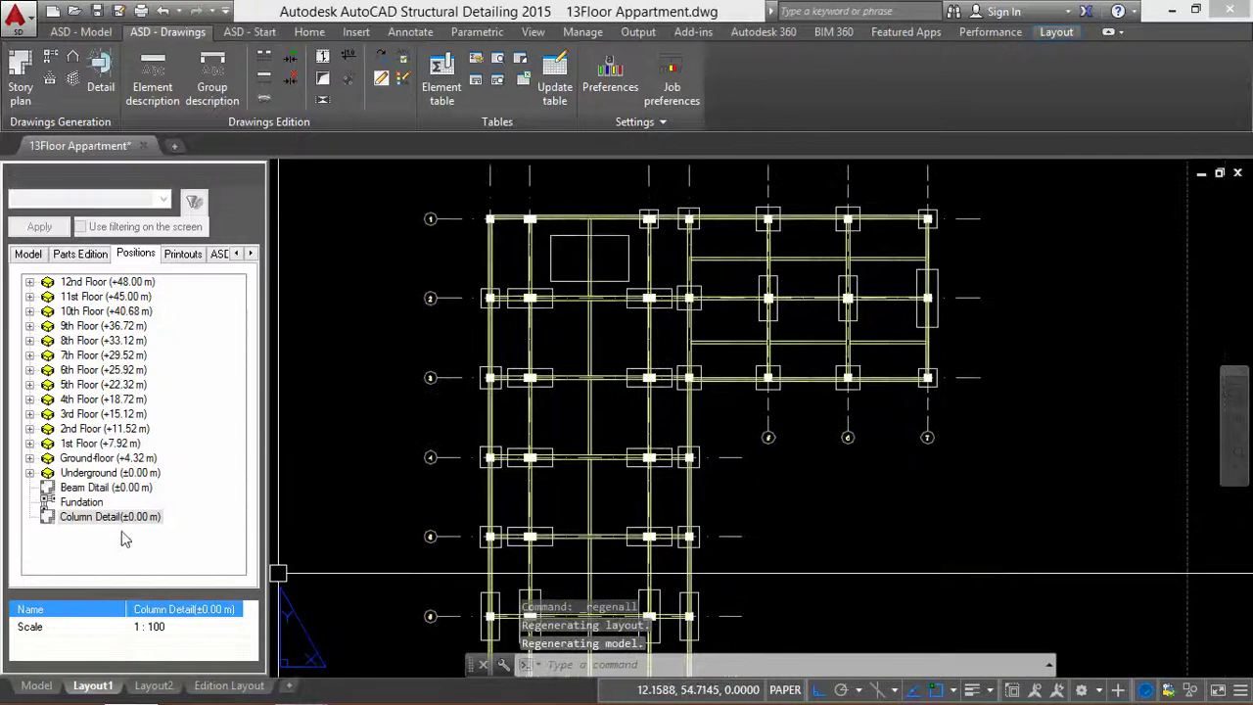
- Open Column Detail(±0.00 m) in its Edition Layout and frame the whole 1:100 column grid
double_click(118, 517)
scroll(489, 489, "down", 2)
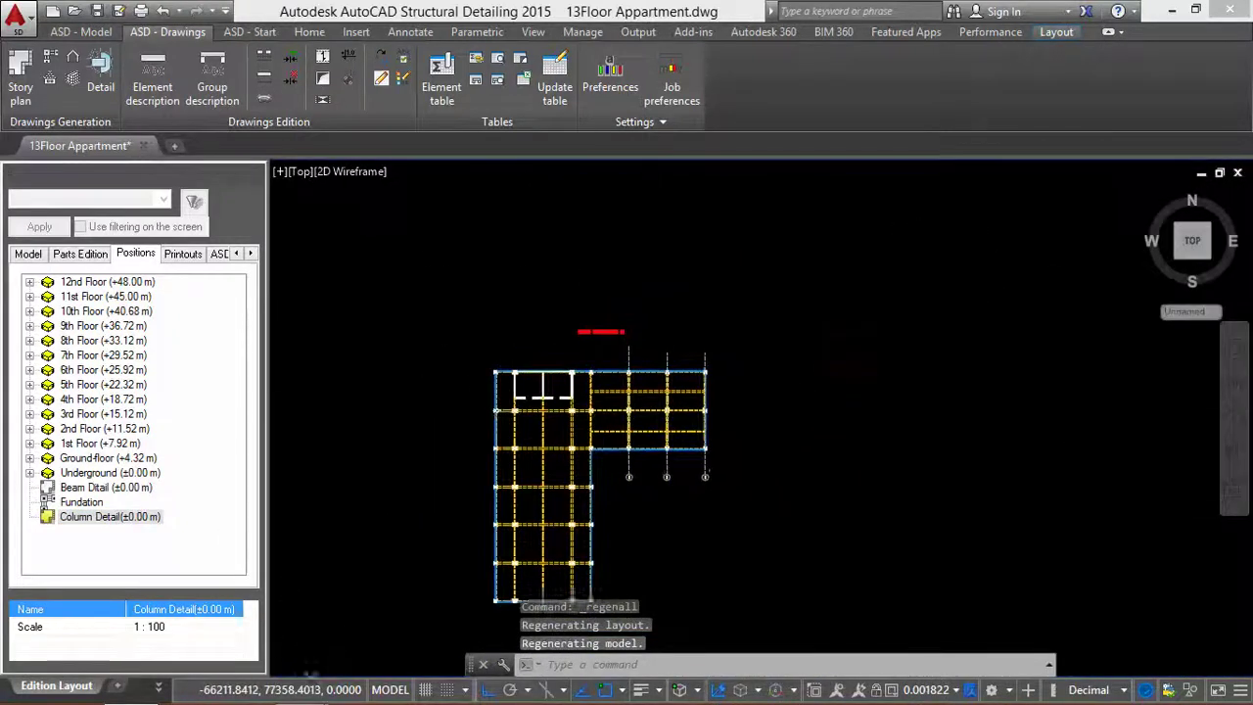
scroll(539, 411, "up", 4)
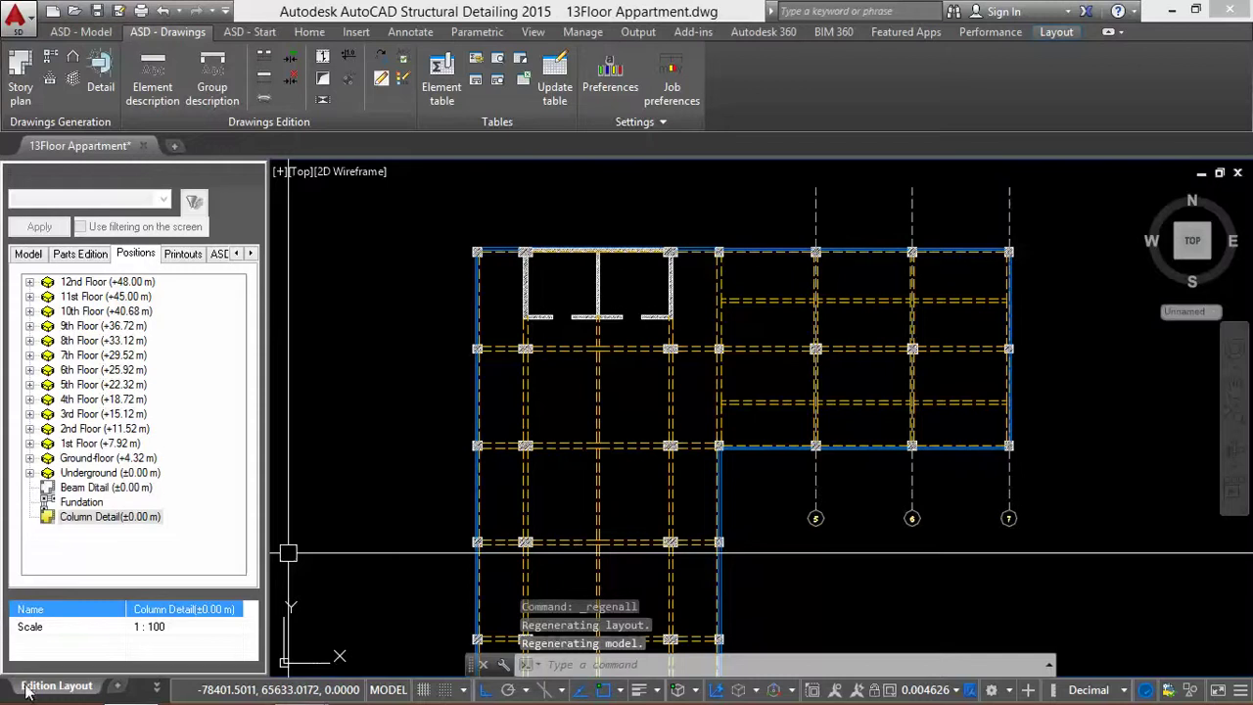
scroll(607, 323, "up", 1)
scroll(617, 294, "down", 3)
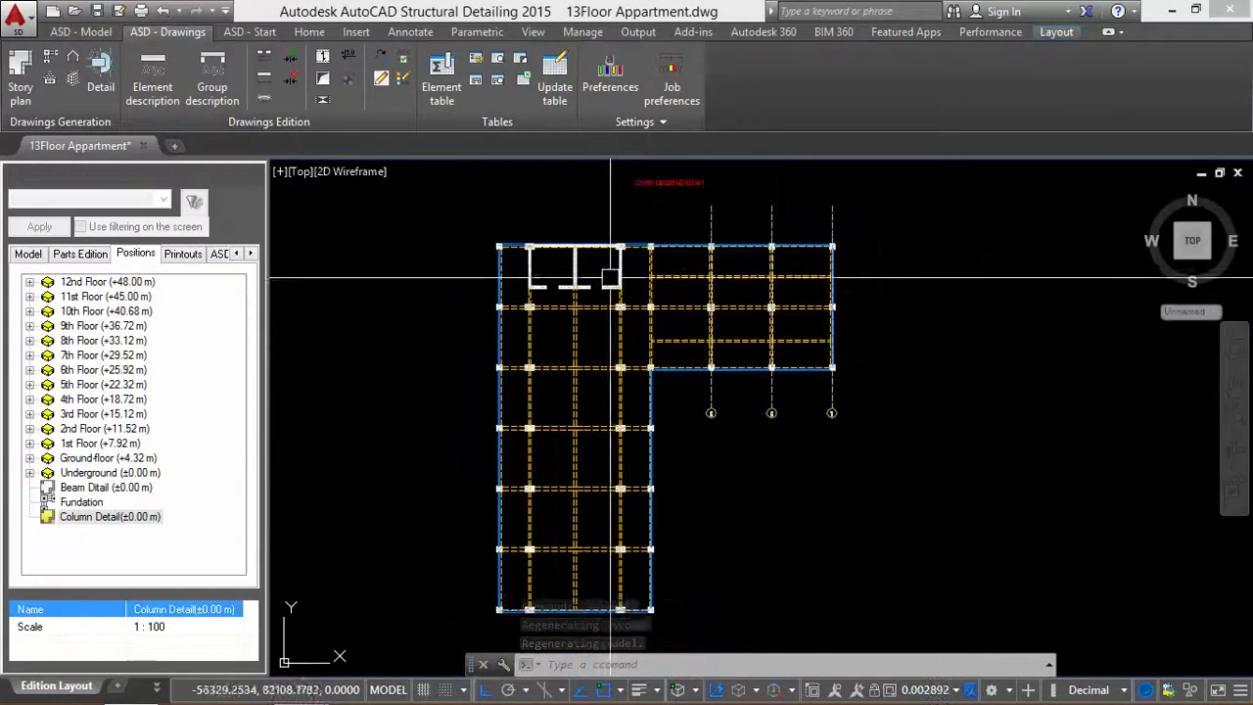
scroll(646, 352, "up", 1)
scroll(631, 353, "up", 1)
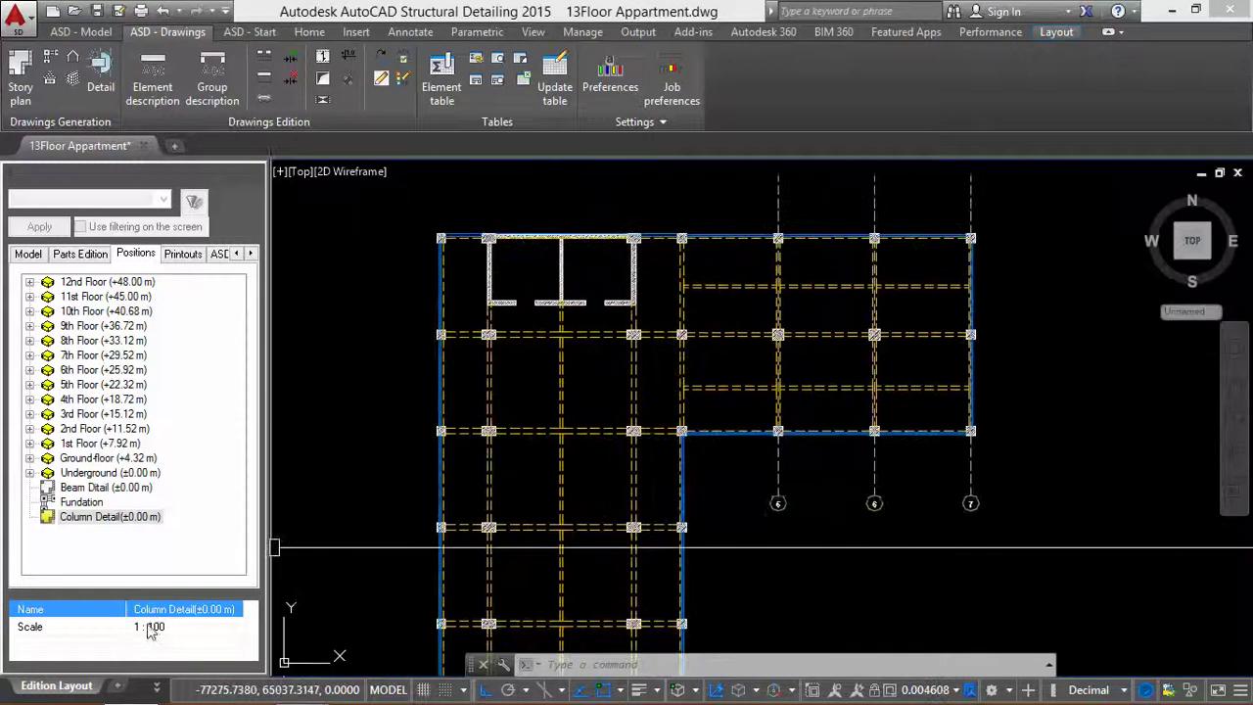
middle_click_drag(685, 568, 679, 522)
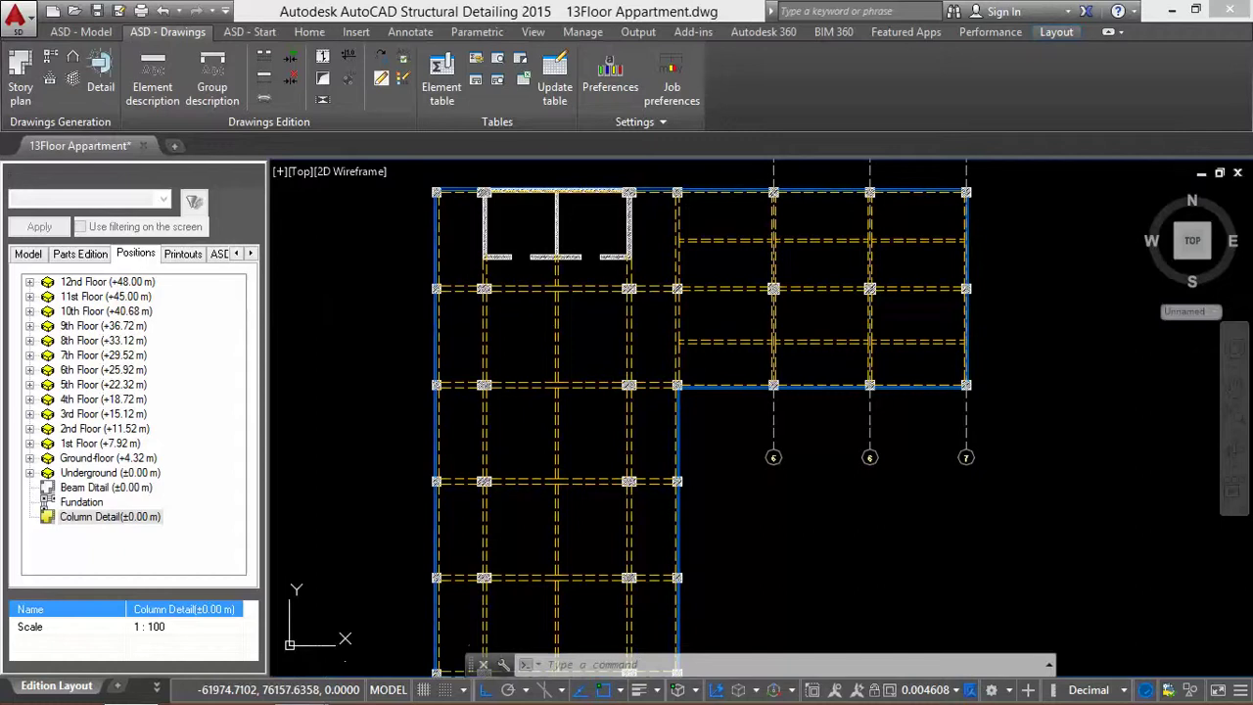
- Start element labelling with the selection filter limited to columns
left_click(156, 90)
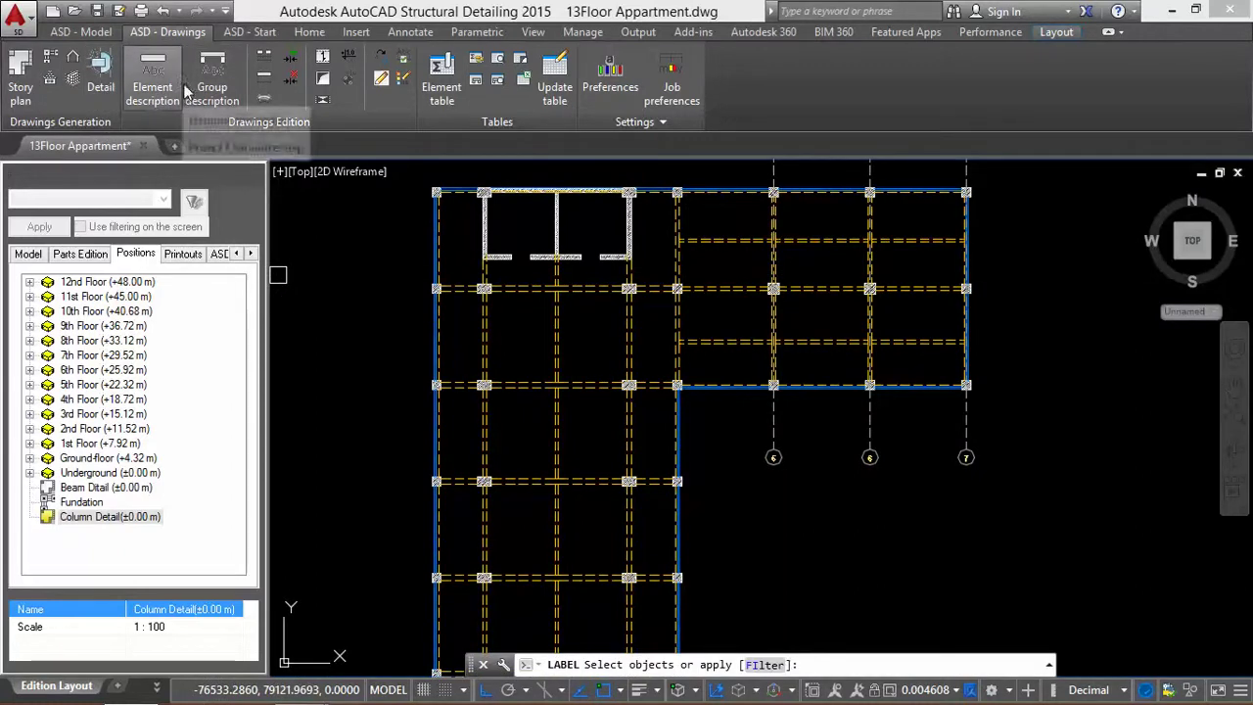
scroll(498, 397, "up", 2)
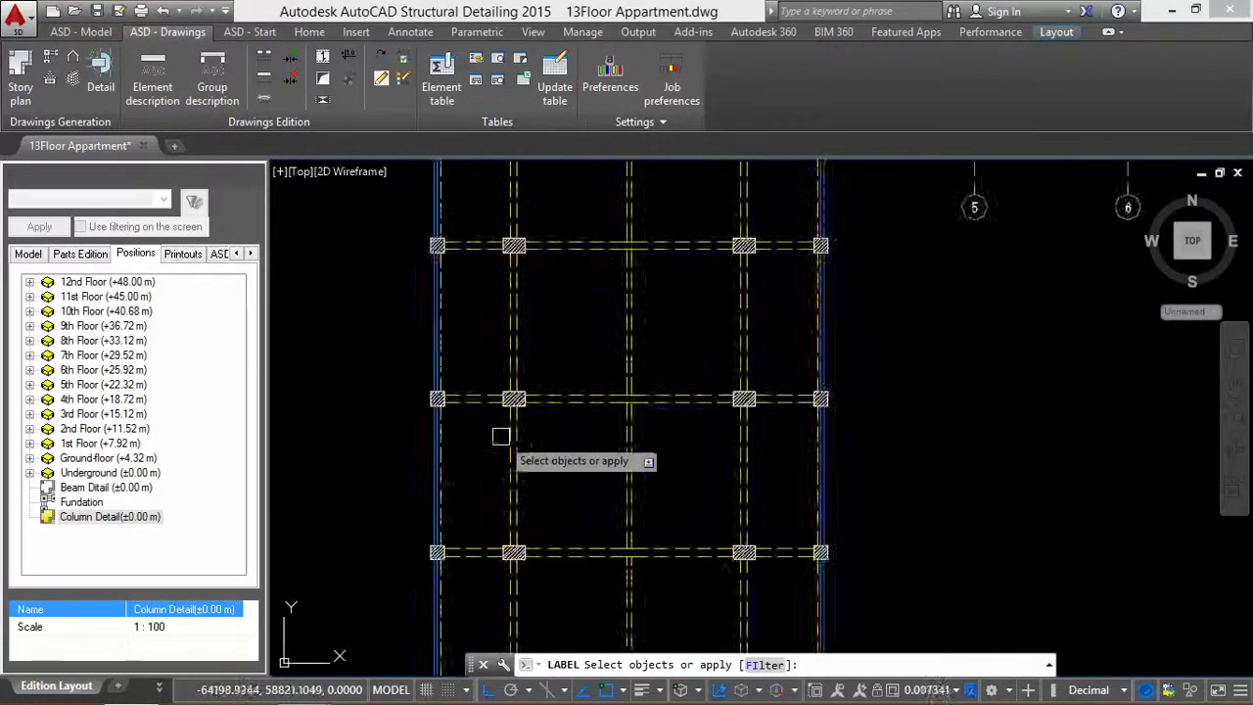
scroll(551, 372, "up", 3)
scroll(564, 477, "down", 3)
scroll(563, 478, "up", 3)
right_click(541, 490)
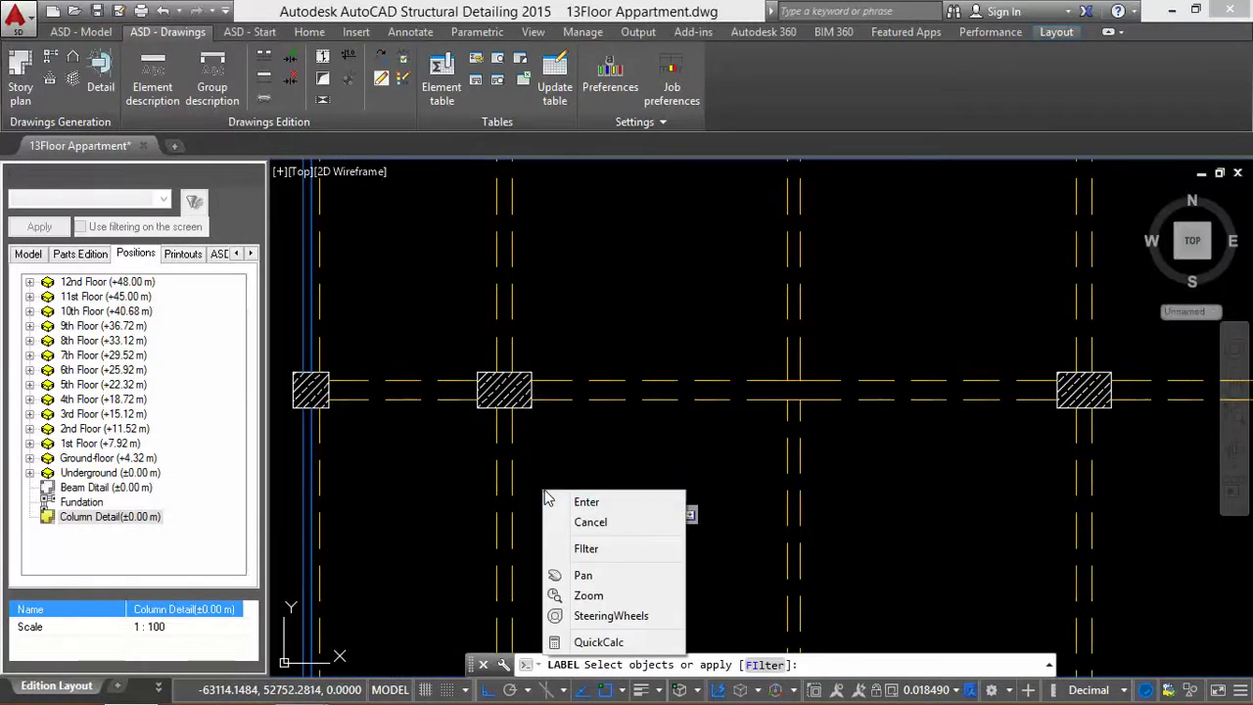
left_click(585, 549)
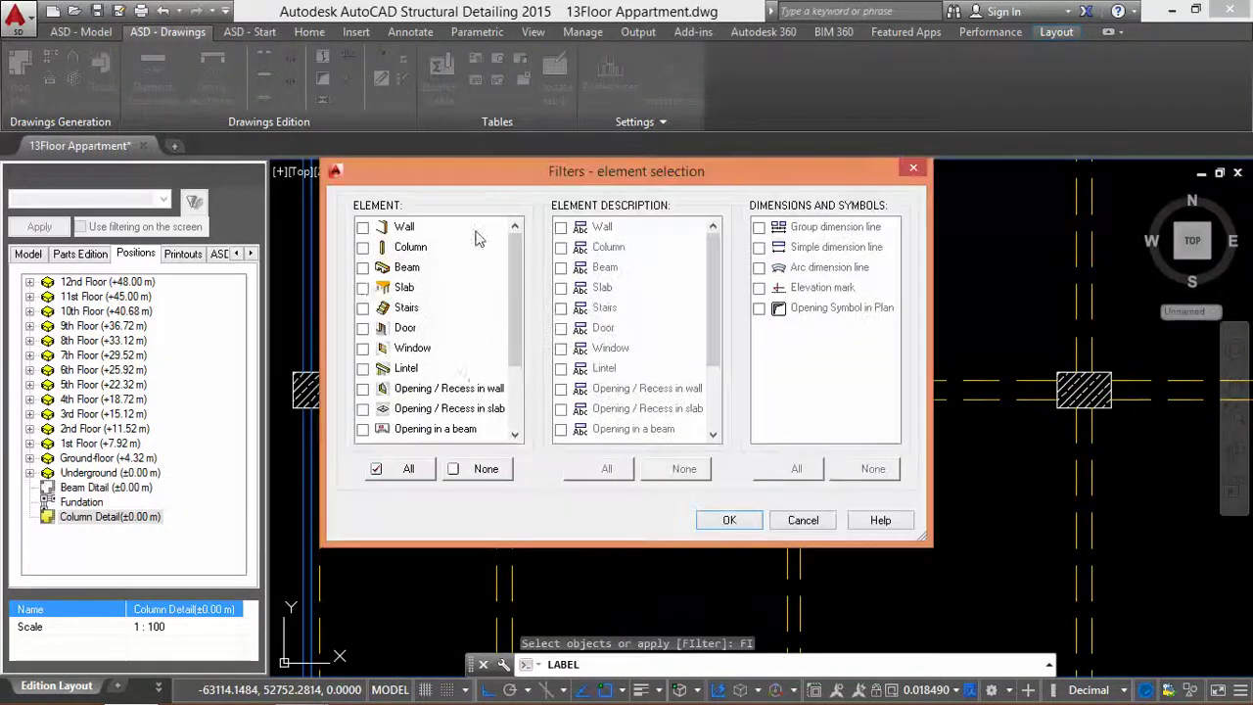
left_click(363, 248)
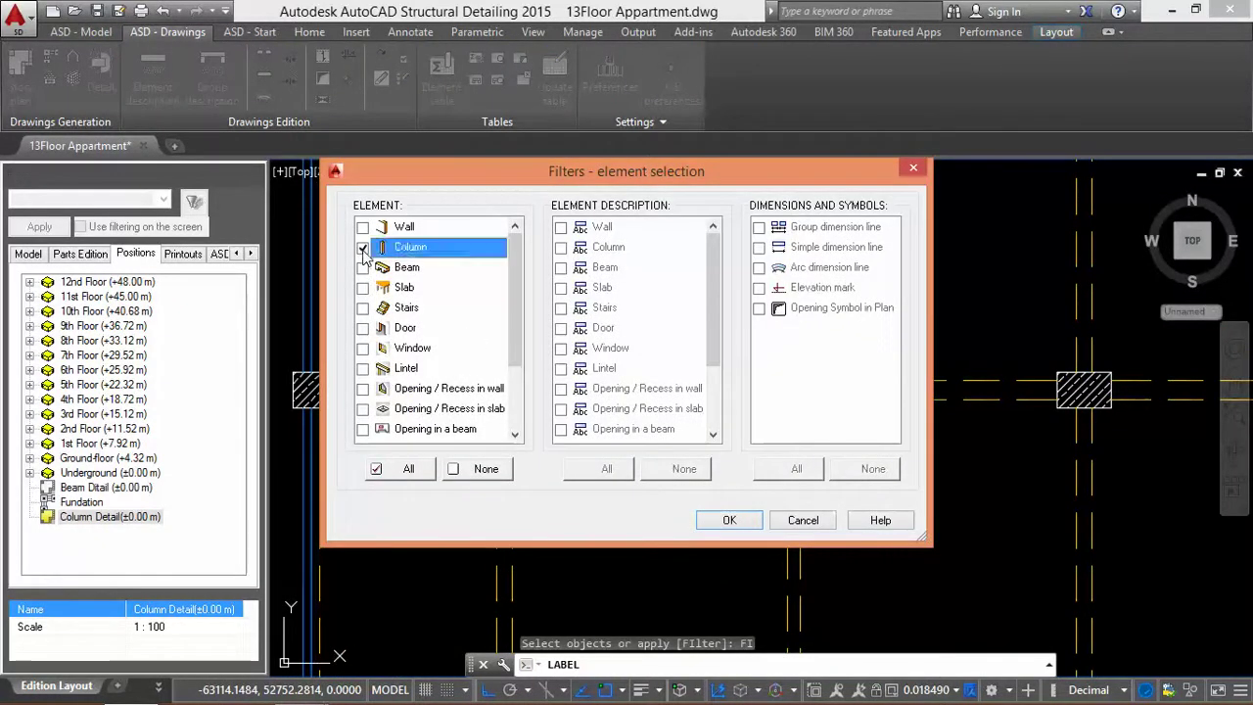
left_click(730, 521)
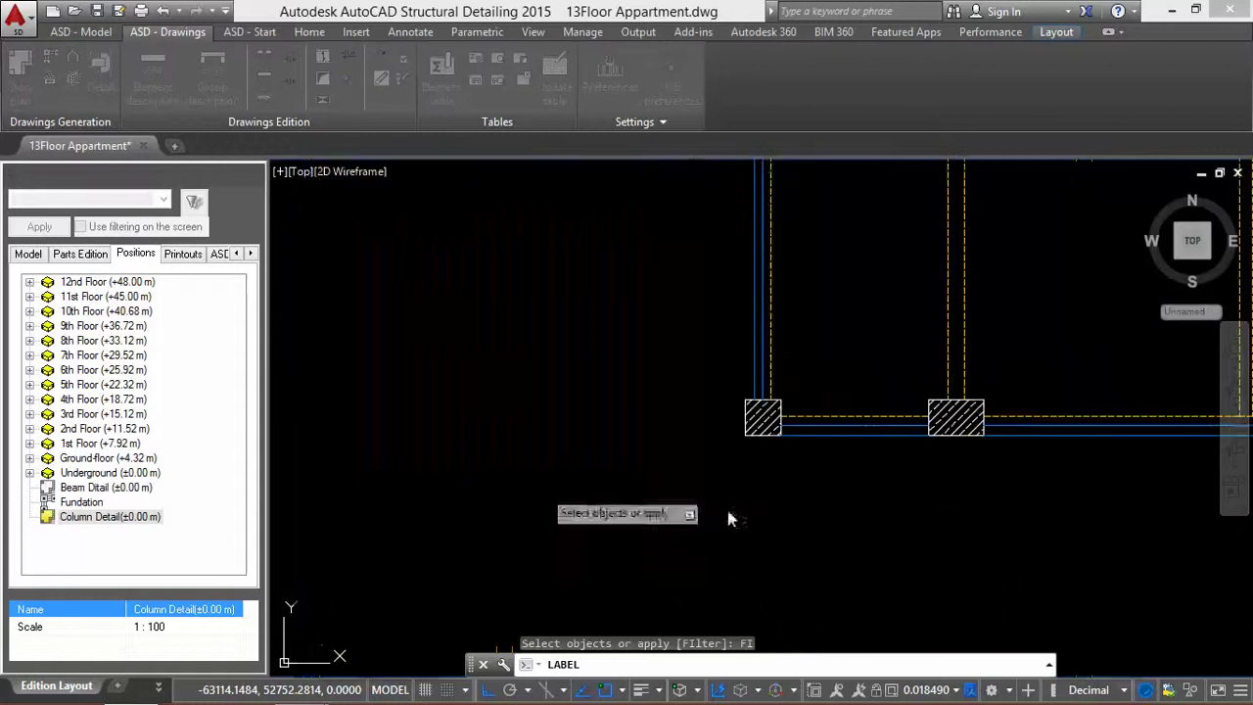
key("Return")
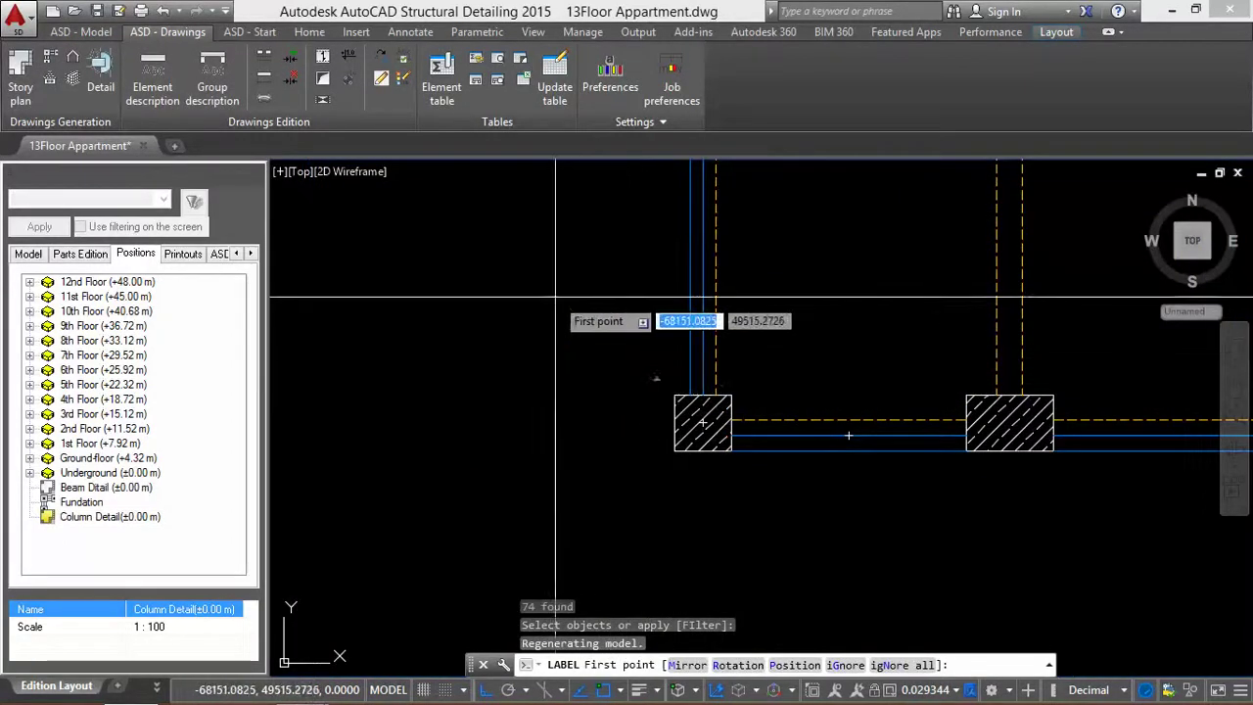
- Place the C 0_1 label (bxh=550.0 x 550.0) with its leader on a corner column
left_click(674, 395)
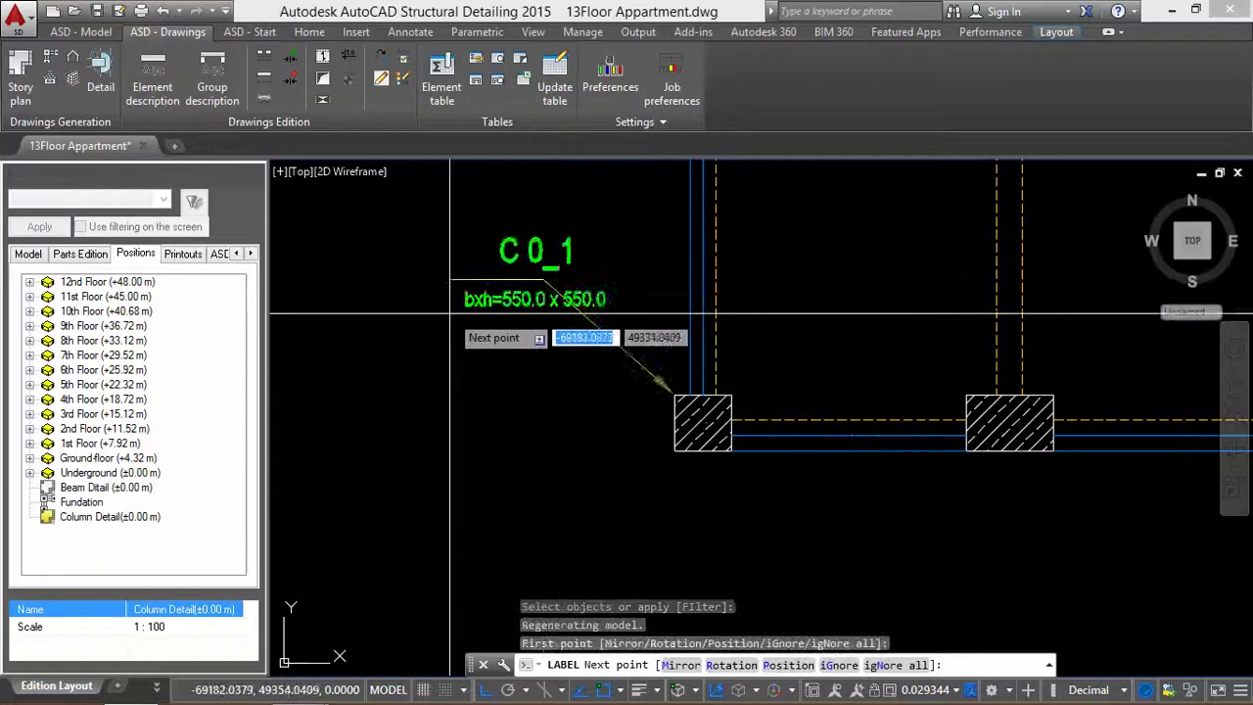
left_click(402, 300)
left_click(401, 301)
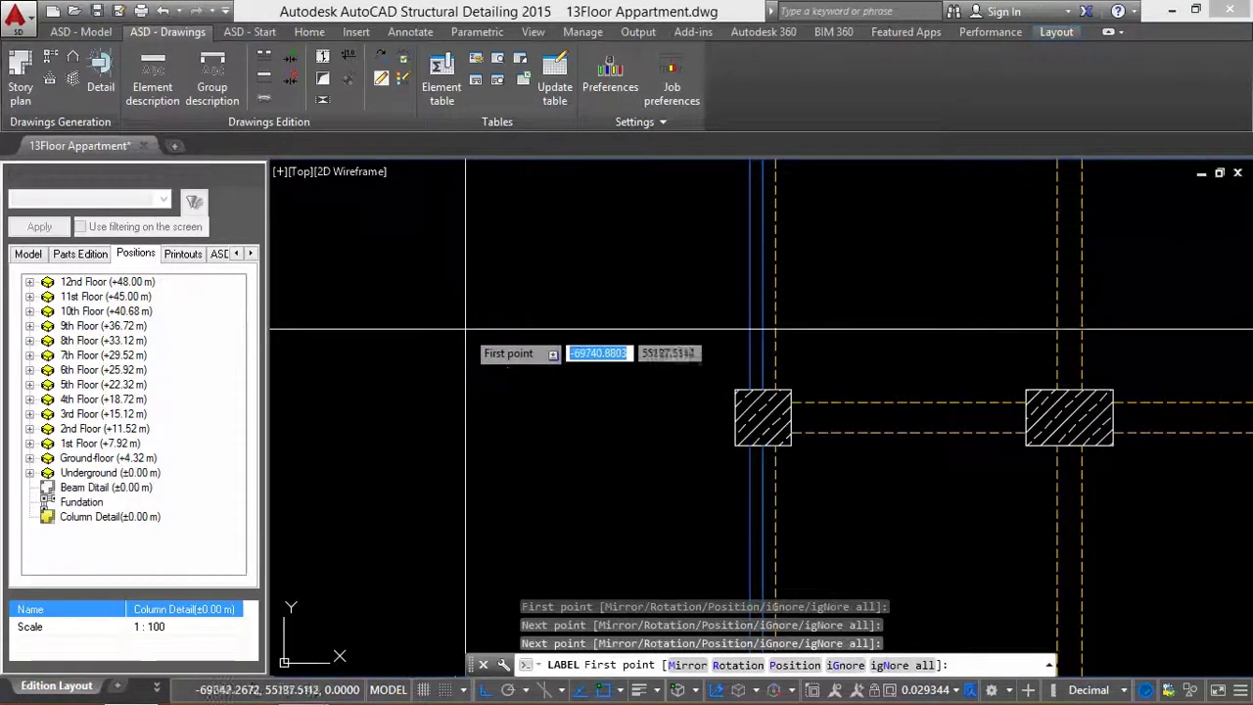
scroll(509, 411, "down", 3)
scroll(532, 470, "up", 3)
key("Escape")
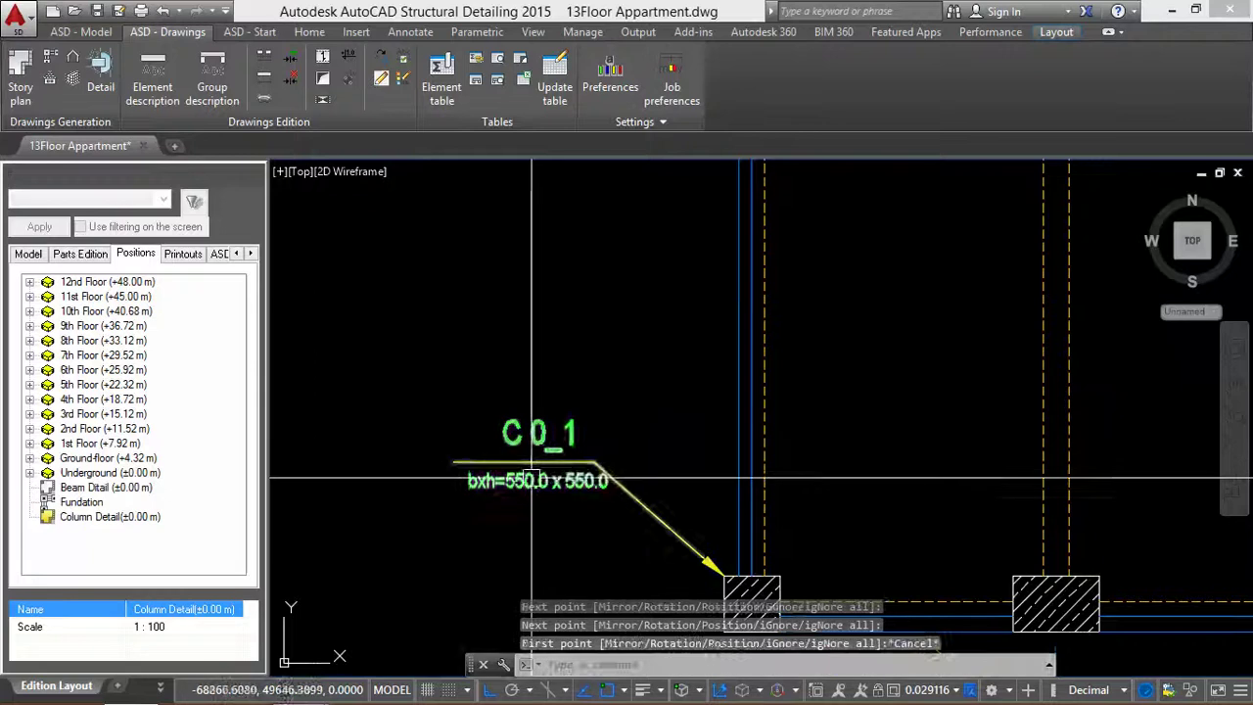
- Select the C 0_1 test label and erase it with E
scroll(531, 479, "up", 4)
left_click(523, 428)
scroll(553, 391, "down", 2)
left_click(742, 333)
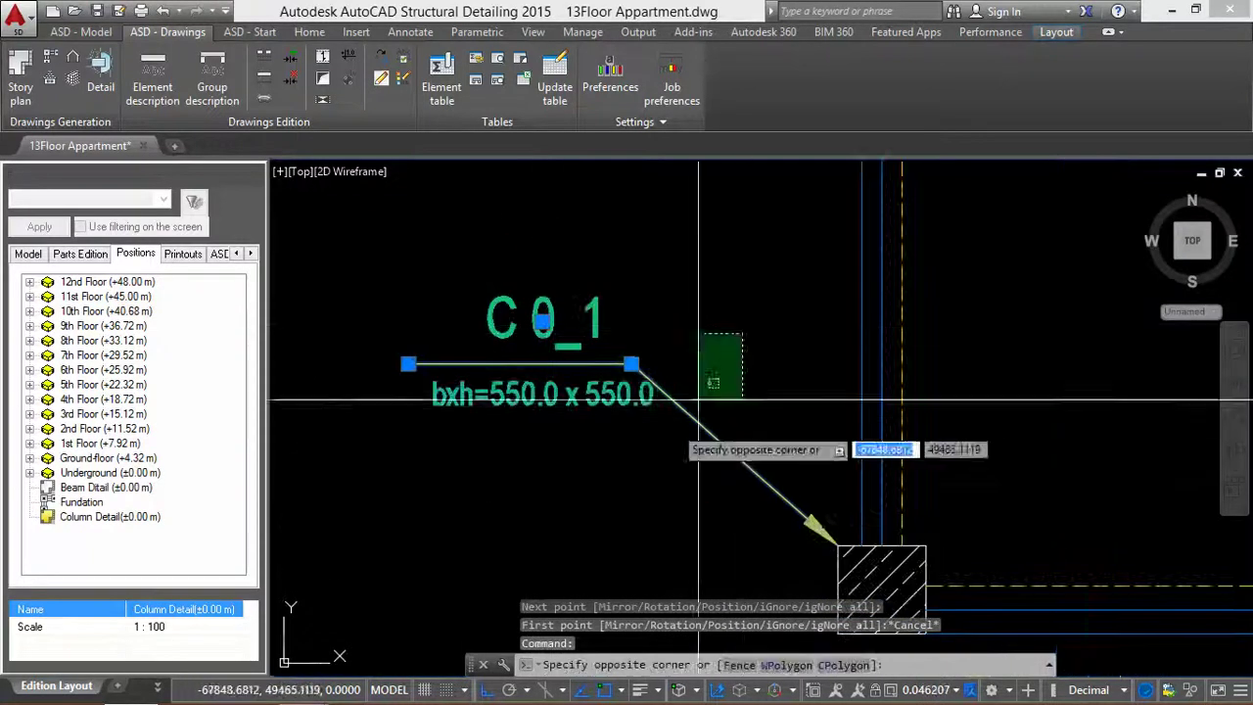
left_click(698, 399)
scroll(617, 392, "down", 4)
key("Escape")
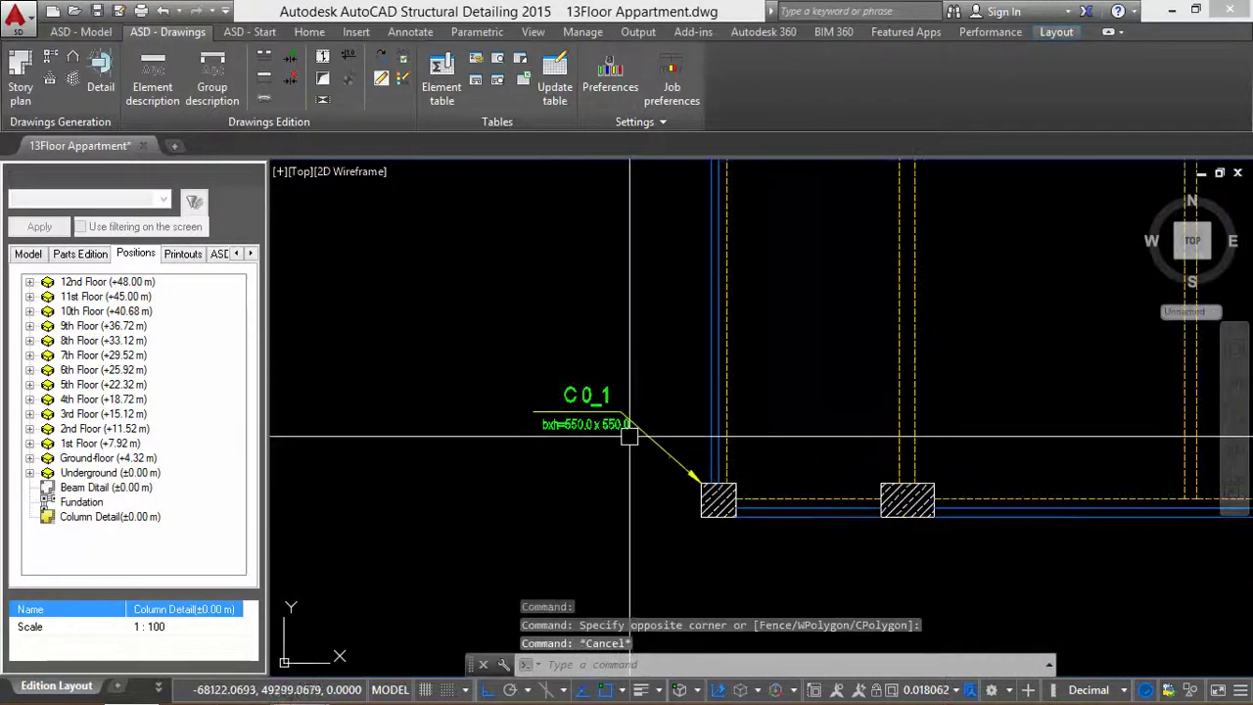
left_click(630, 435)
key("Escape")
left_click(617, 431)
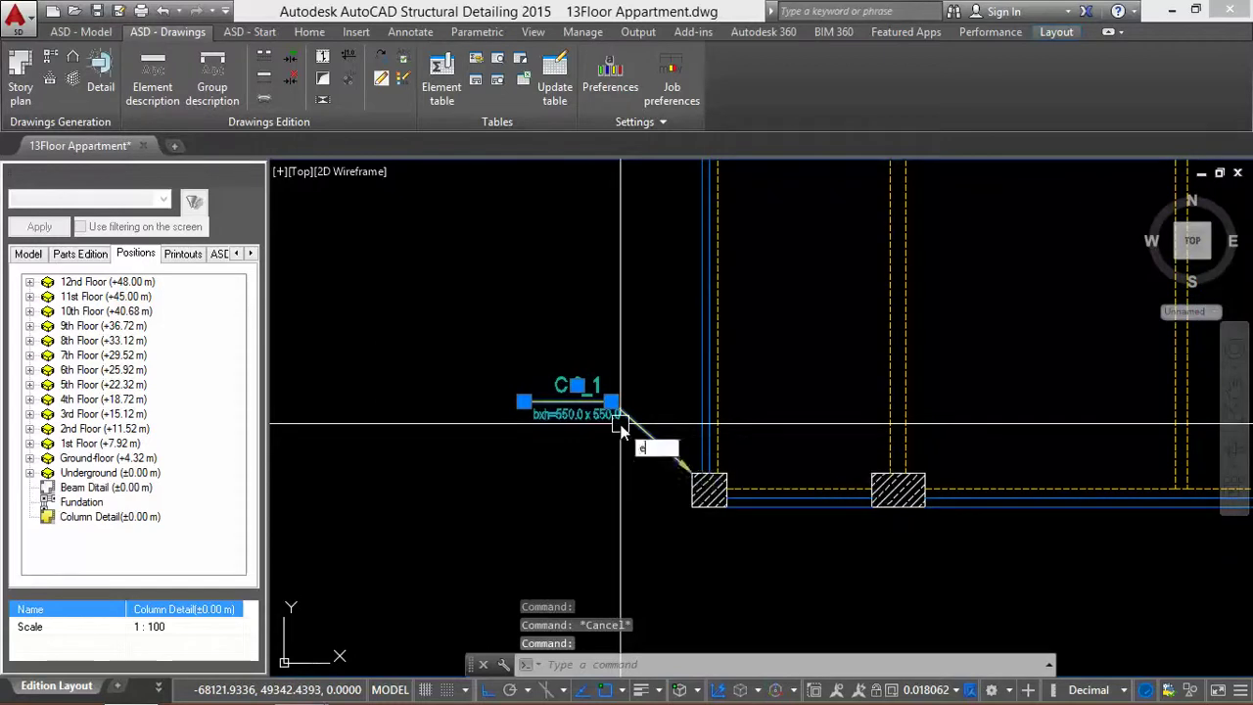
type("e")
key("Return")
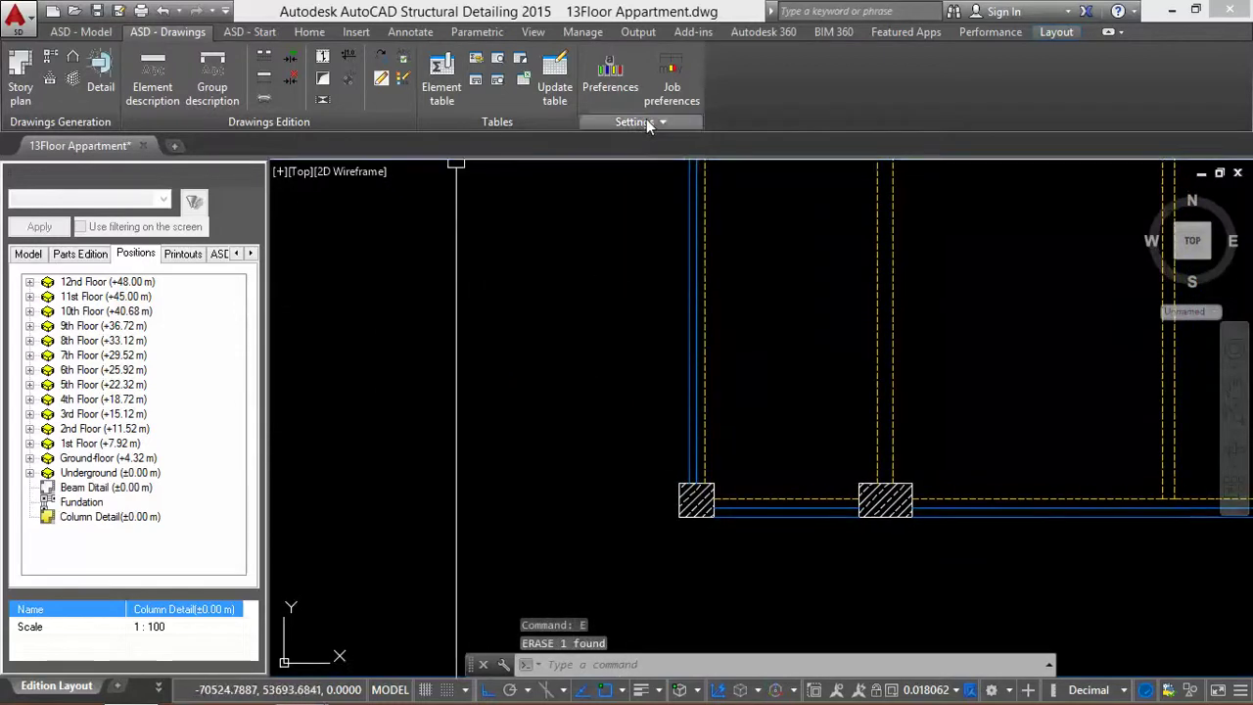
- Open Element description styles and modify the default description style
left_click(644, 124)
left_click(611, 147)
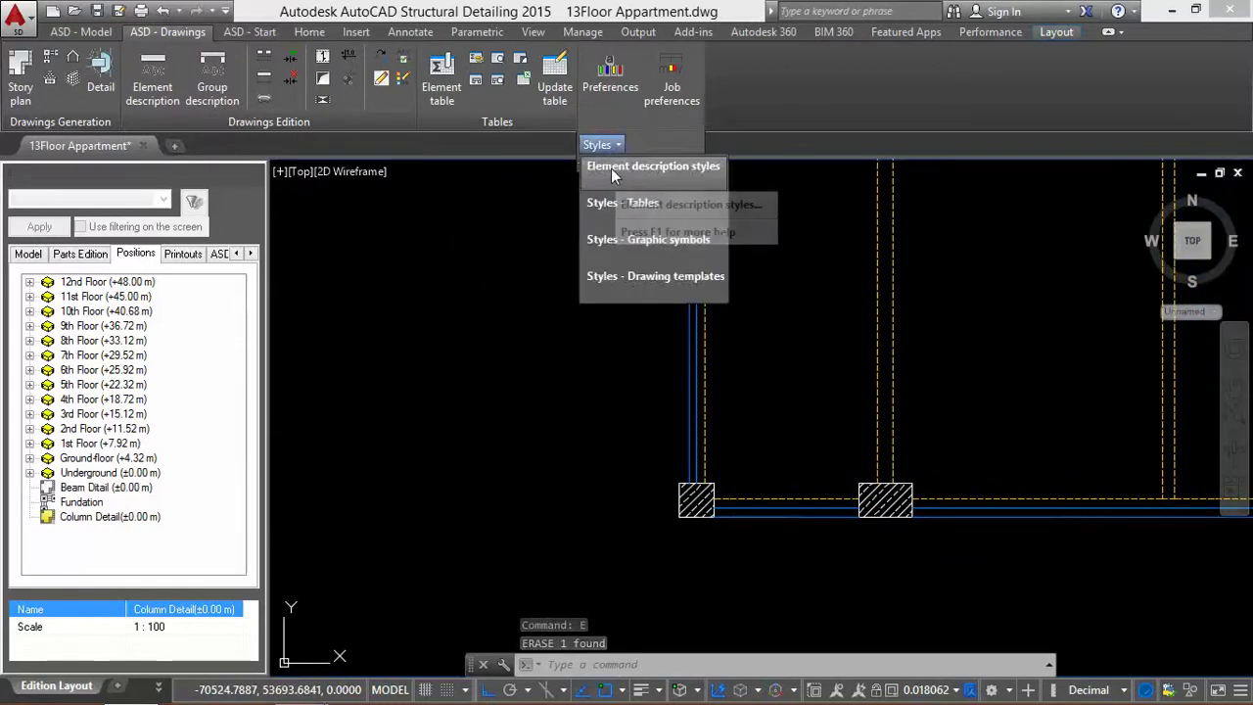
left_click(614, 173)
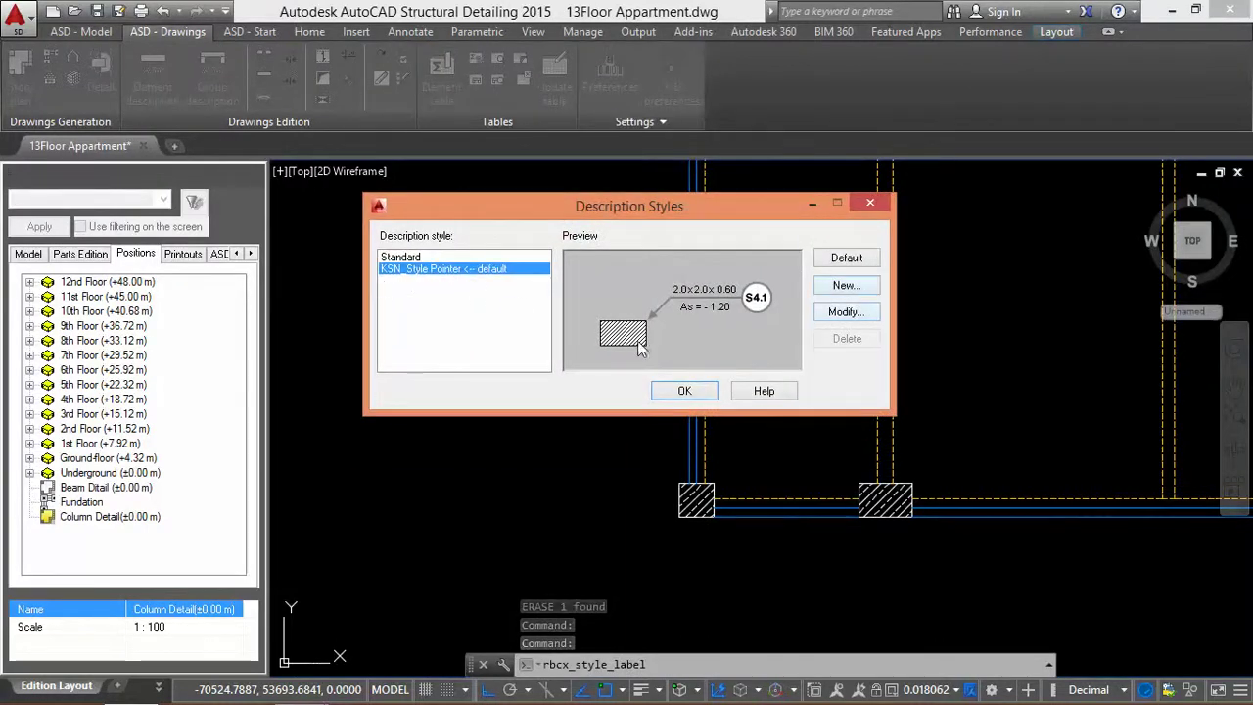
left_click(843, 312)
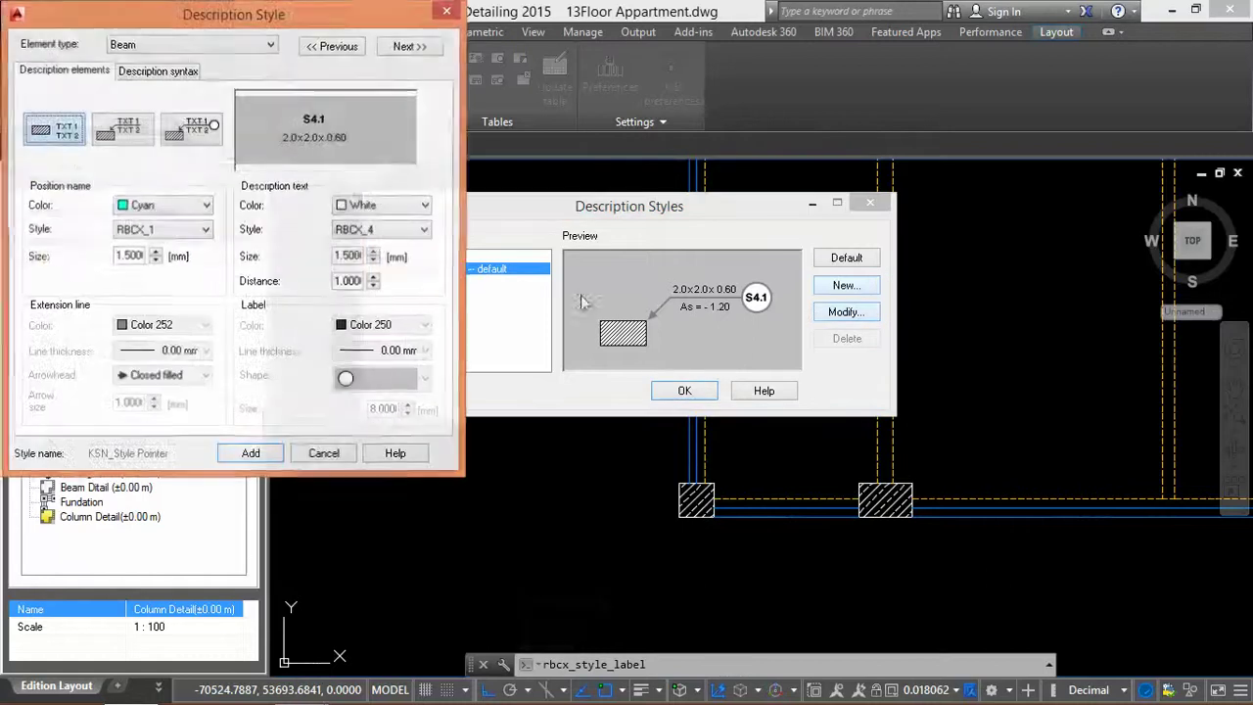
mouse_move(269, 11)
left_mouse_down()
mouse_move(533, 157)
mouse_move(660, 171)
left_mouse_up()
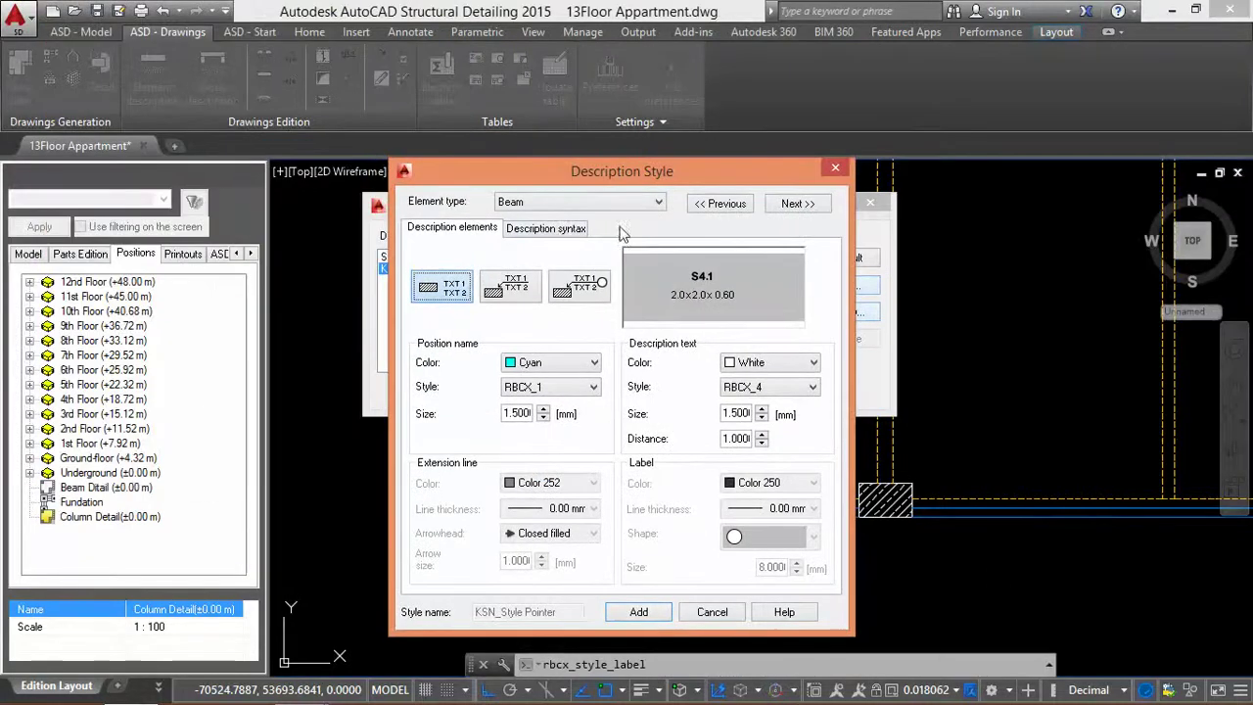
- For Column elements, make the position name cyan RomanS at size 1.5
left_click(546, 202)
left_click(543, 230)
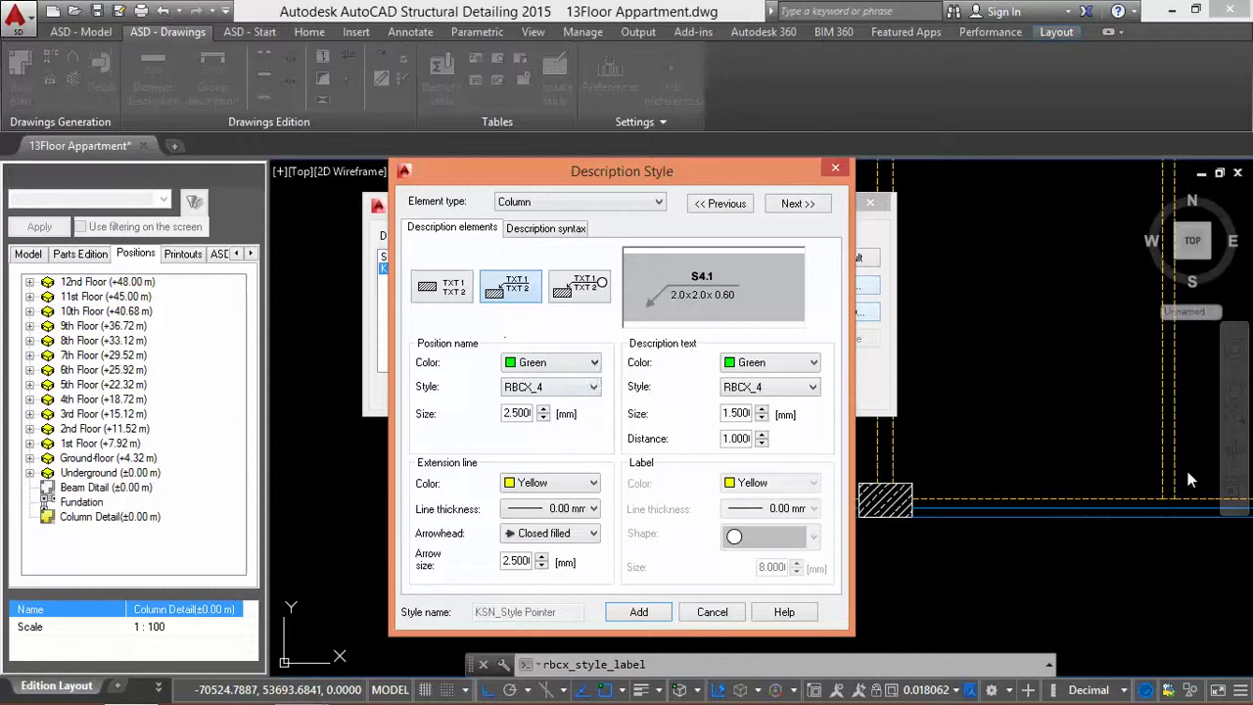
left_click(546, 367)
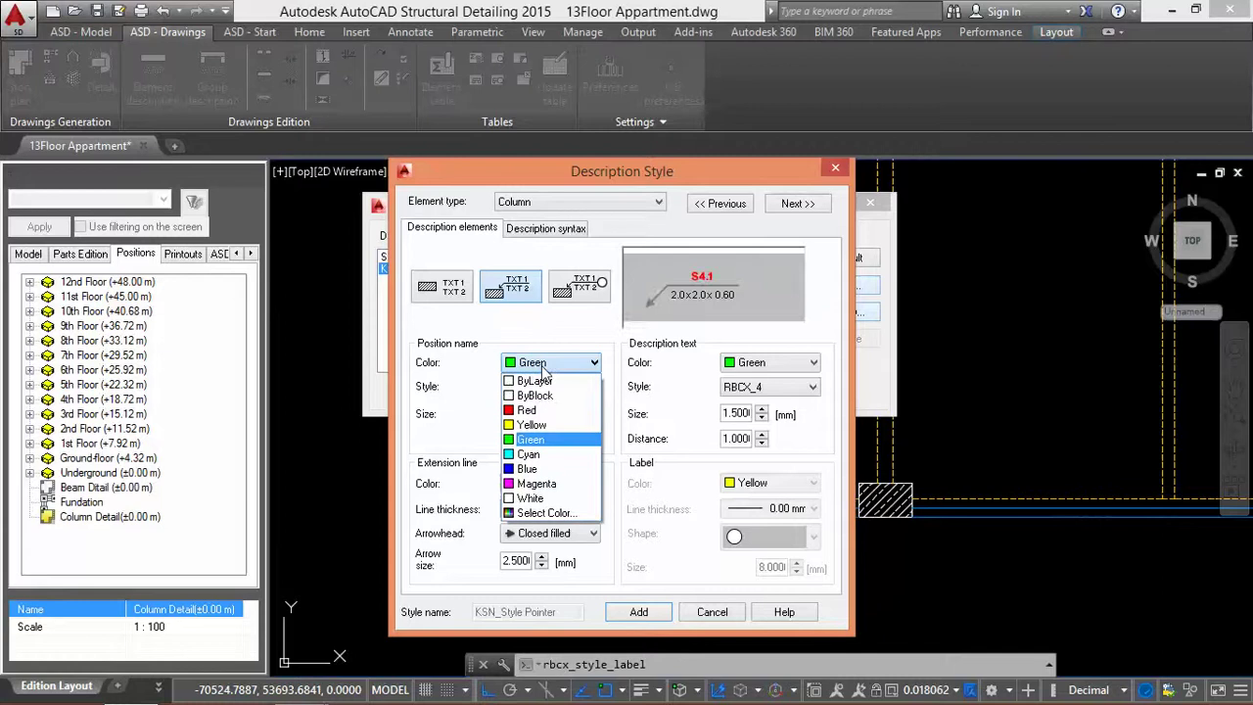
left_click(542, 456)
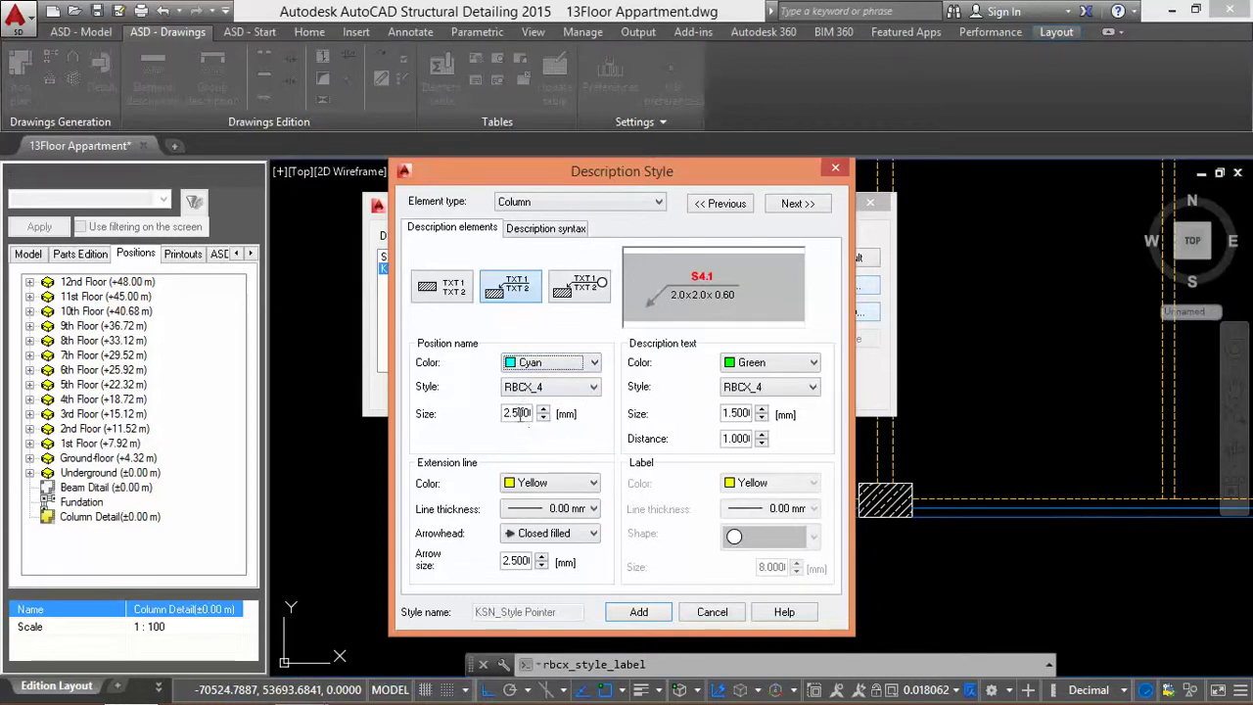
double_click(506, 413)
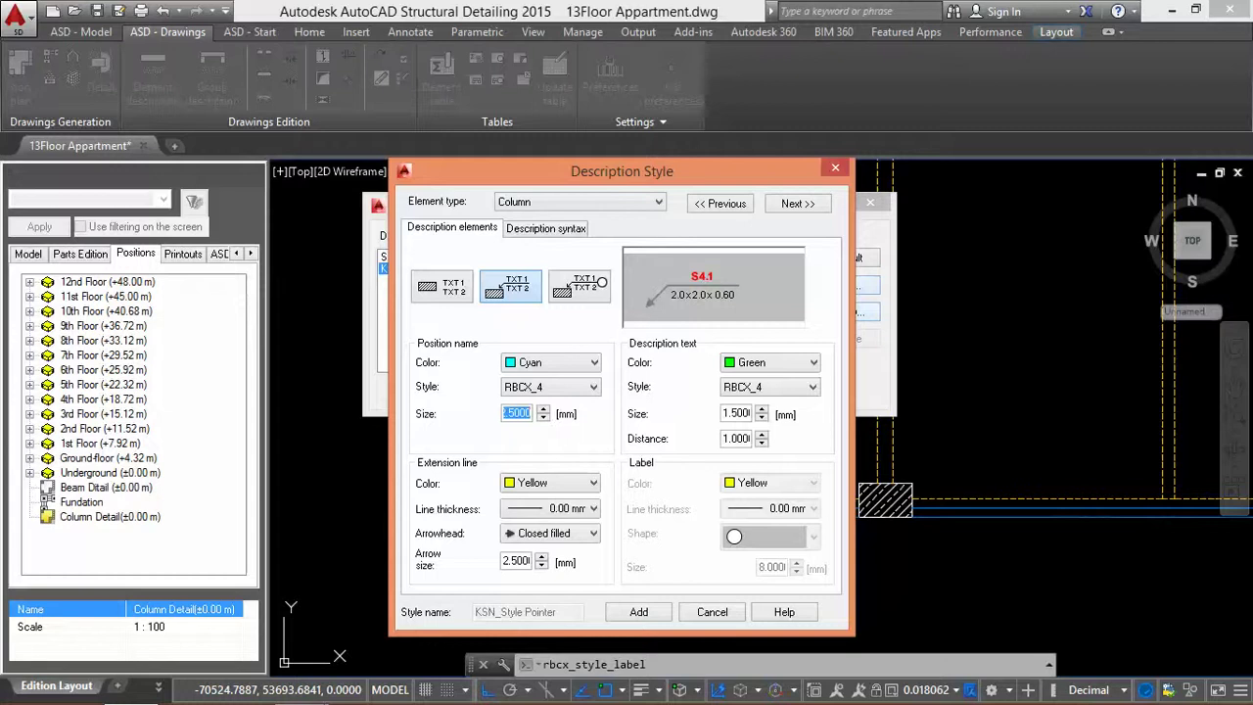
type("1.5")
left_click(515, 390)
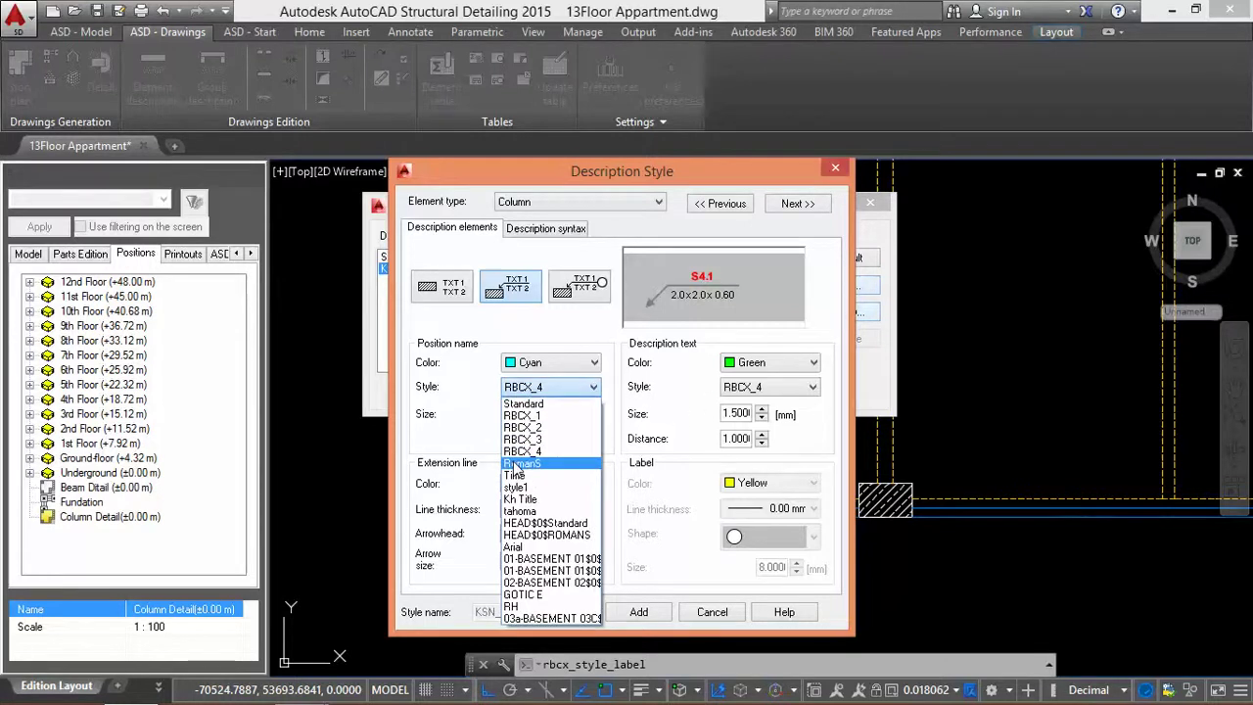
left_click(516, 464)
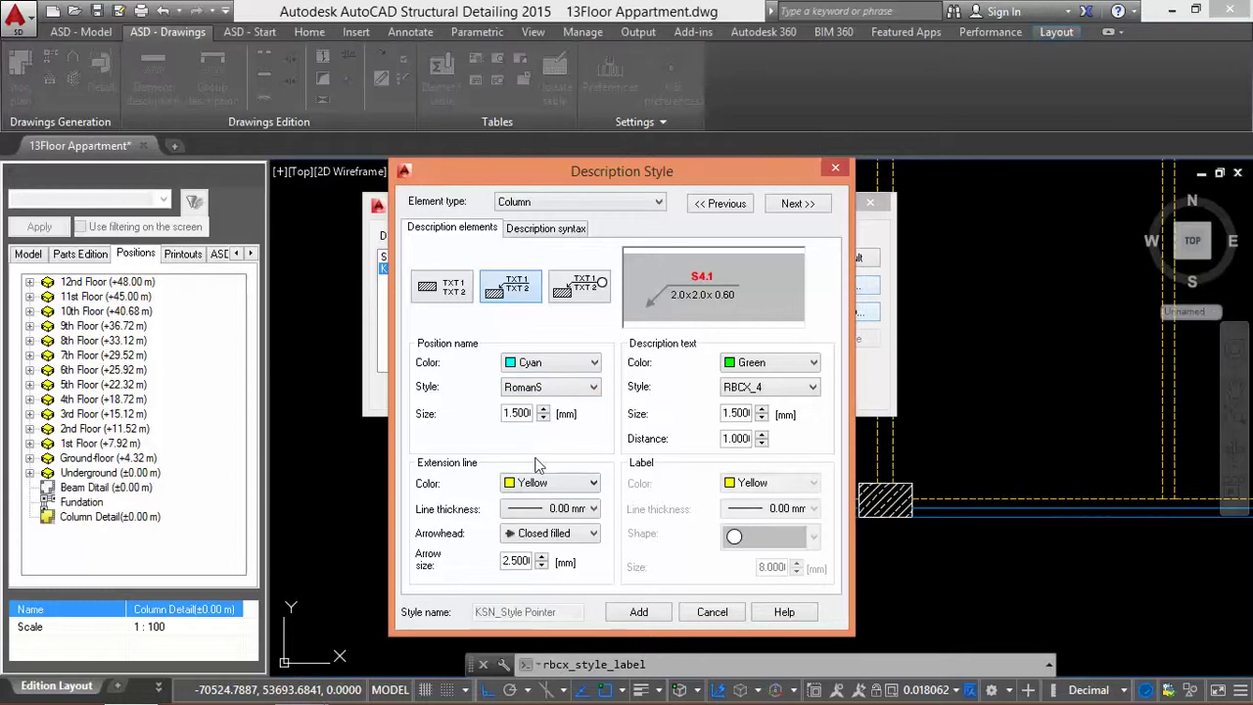
- Set the extension line to Color 252 with arrow size 2.0
left_click(537, 485)
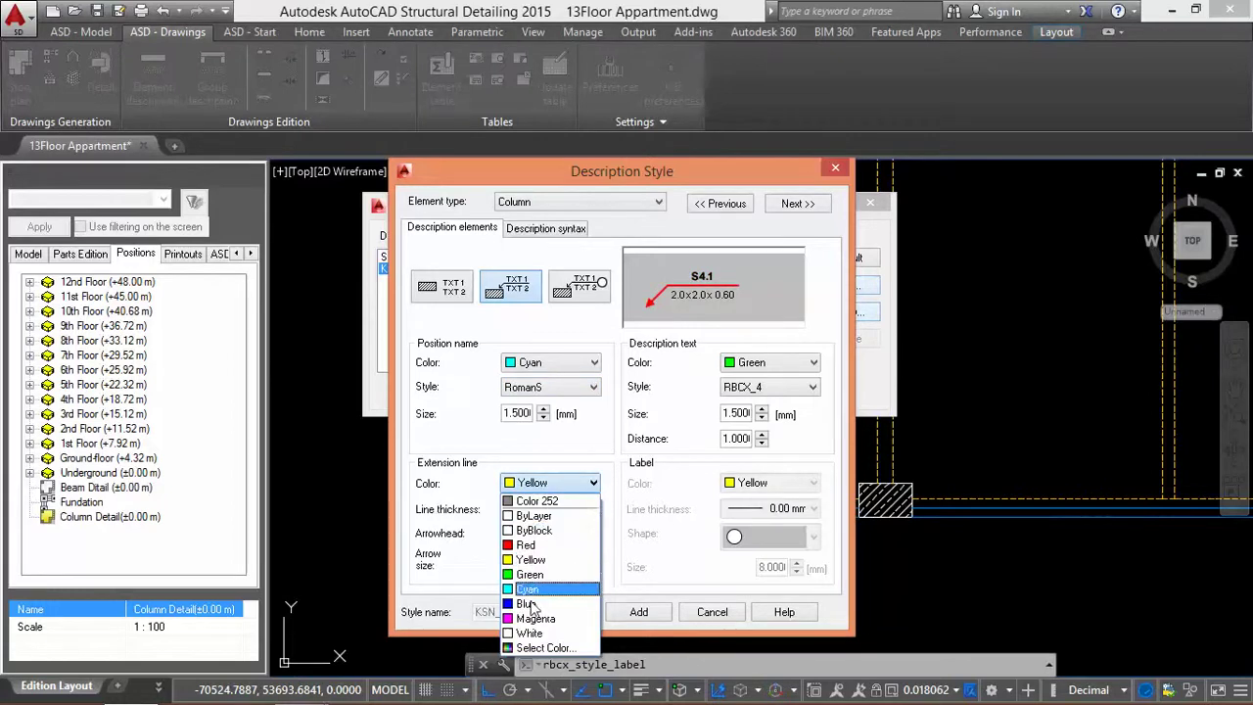
left_click(534, 501)
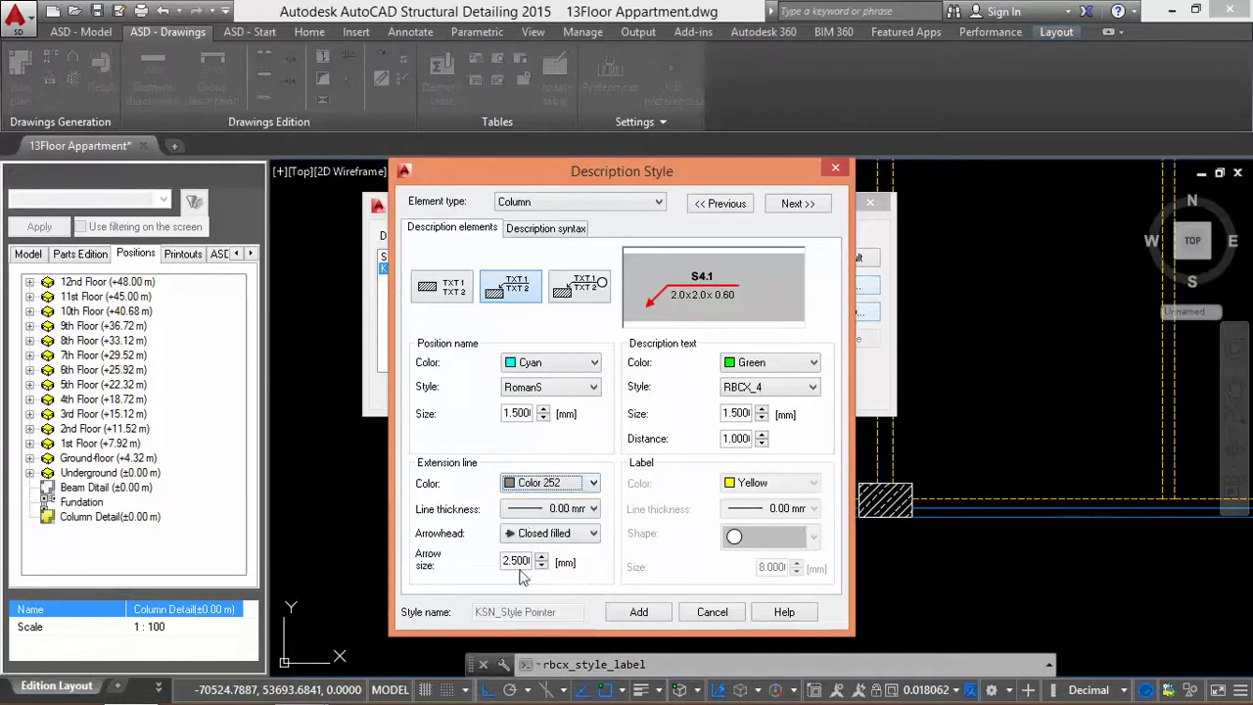
double_click(511, 566)
left_click(507, 566)
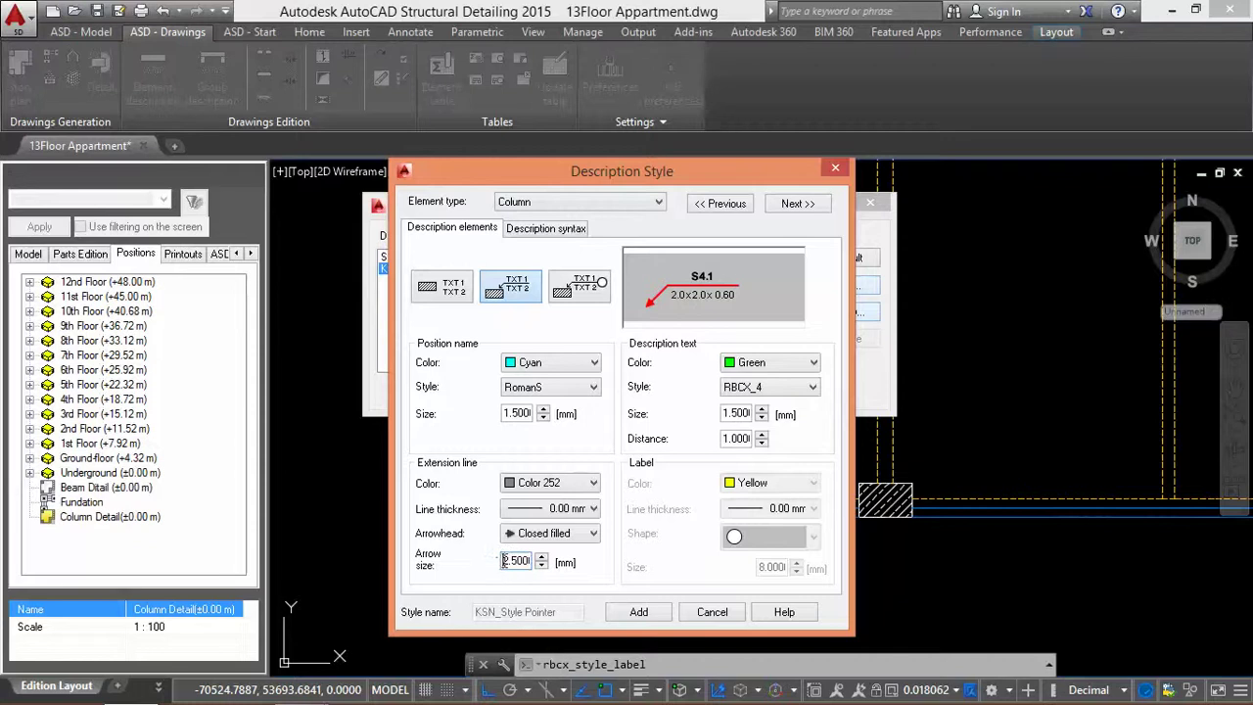
left_click_drag(504, 561, 577, 570)
type("2")
- Make the description text White
left_click(749, 365)
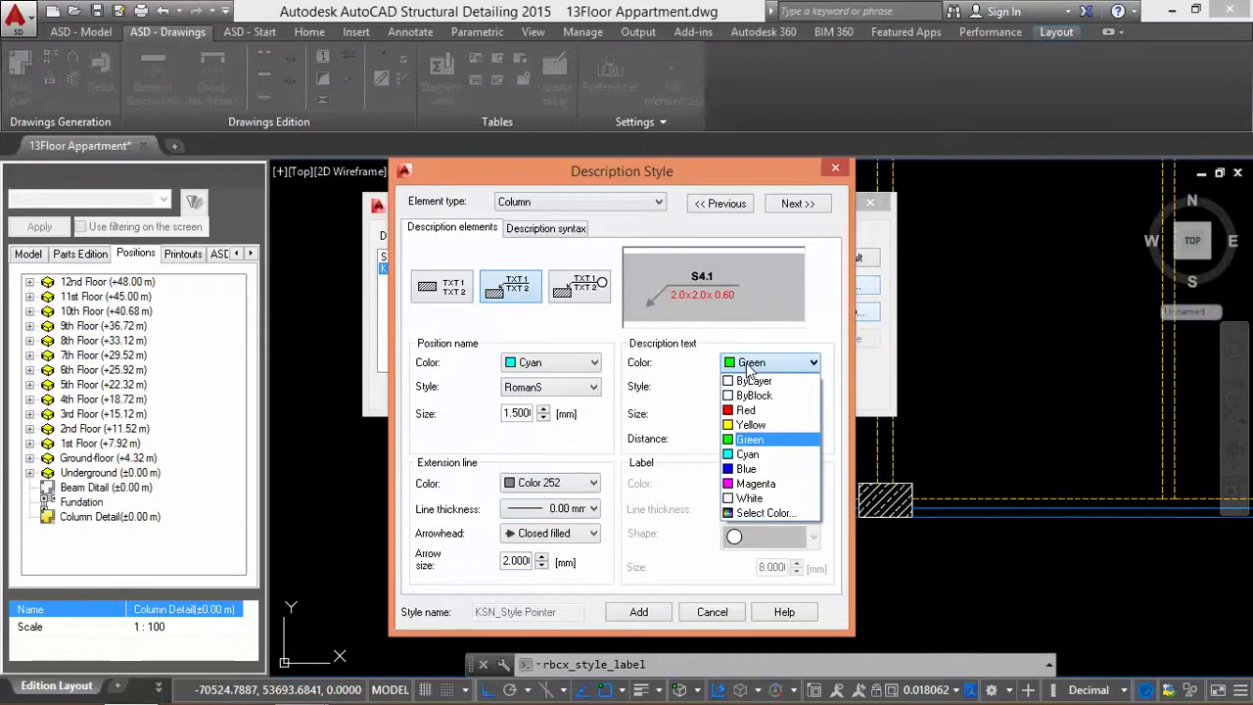
left_click(751, 498)
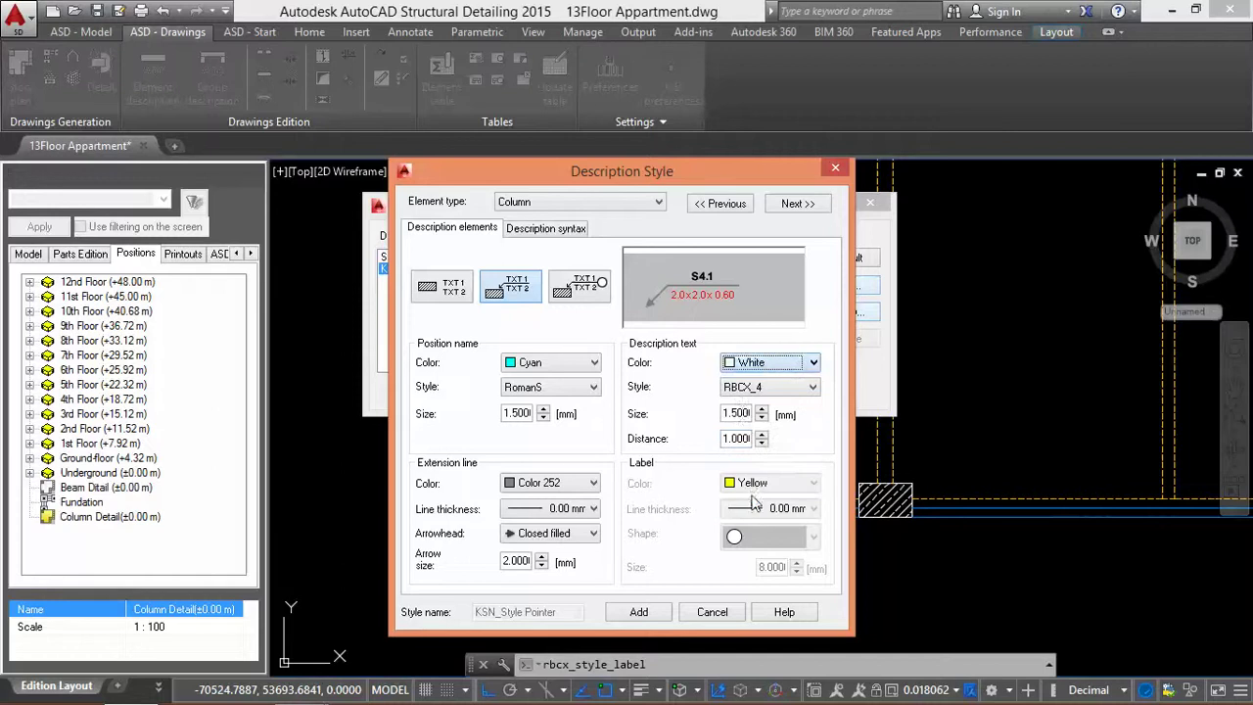
left_click(728, 412)
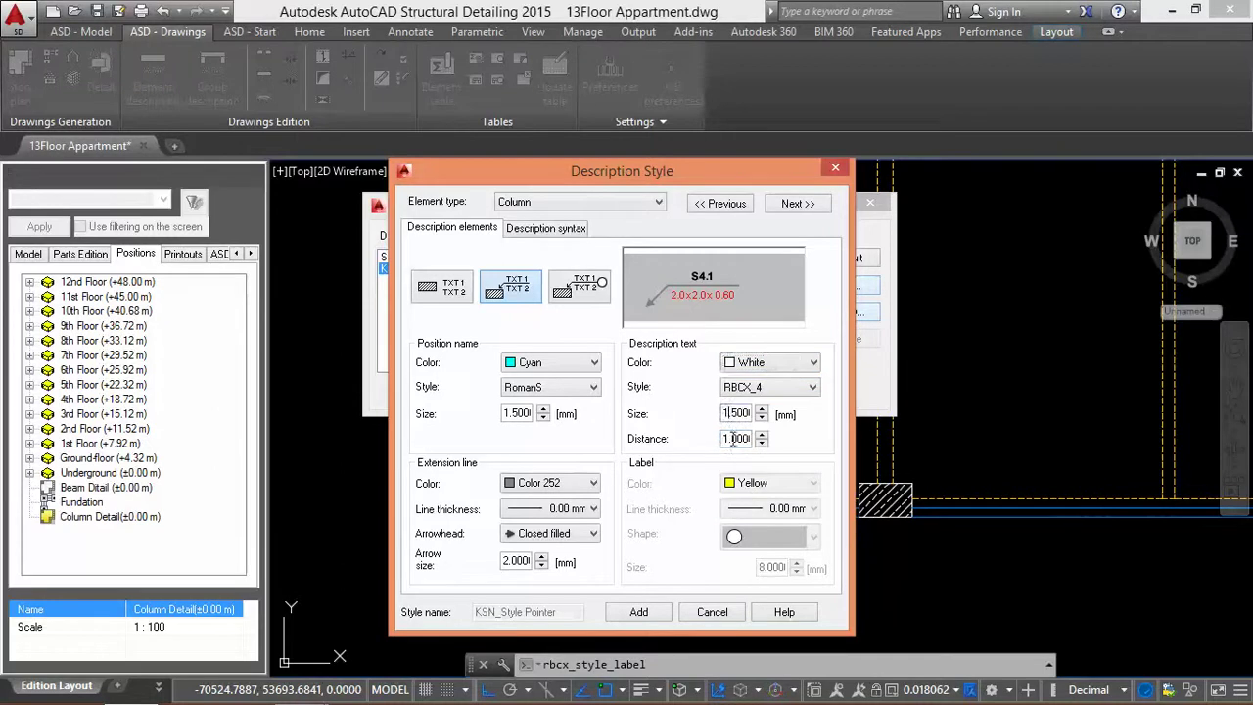
left_click(735, 438)
- Keep Position name checked in Description syntax, review the preview, and Add the KSN_Style Pointer style
left_click(514, 228)
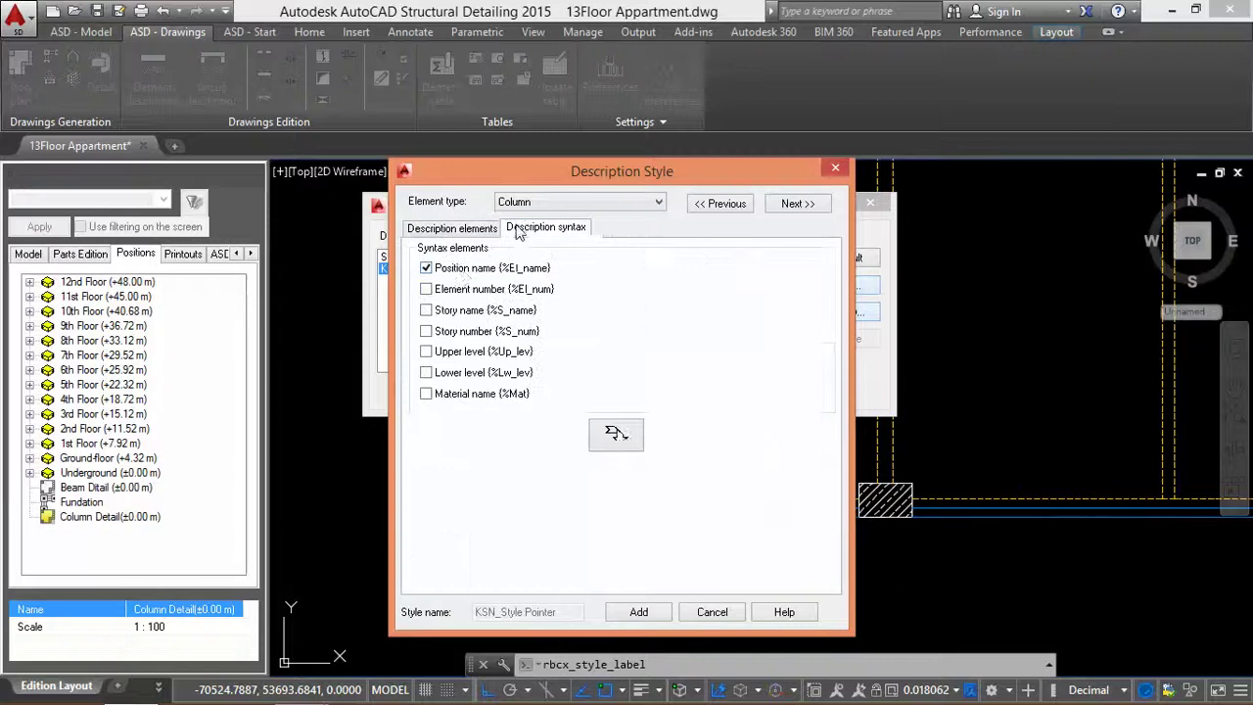
left_click(466, 272)
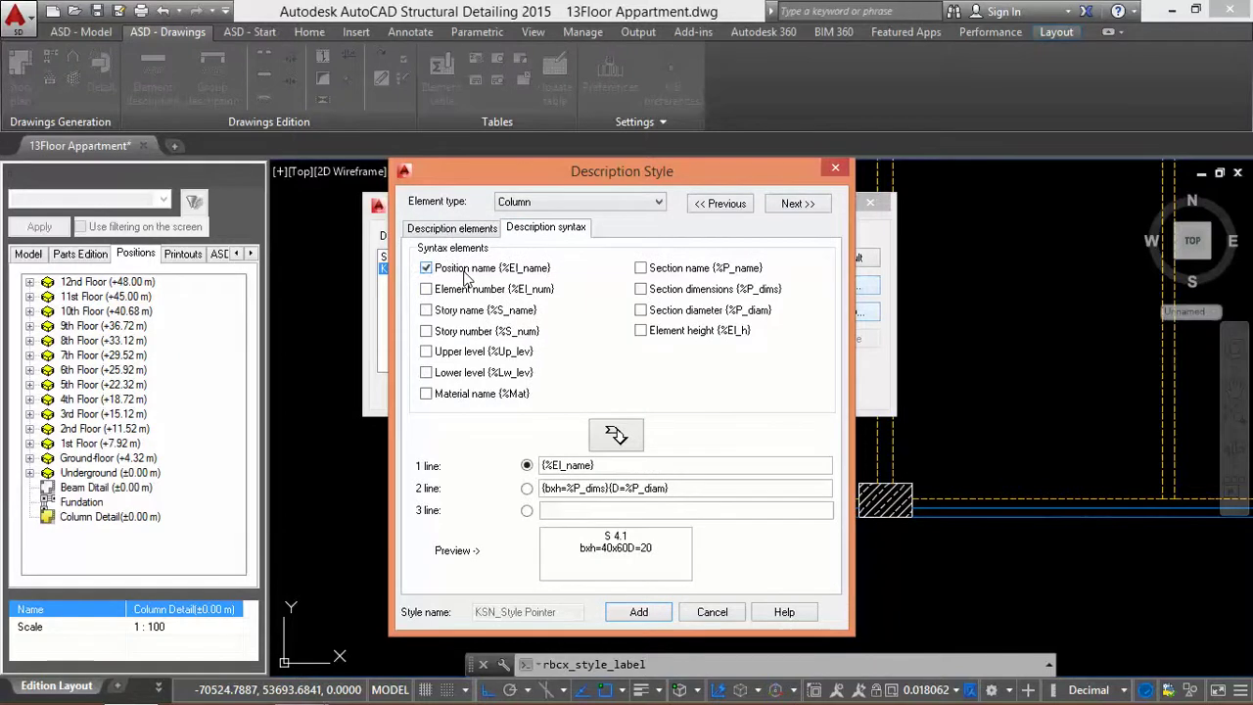
left_click(616, 434)
left_click(664, 563)
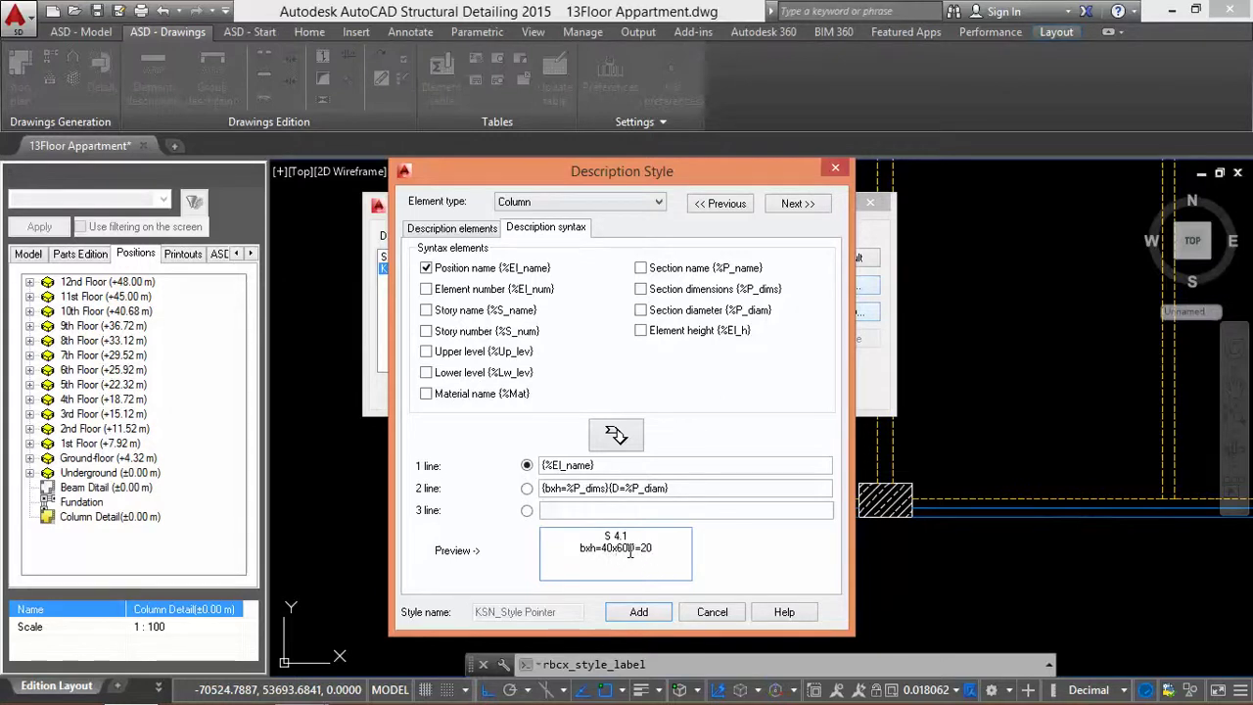
left_click_drag(630, 550, 654, 555)
left_click(646, 565)
left_click(632, 616)
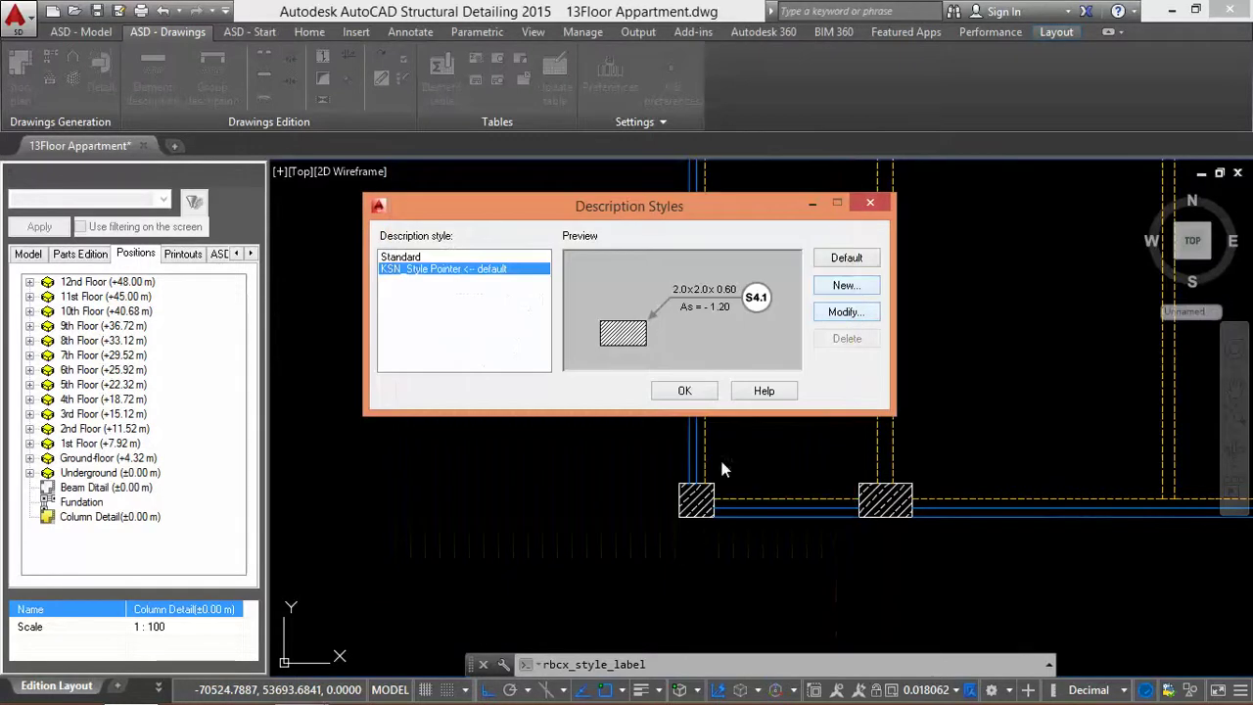
- Accept the description styles and return to the Column Detail plan
left_click(688, 389)
scroll(666, 362, "down", 1)
scroll(631, 362, "down", 2)
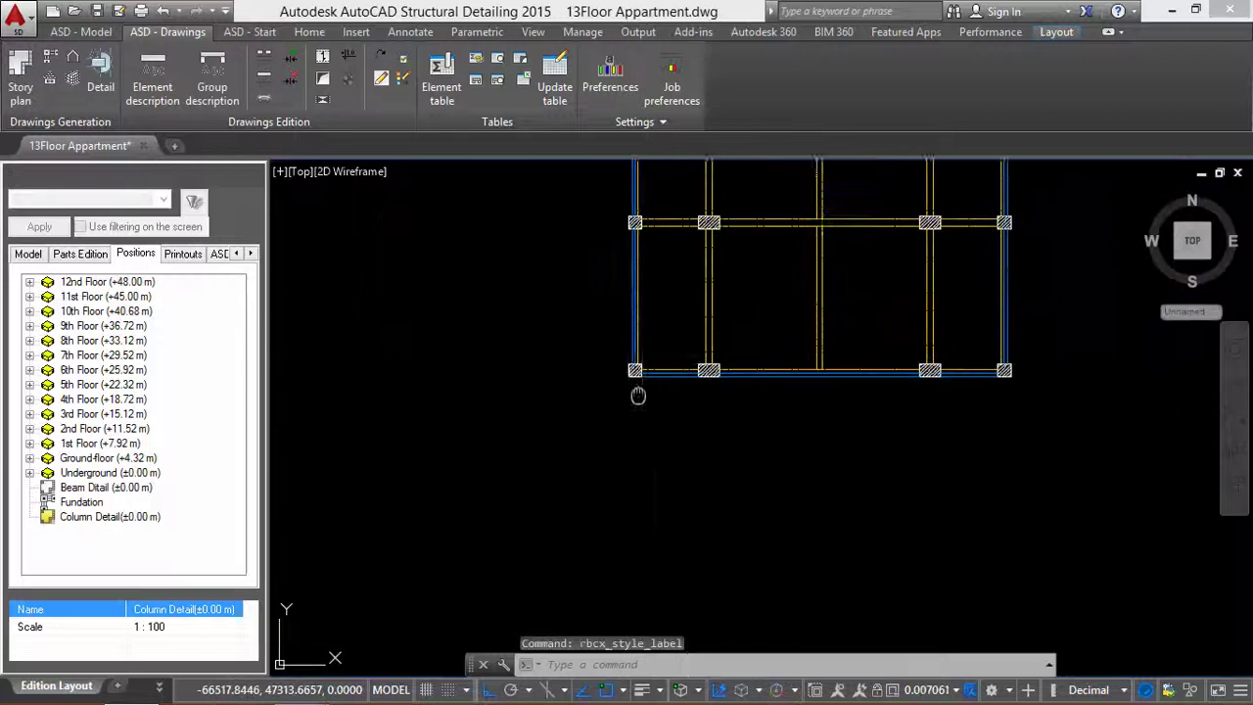
scroll(686, 342, "down", 2)
scroll(705, 343, "up", 3)
scroll(671, 297, "up", 1)
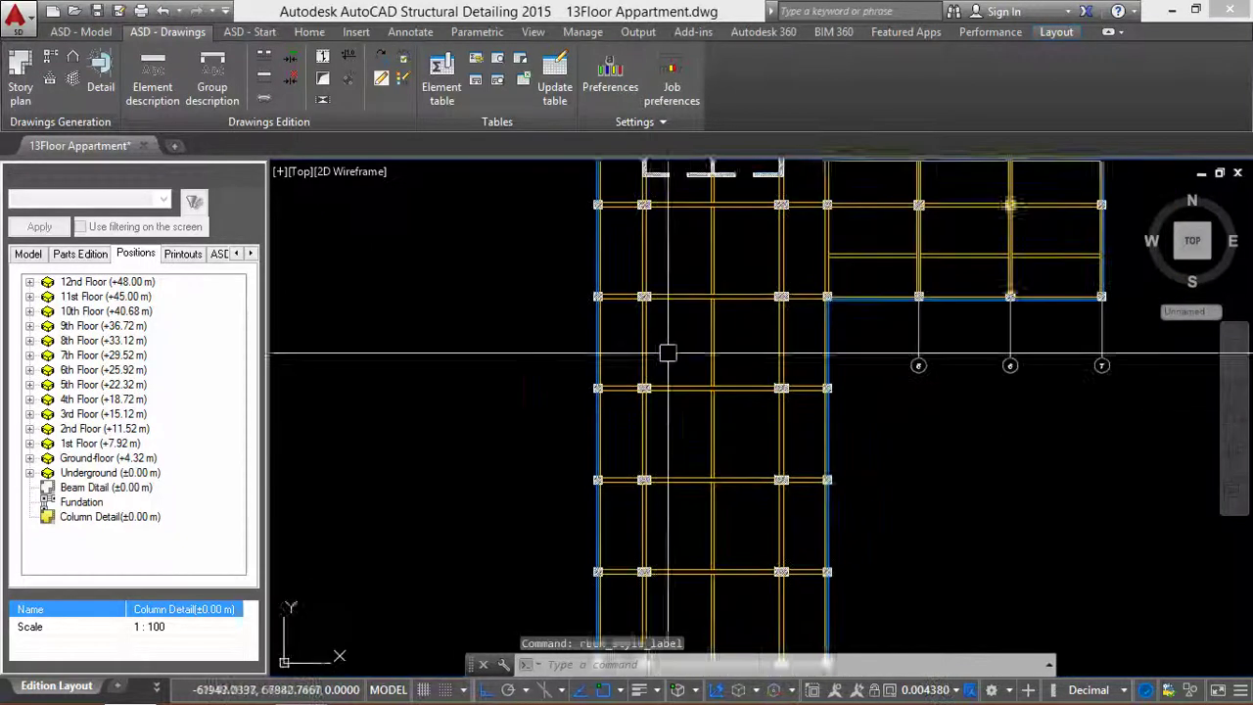
scroll(665, 350, "up", 2)
scroll(659, 456, "up", 1)
scroll(568, 512, "up", 1)
scroll(549, 489, "up", 2)
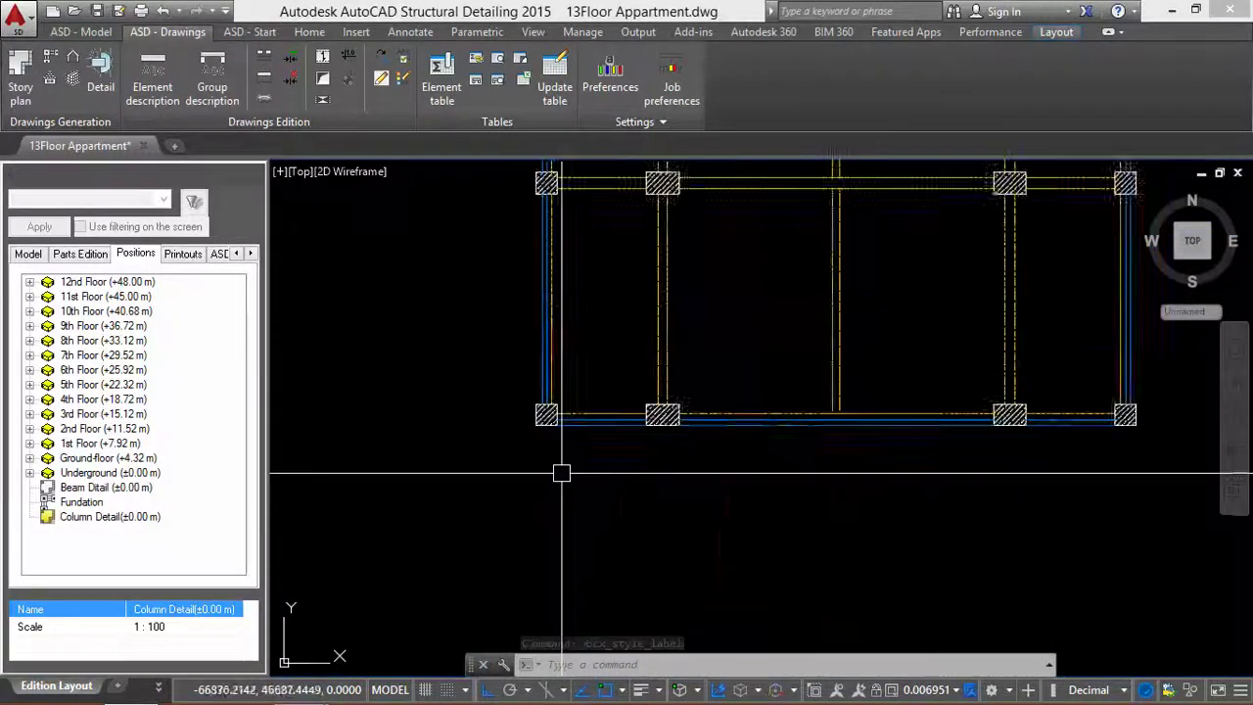
scroll(563, 455, "up", 2)
- Start element description labelling with a column-only filter, selecting all 74 columns
left_click(153, 78)
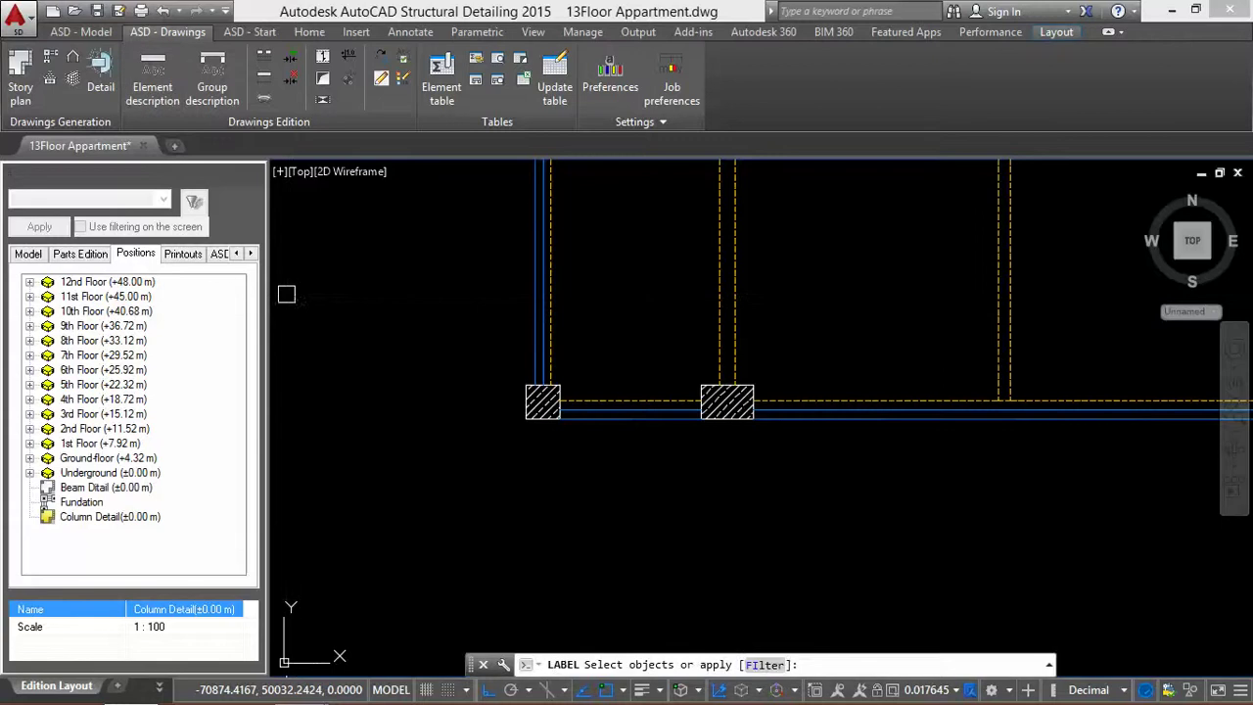
left_click(765, 665)
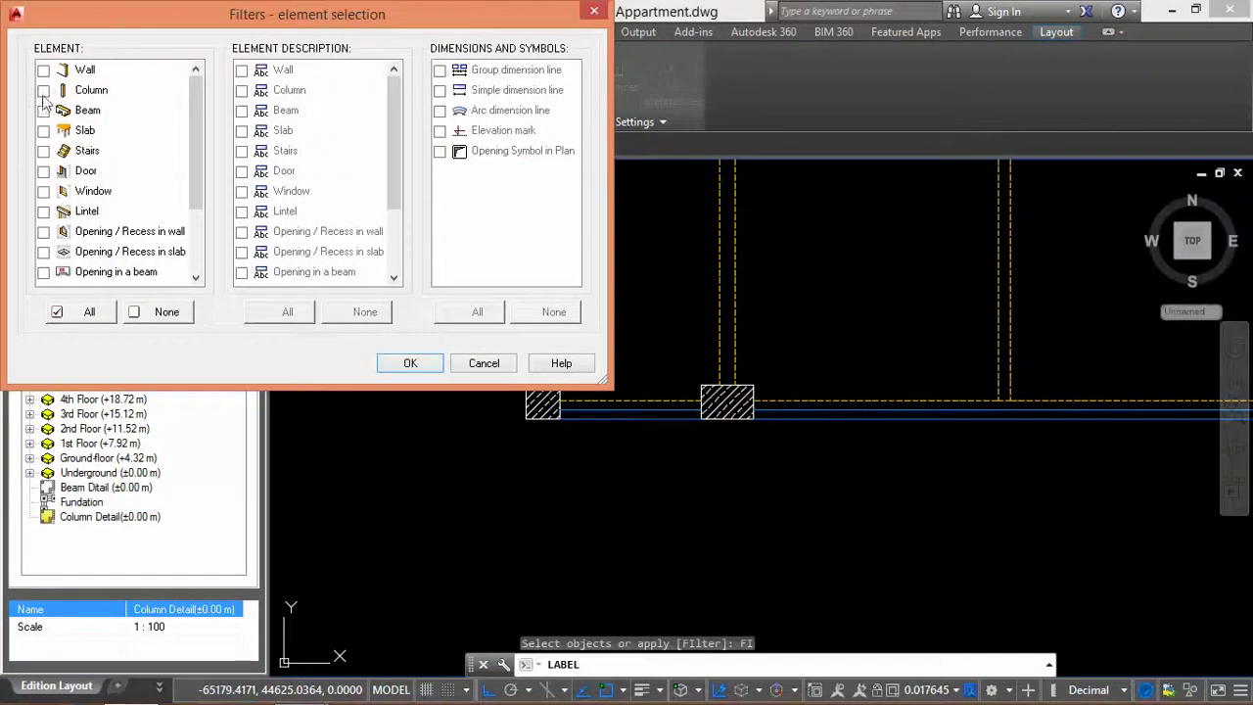
left_click(43, 91)
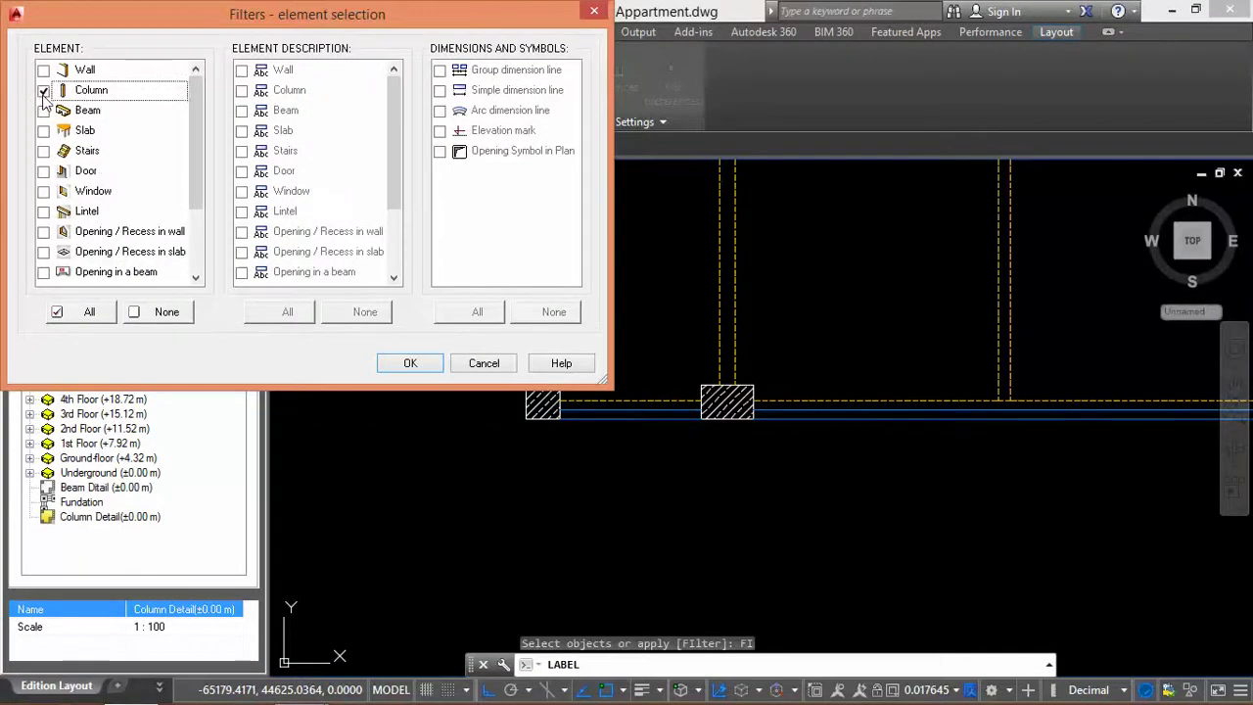
left_click(410, 363)
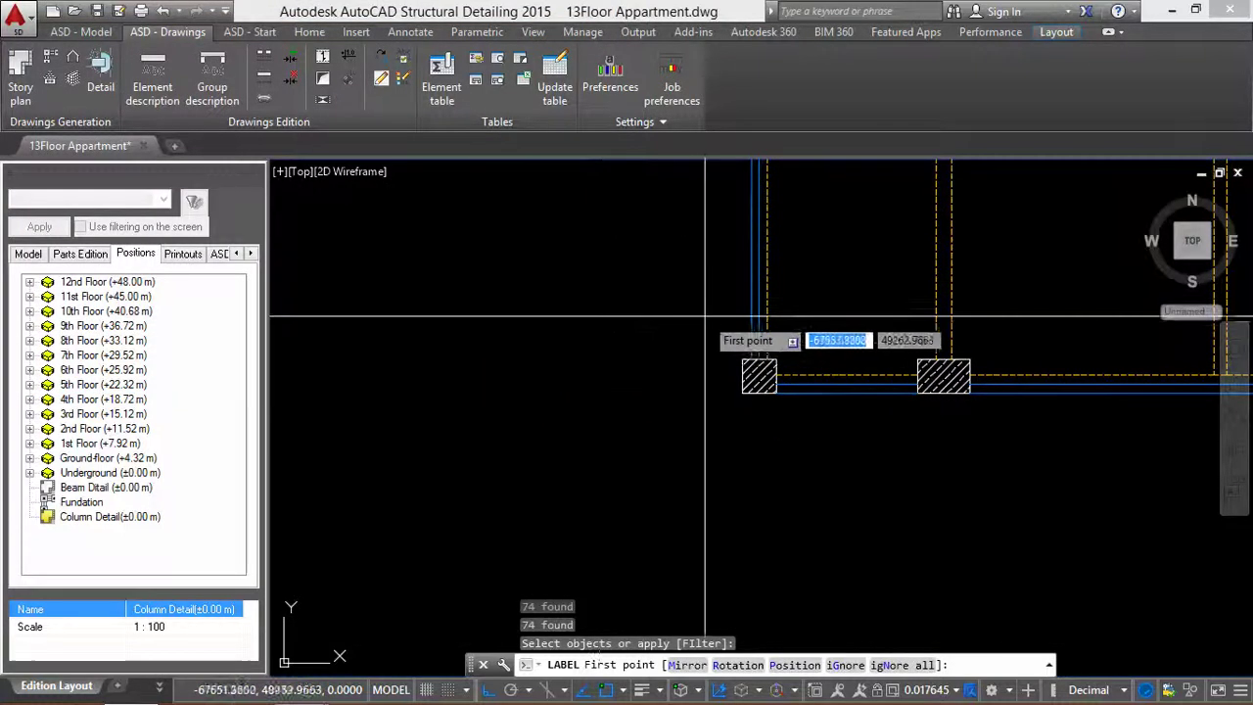
- Place a trial bxh=550.0 x 550.0 label with its leader on a corner column
scroll(710, 316, "up", 3)
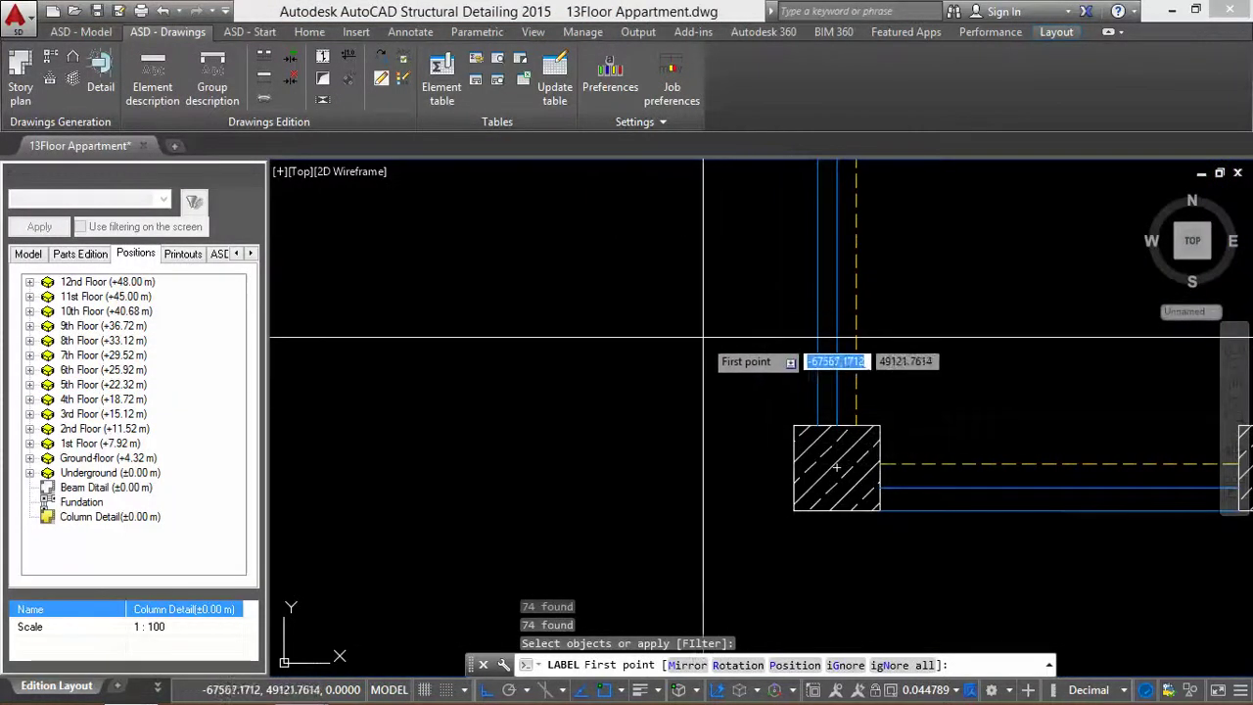
left_click(641, 347)
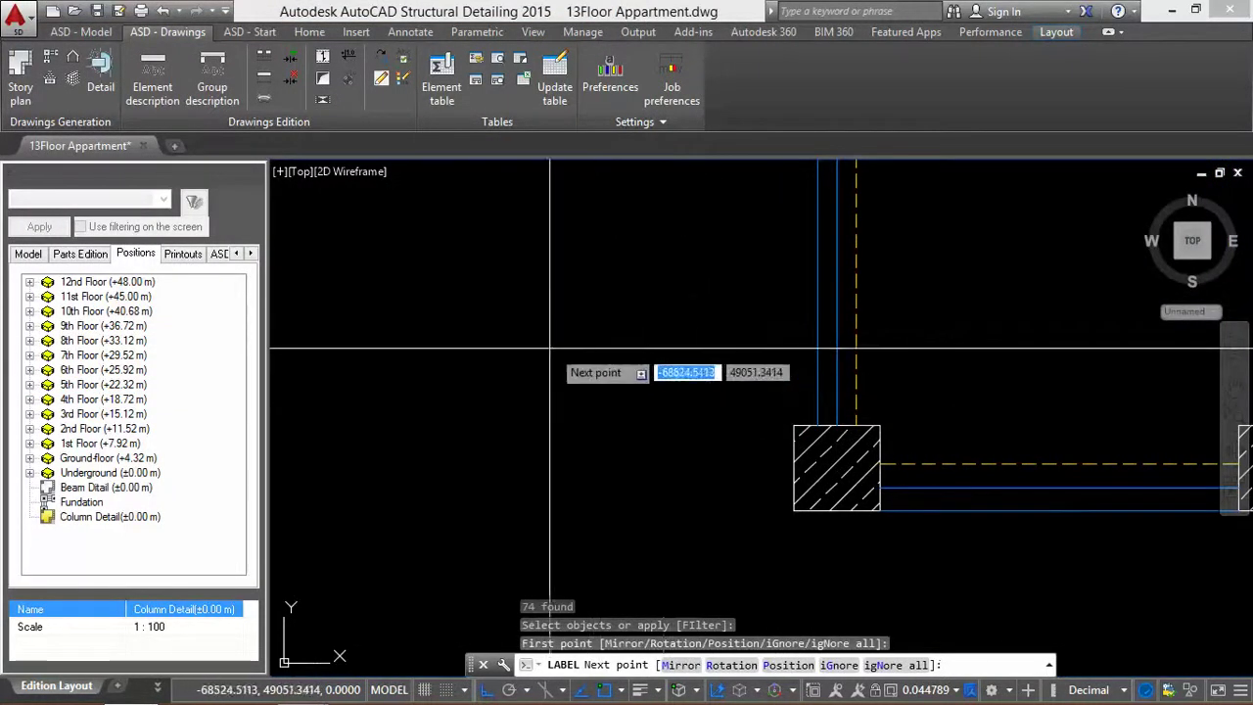
left_click(466, 346)
left_click(466, 347)
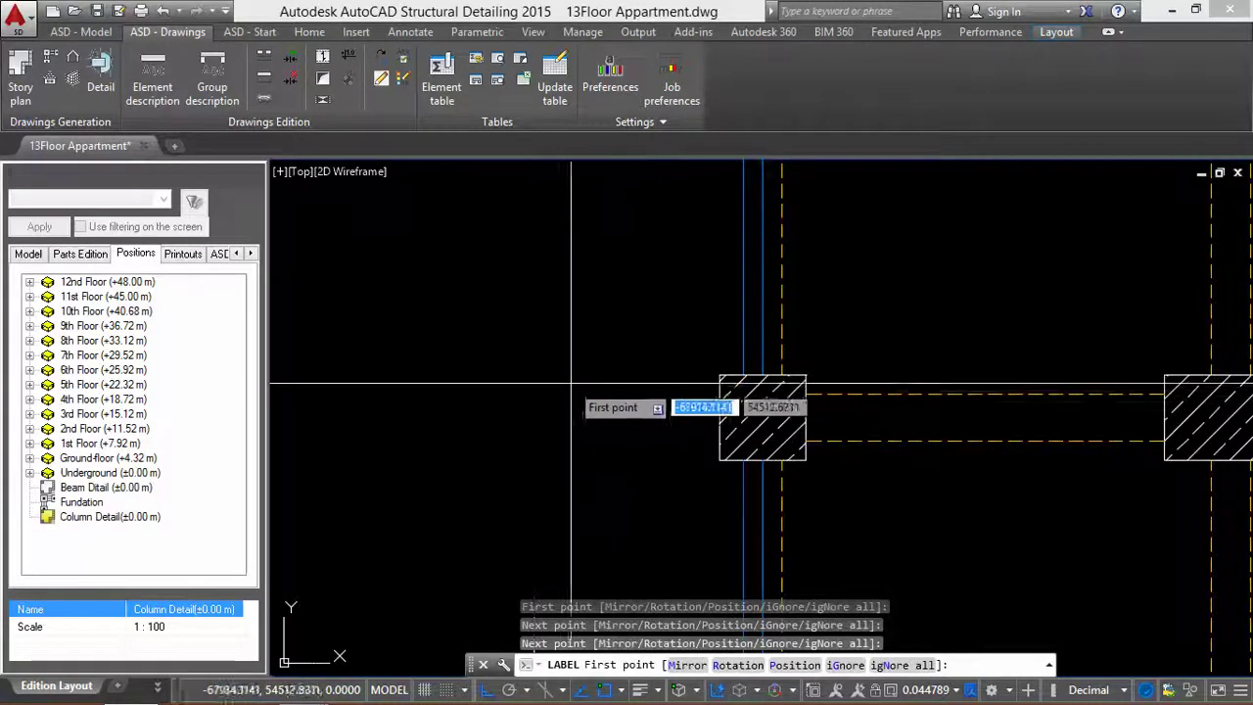
scroll(588, 375, "down", 3)
scroll(587, 375, "up", 4)
scroll(578, 412, "up", 2)
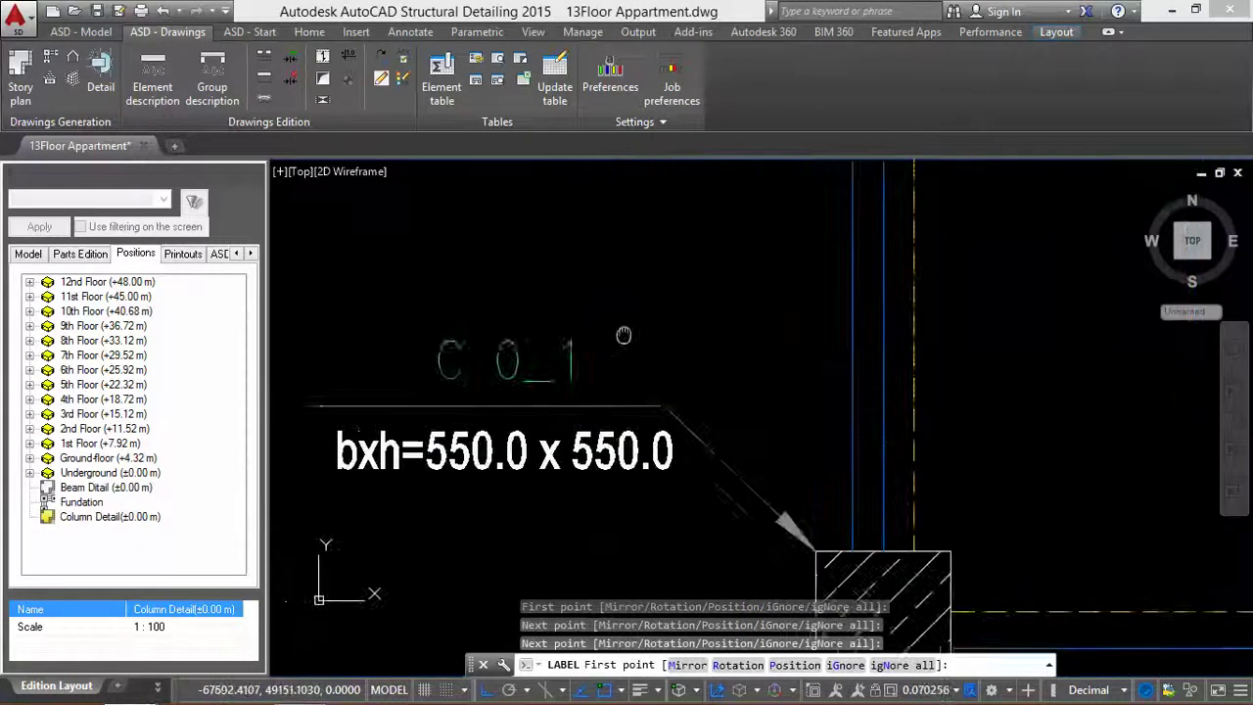
- End labelling and erase the trial C 0_1 column label
key("Escape")
left_click(571, 448)
scroll(571, 448, "down", 3)
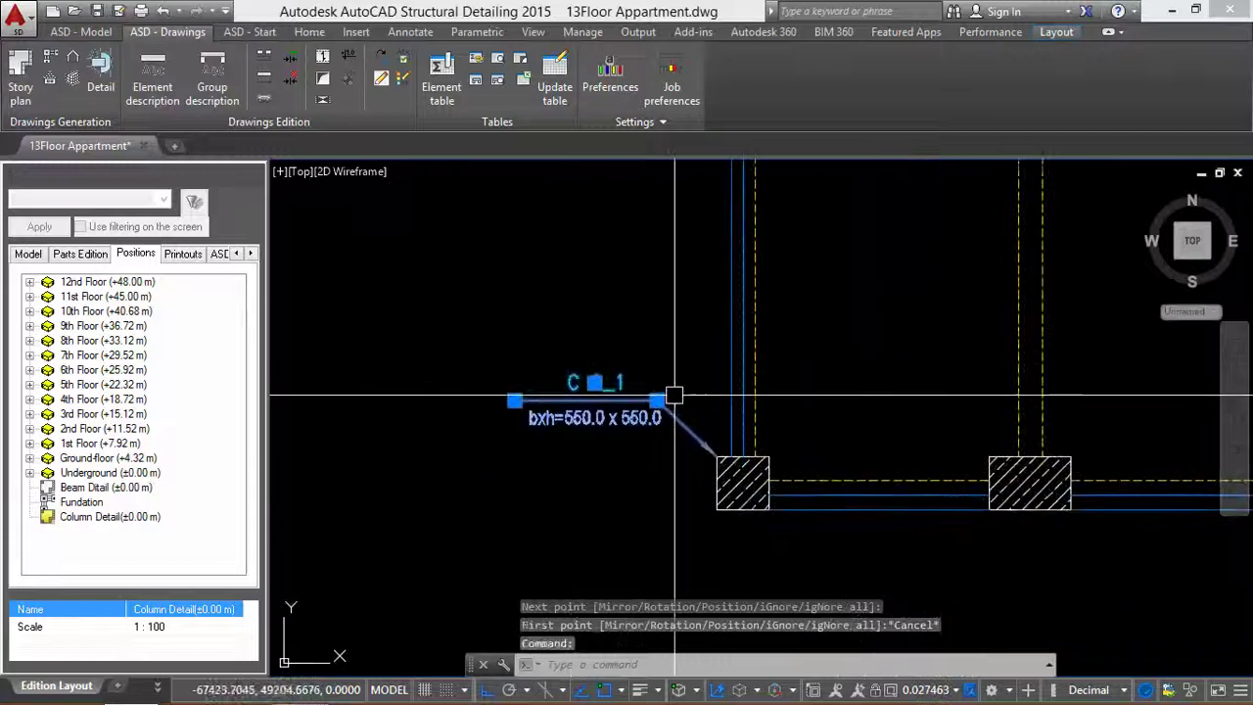
type("e")
key("Return")
middle_click_drag(646, 205, 672, 251)
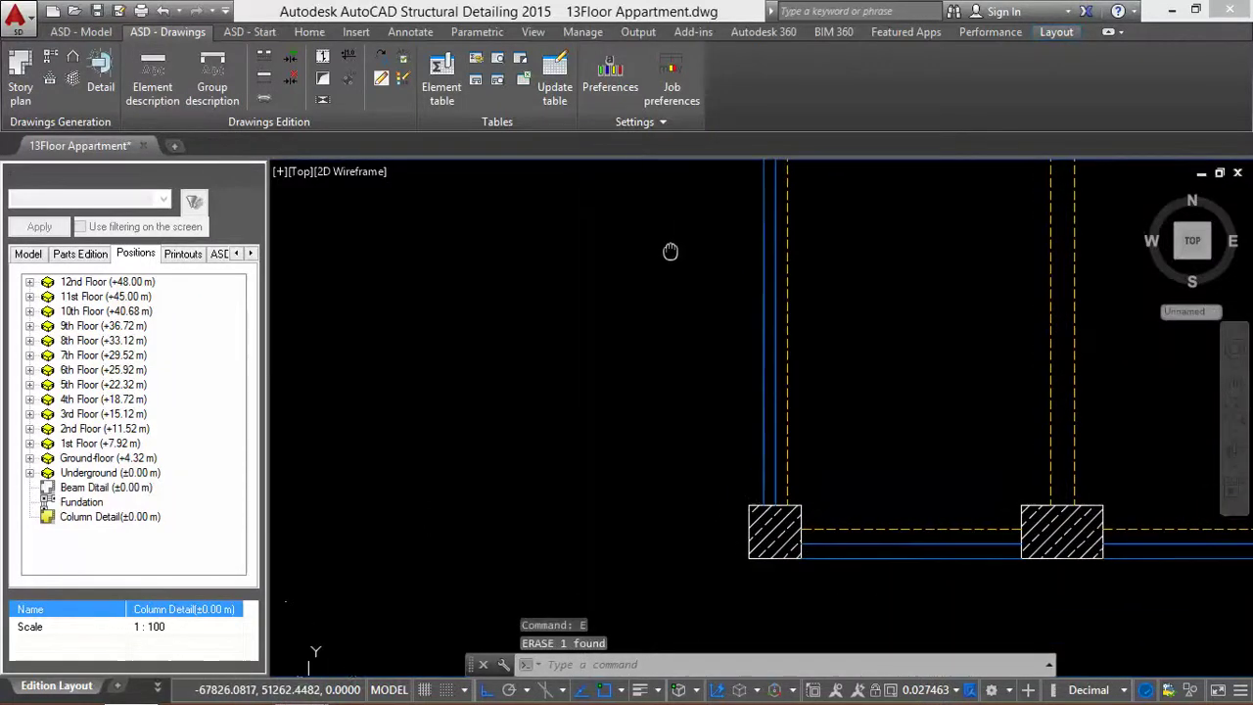
- Open the KSN_Style Pointer element description style for editing
left_click(610, 120)
left_click(606, 144)
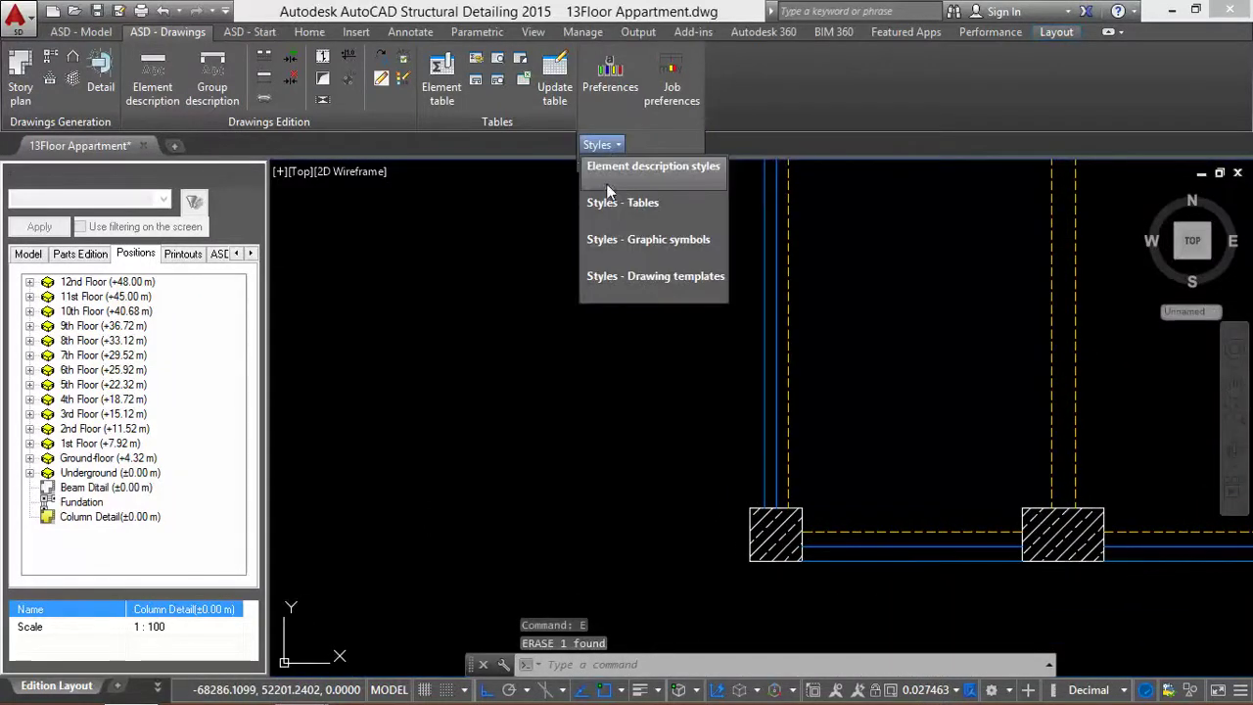
left_click(610, 176)
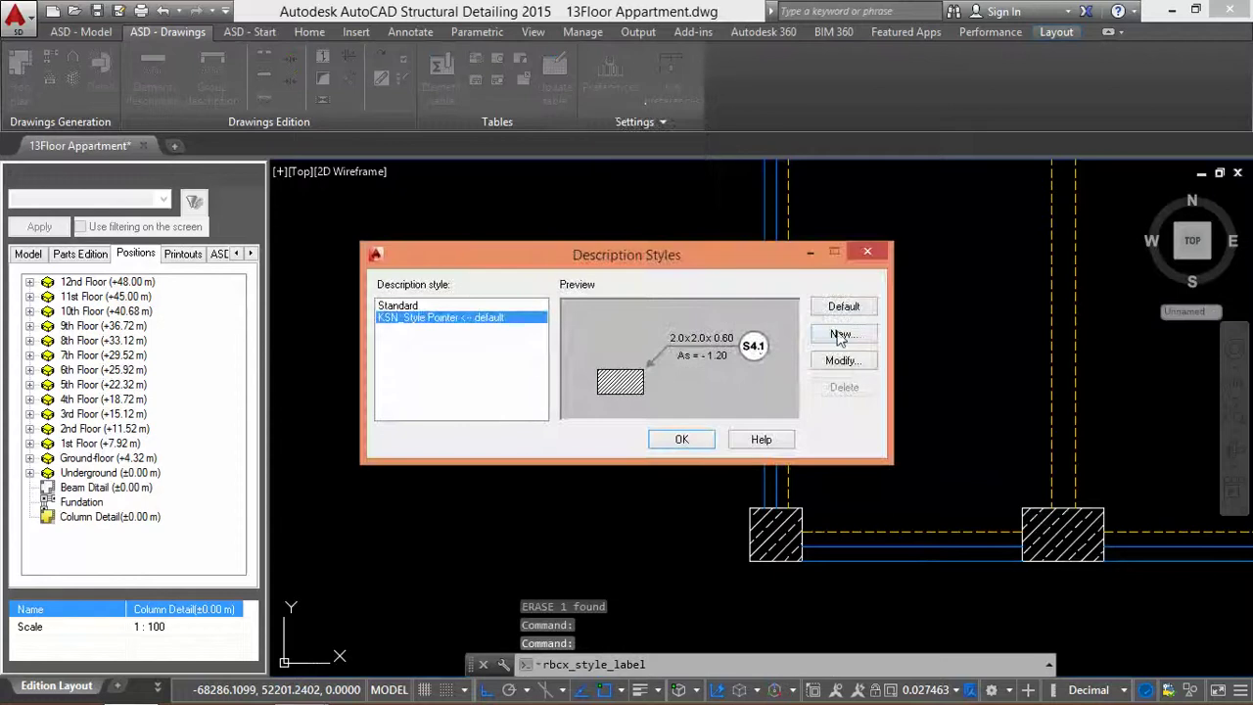
left_click(842, 361)
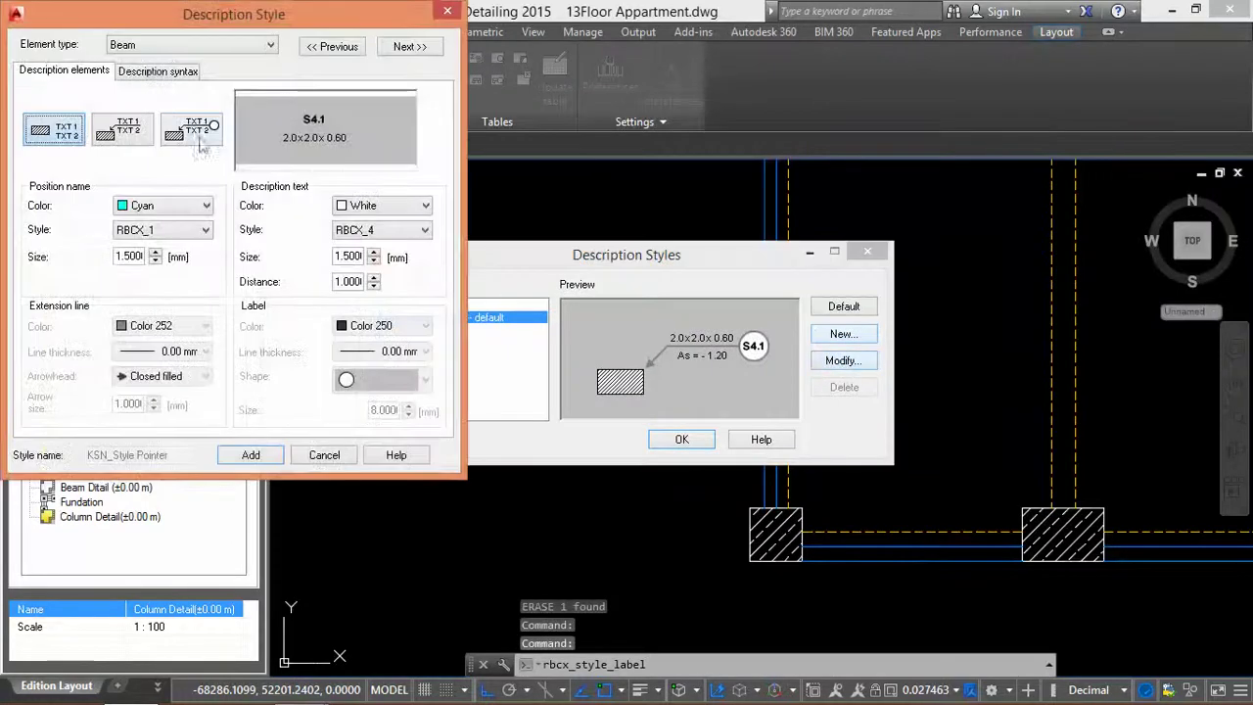
- Try RomanS as the column description text font, then cancel and close the style windows
left_click(150, 44)
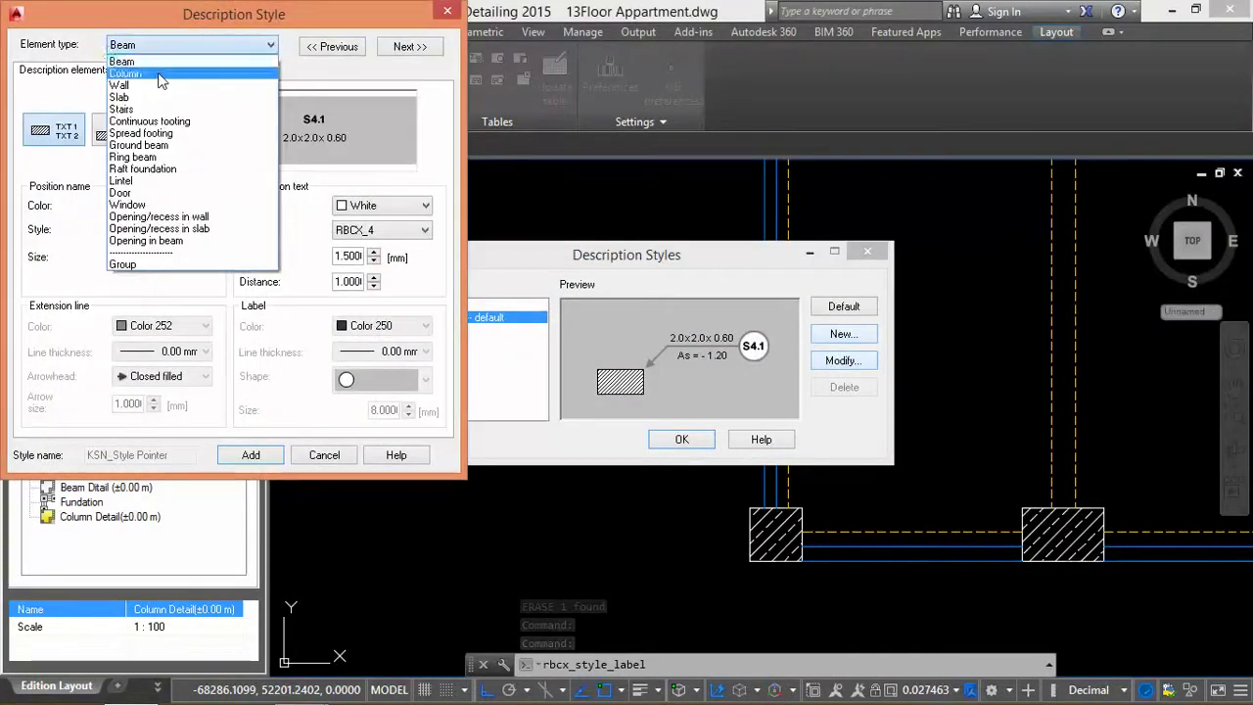
left_click(159, 75)
left_click_drag(161, 21, 549, 179)
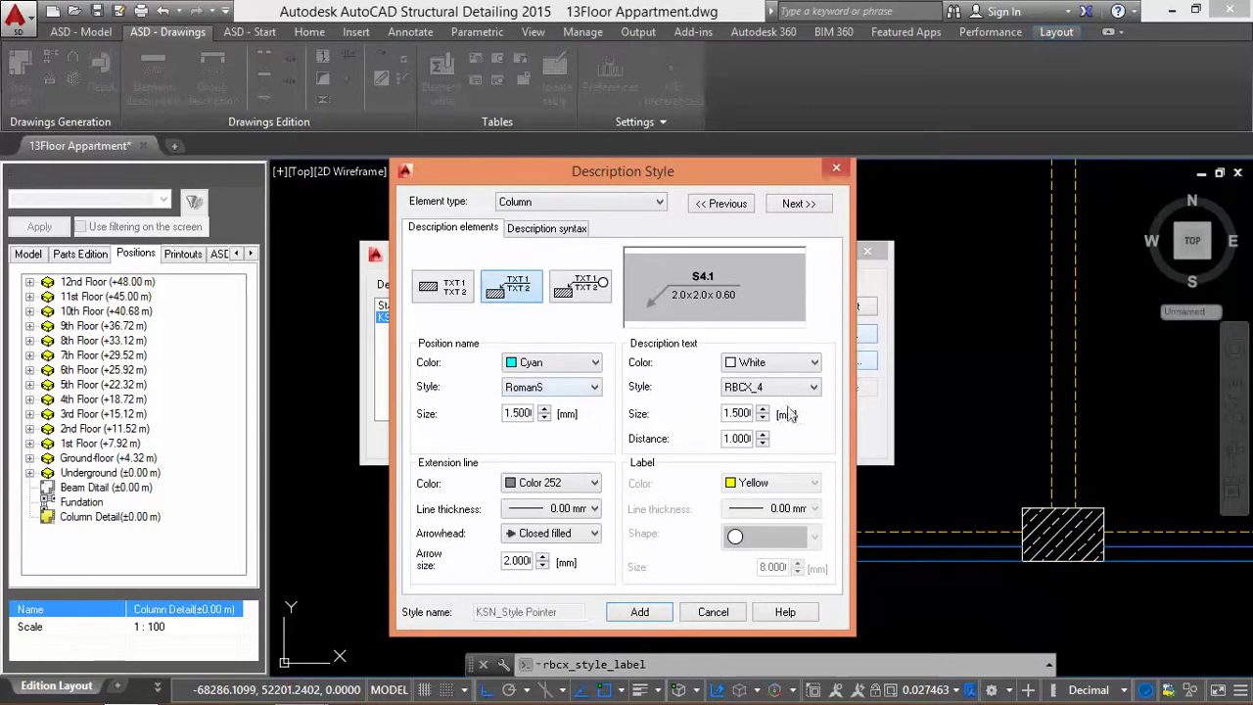
left_click(757, 388)
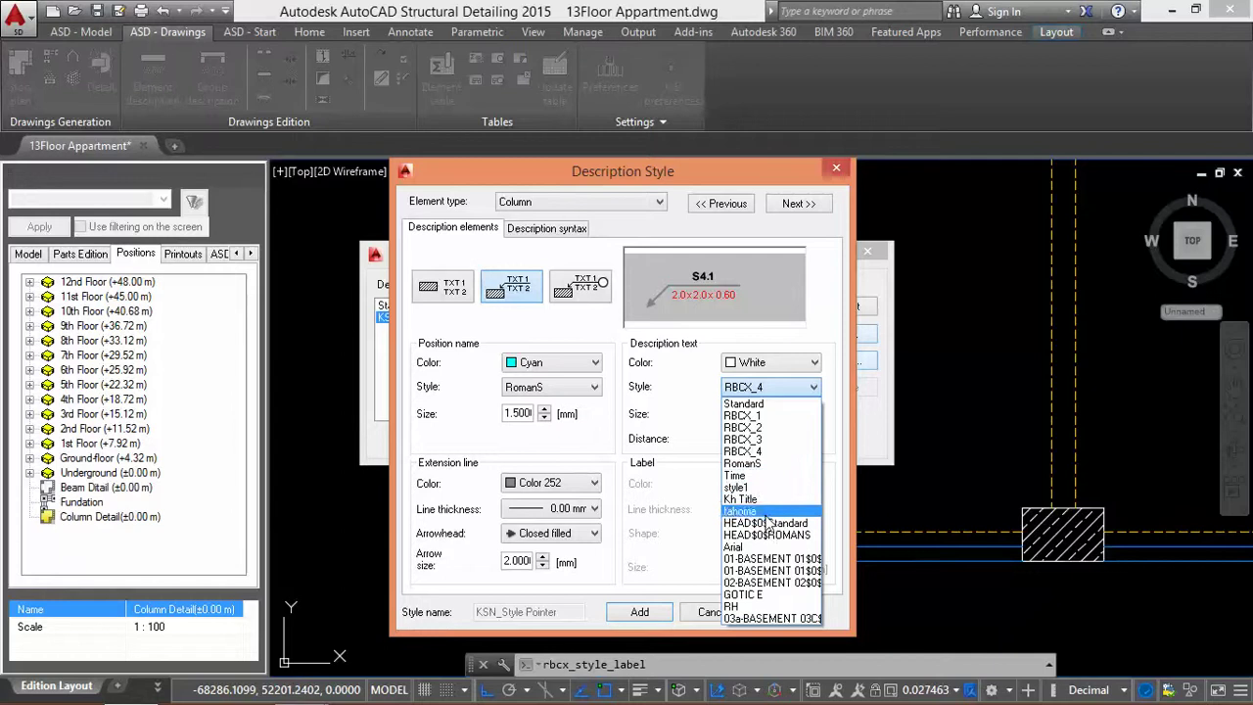
left_click(762, 464)
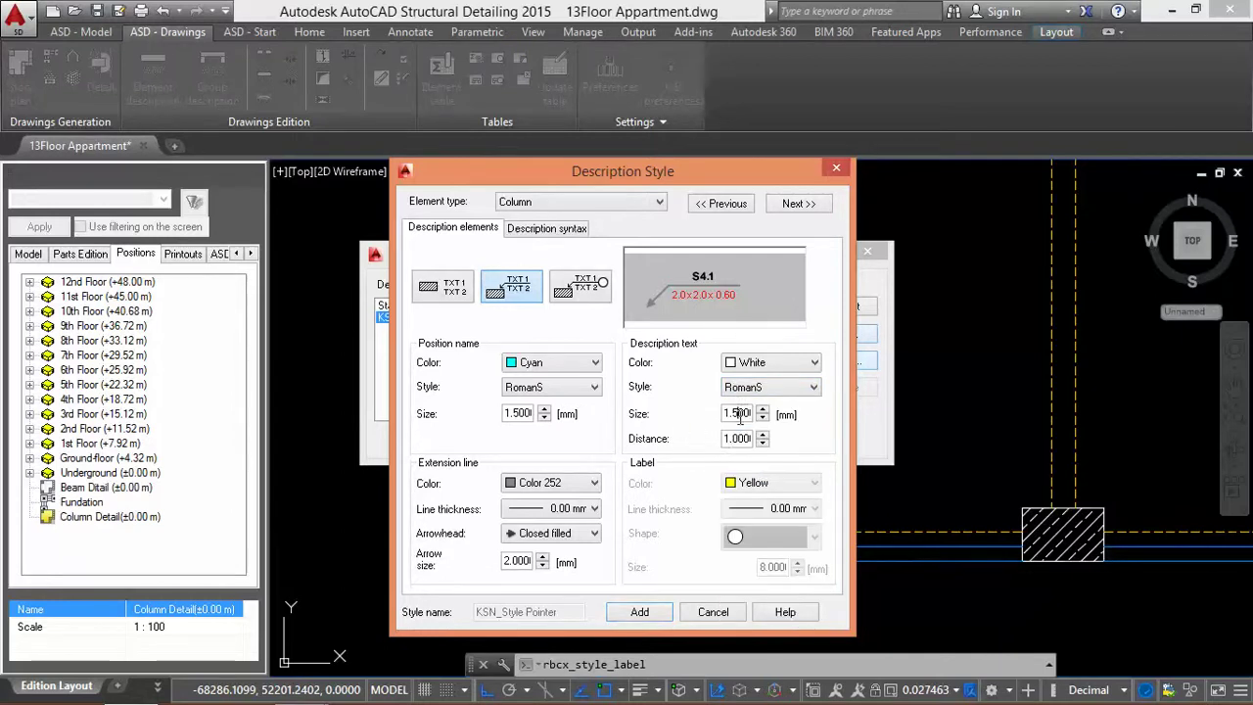
left_click(760, 391)
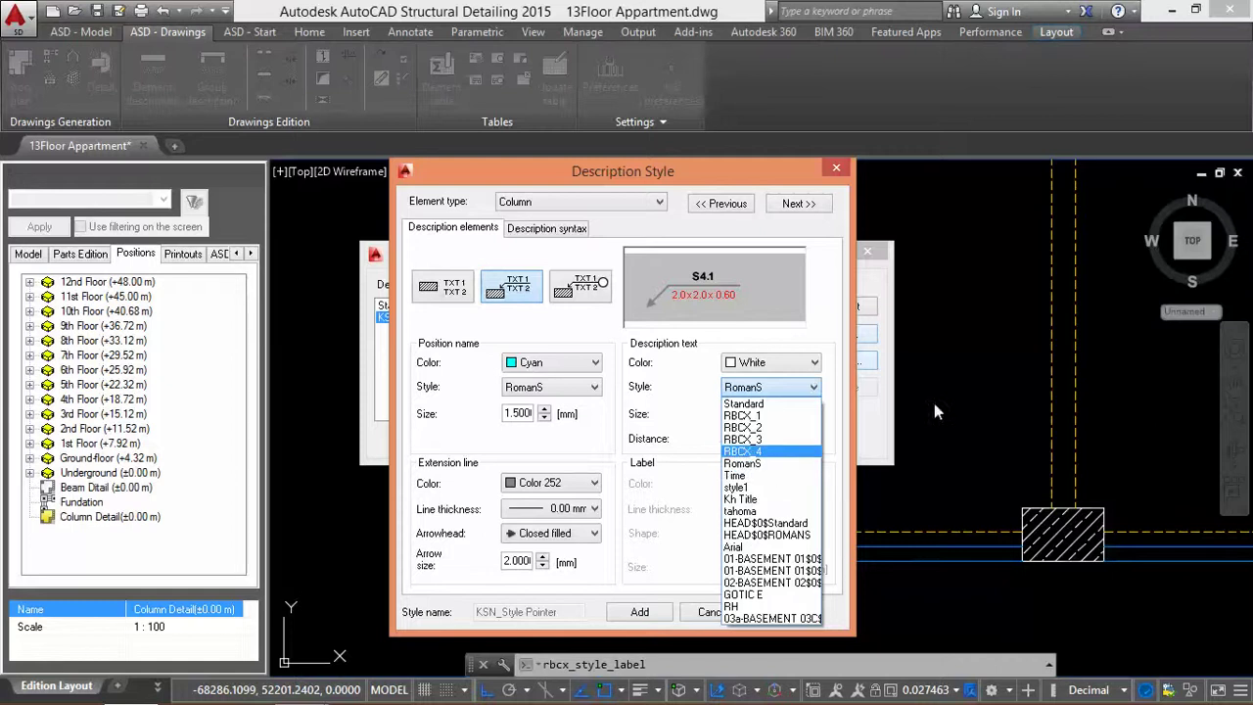
left_click(697, 593)
left_click(712, 611)
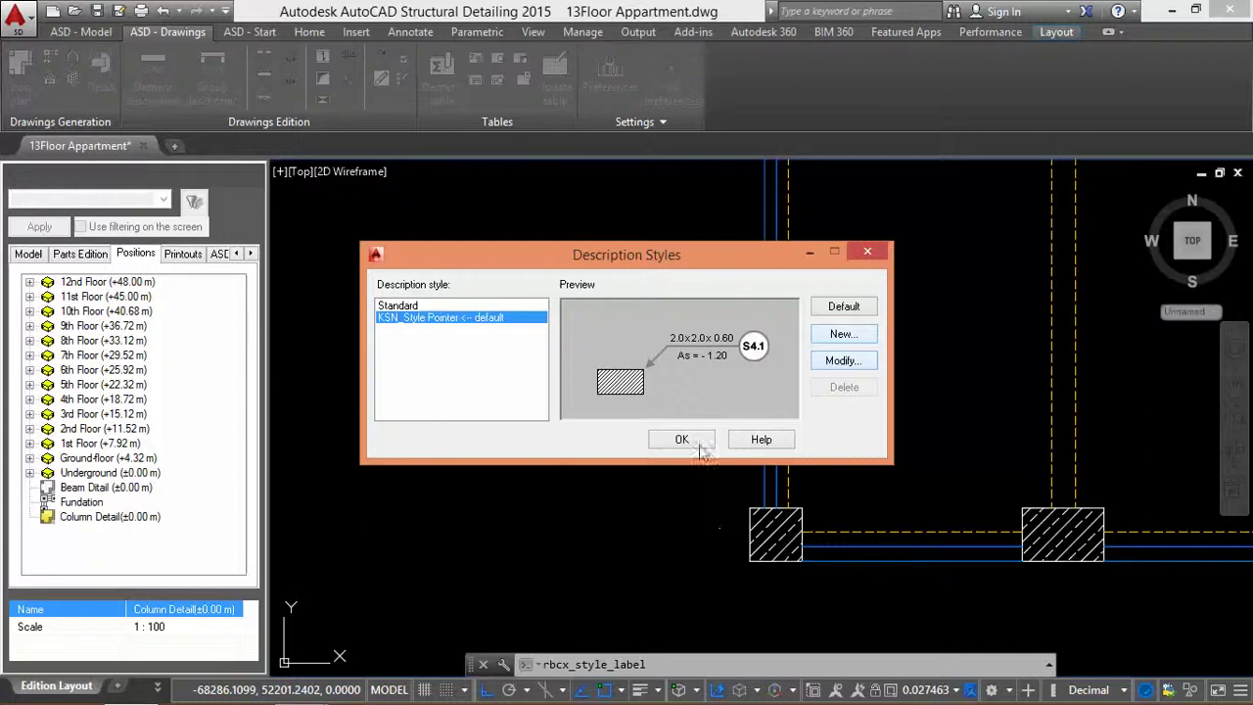
left_click(866, 255)
scroll(864, 356, "down", 5)
scroll(848, 401, "down", 2)
middle_click_drag(848, 401, 811, 497)
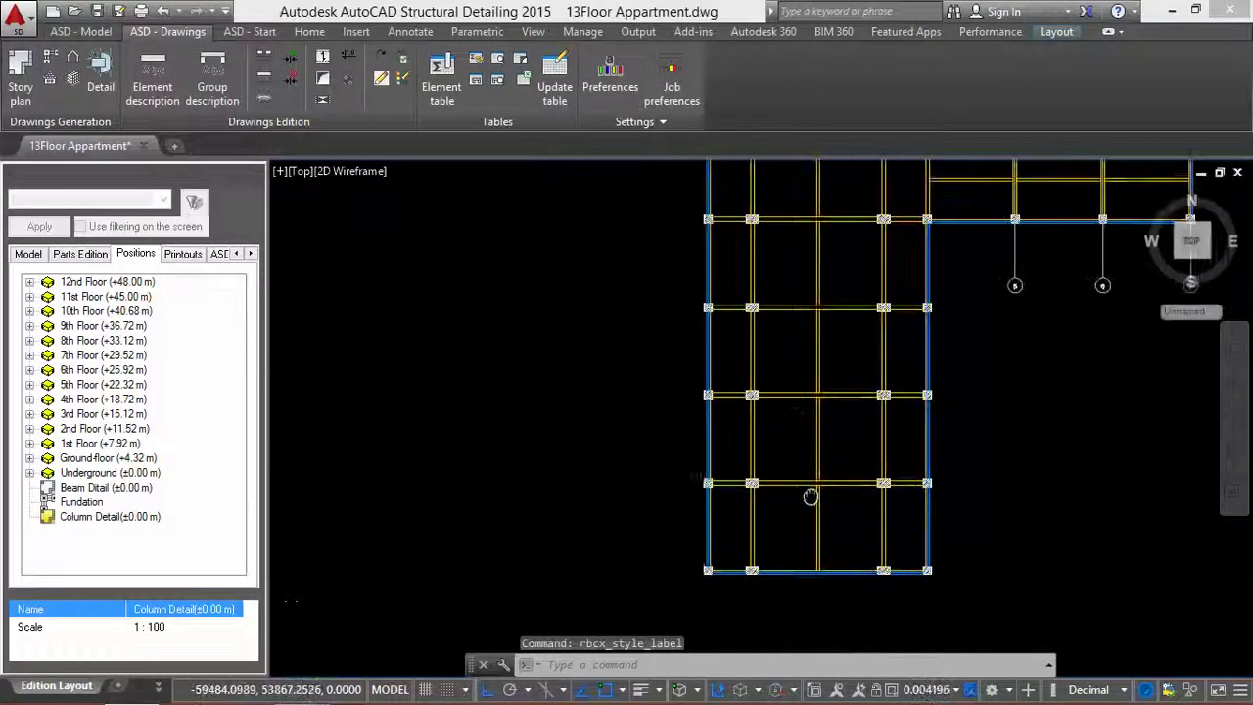
scroll(810, 496, "up", 4)
scroll(806, 375, "up", 2)
scroll(800, 440, "down", 2)
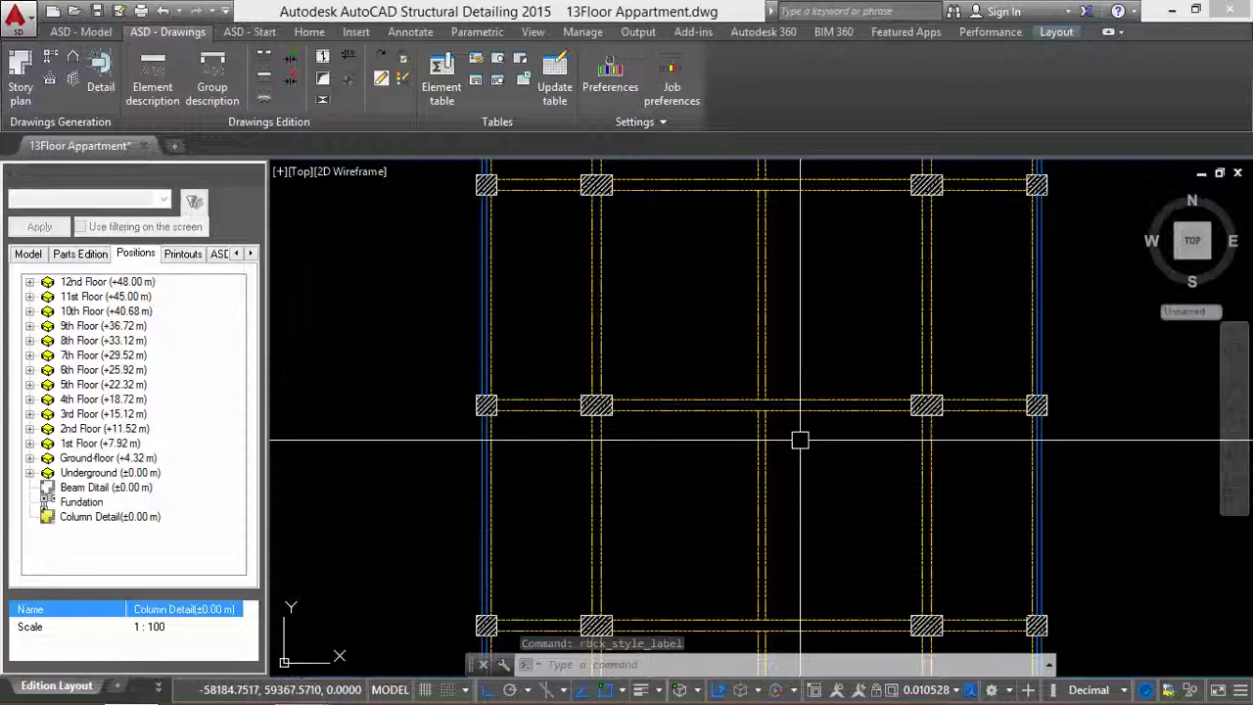
scroll(800, 440, "down", 3)
scroll(763, 402, "up", 6)
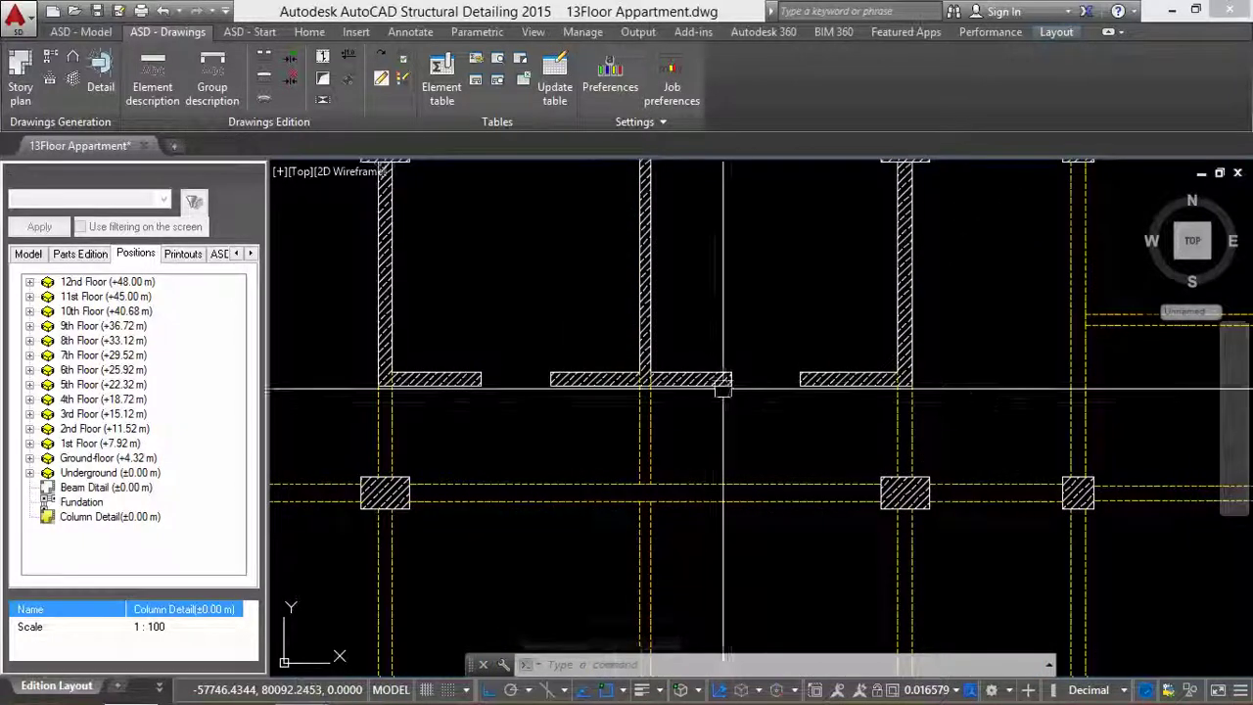
scroll(723, 388, "up", 4)
scroll(657, 397, "down", 8)
scroll(666, 372, "down", 2)
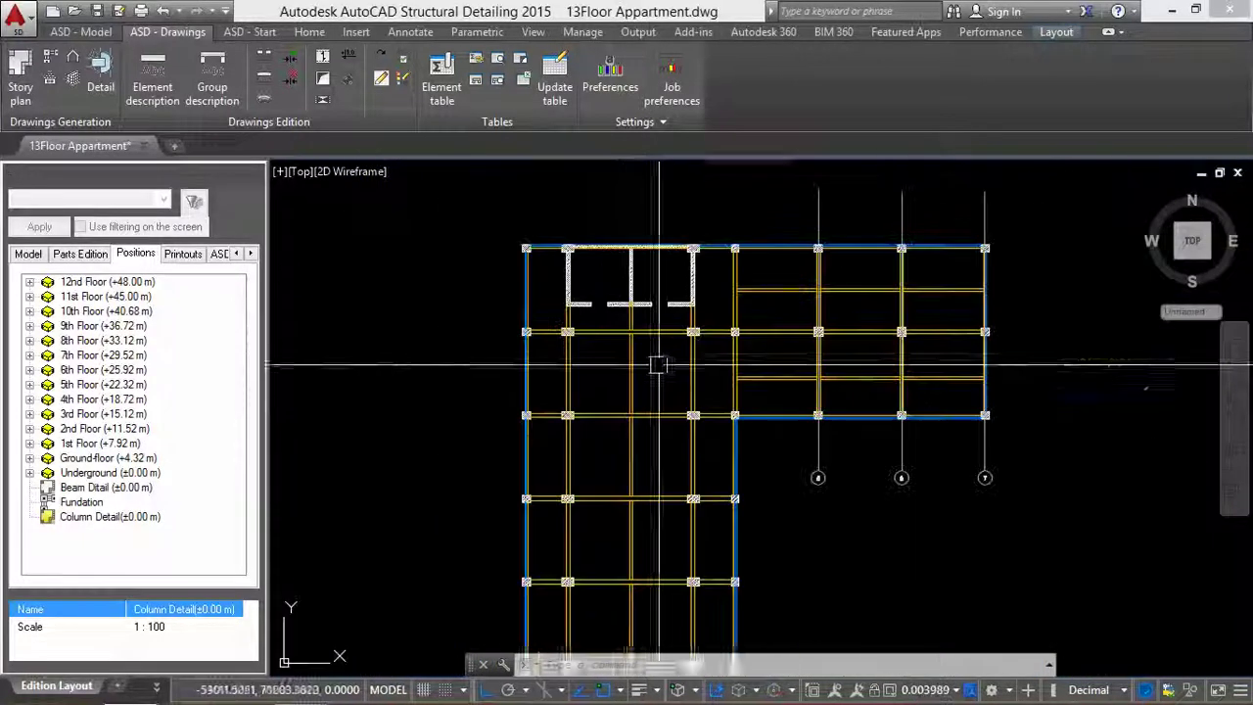
middle_click_drag(658, 365, 622, 292)
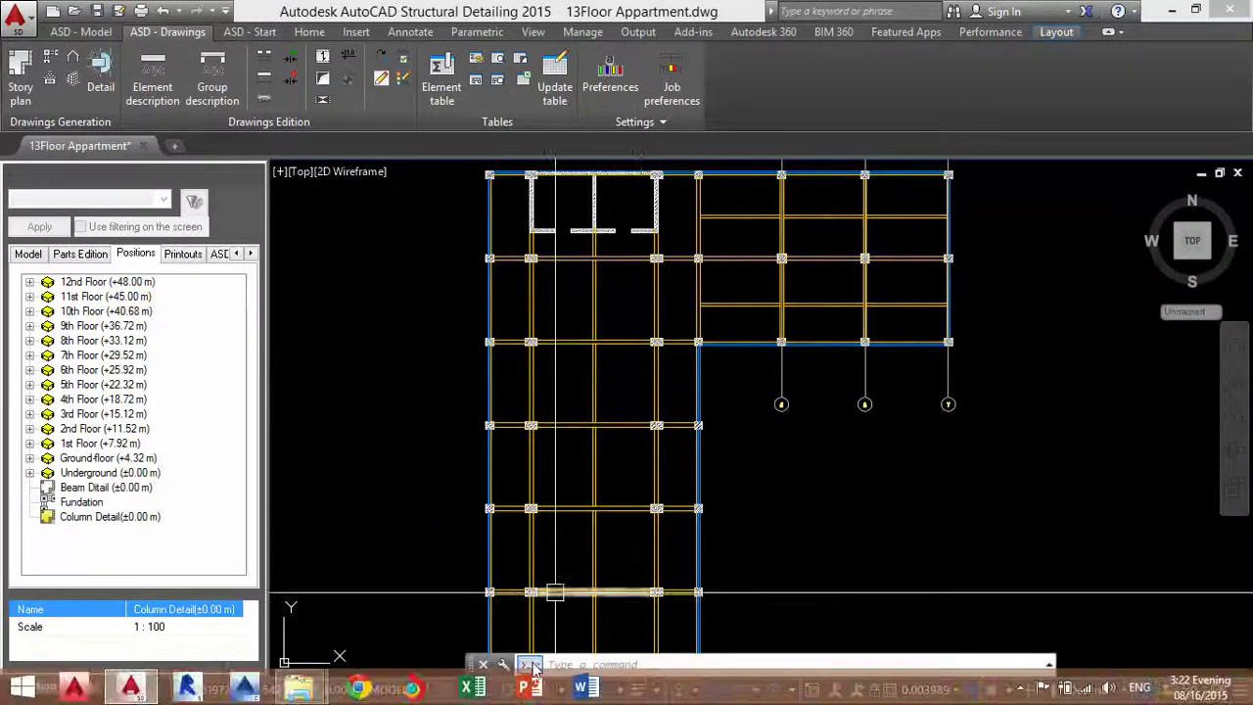